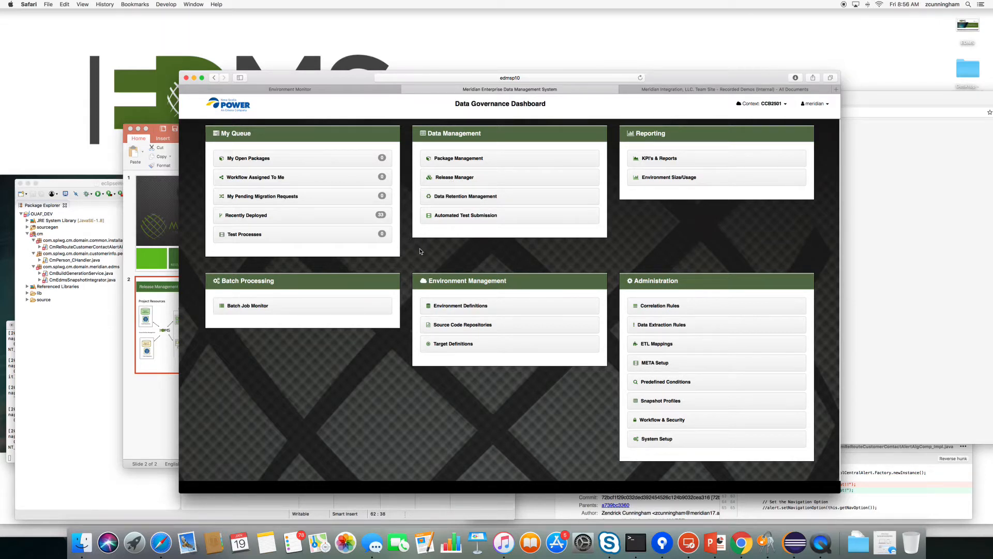
Start a new package with external id CI.ACCT.F2002.V1 and package type Configuration.
click(249, 159)
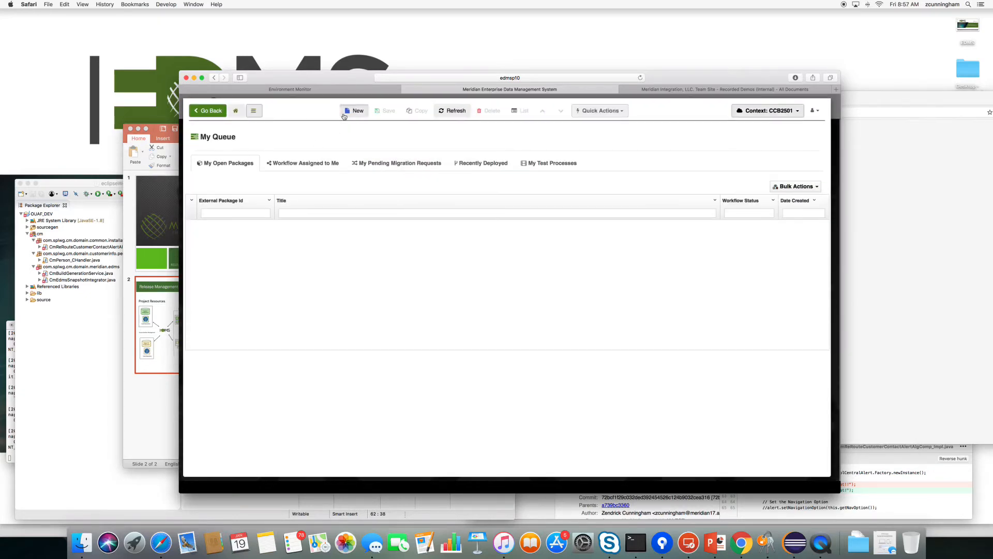
click(342, 113)
click(226, 180)
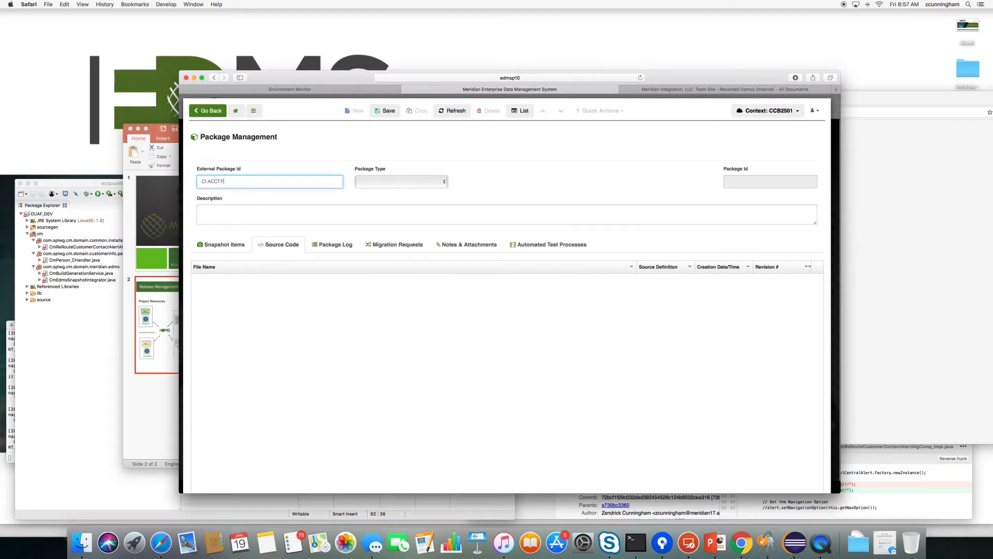
text(002.V1)
click(385, 186)
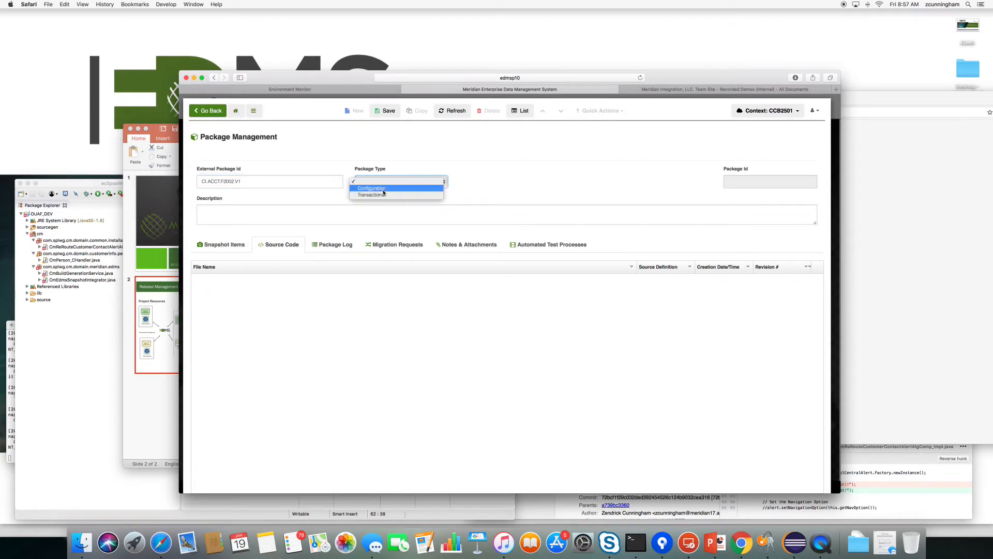
click(383, 189)
key(Tab)
Describe it as 'New Alert Feature for our CRM under #CI.ACCT.F2002.V1' and save the package.
double_click(217, 182)
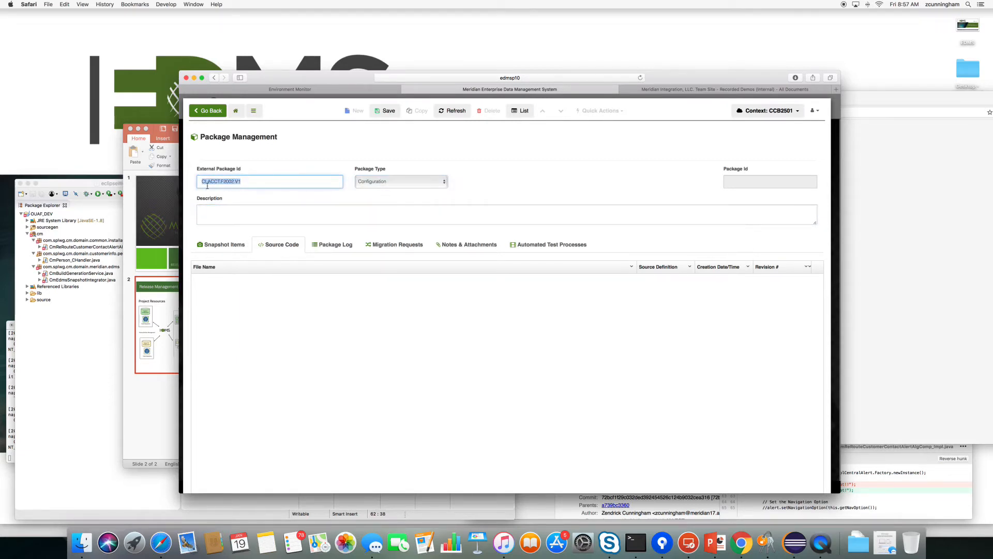
right_click(216, 183)
click(219, 211)
click(219, 216)
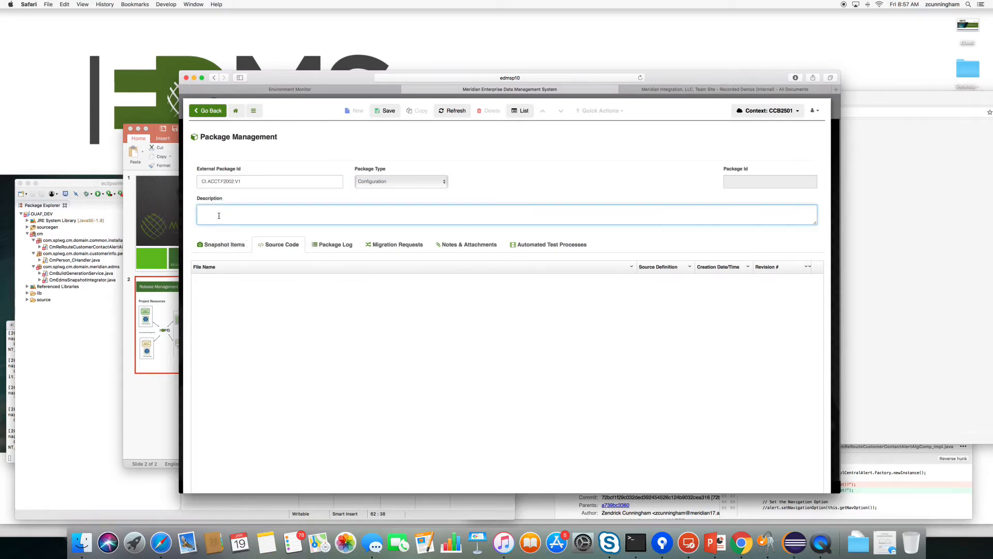
text(New Alert Feature for our CRM under)
key(super+v)
click(280, 211)
text(#)
click(386, 110)
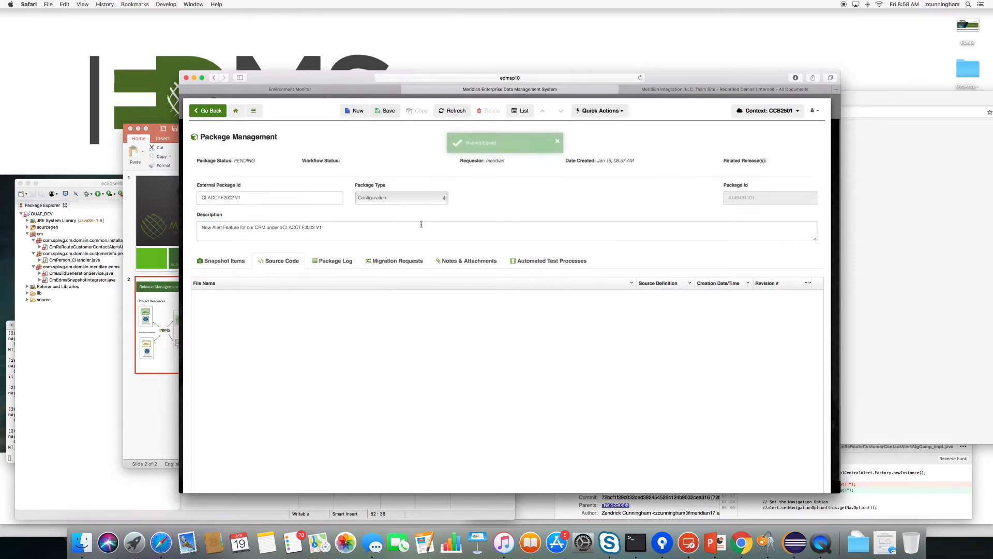
click(224, 260)
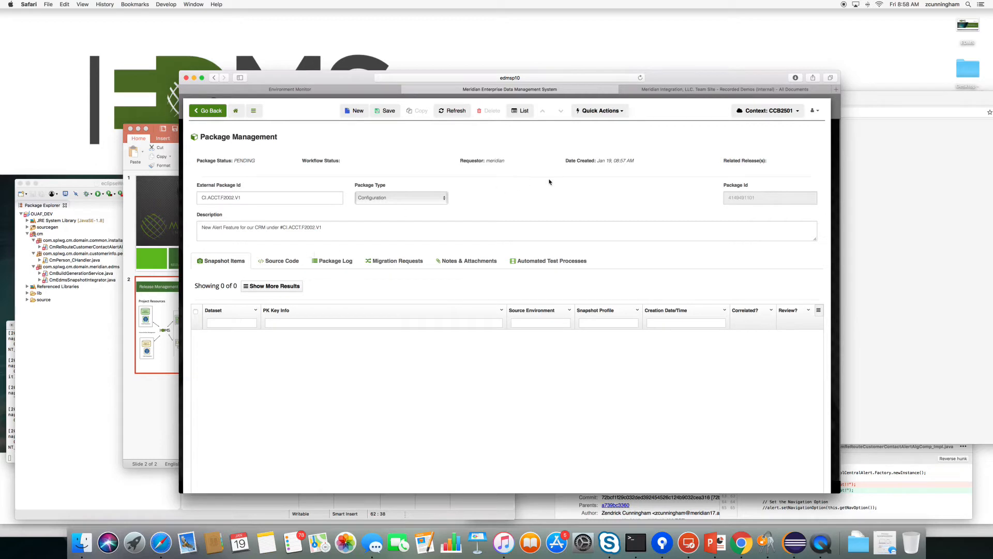
Start a snapshot from CC&B Local Development with the Algorithm dataset and Installation Algorithm profile.
click(612, 111)
click(589, 127)
click(246, 224)
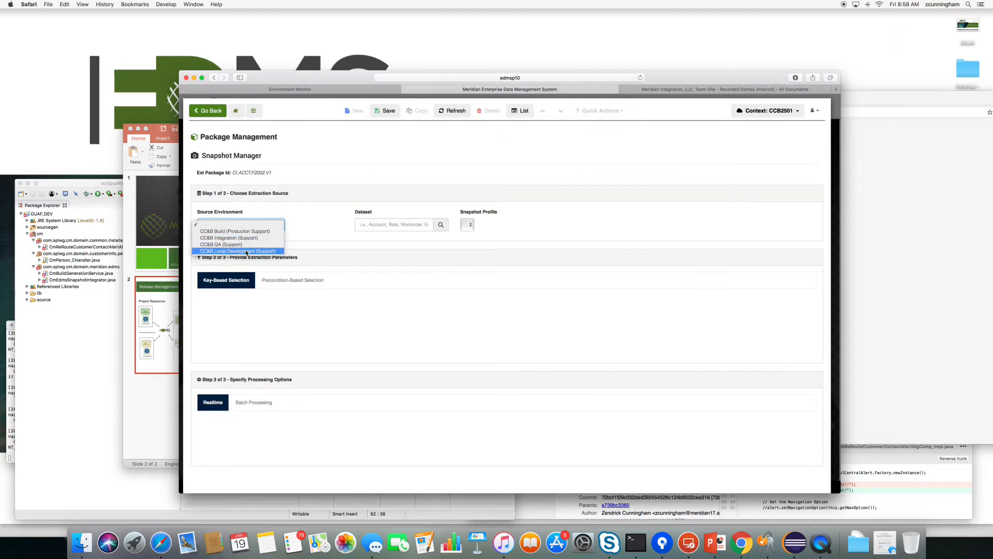
click(238, 250)
click(368, 224)
text(Al)
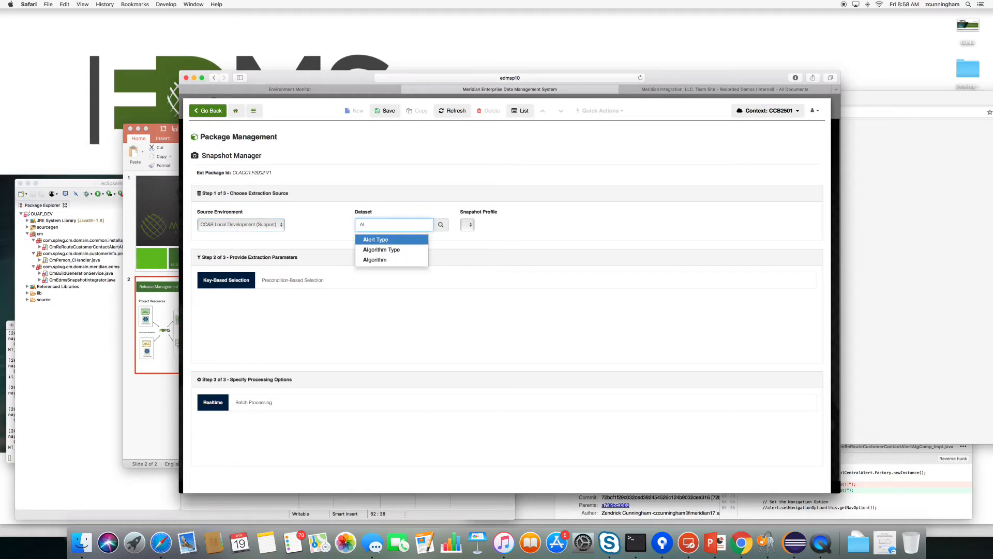
click(374, 259)
click(470, 226)
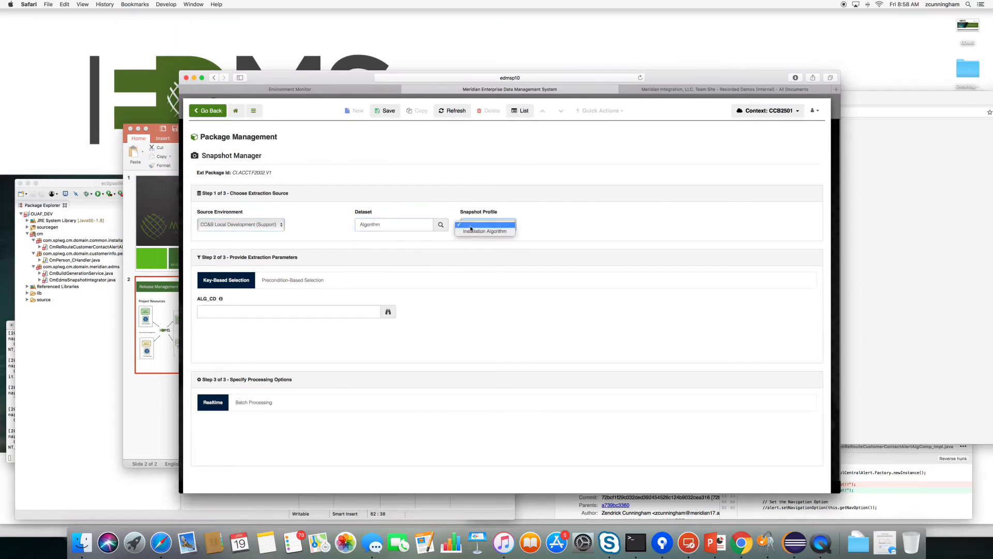
click(471, 230)
Set the snapshot's ALG_CD key to CM-ALERT from the lookup and save the snapshot.
click(385, 314)
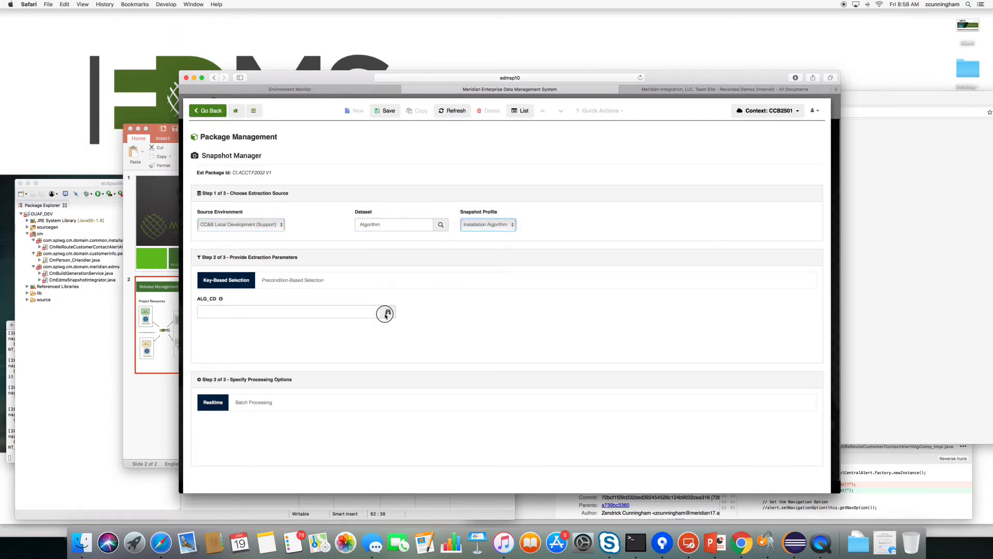
click(278, 157)
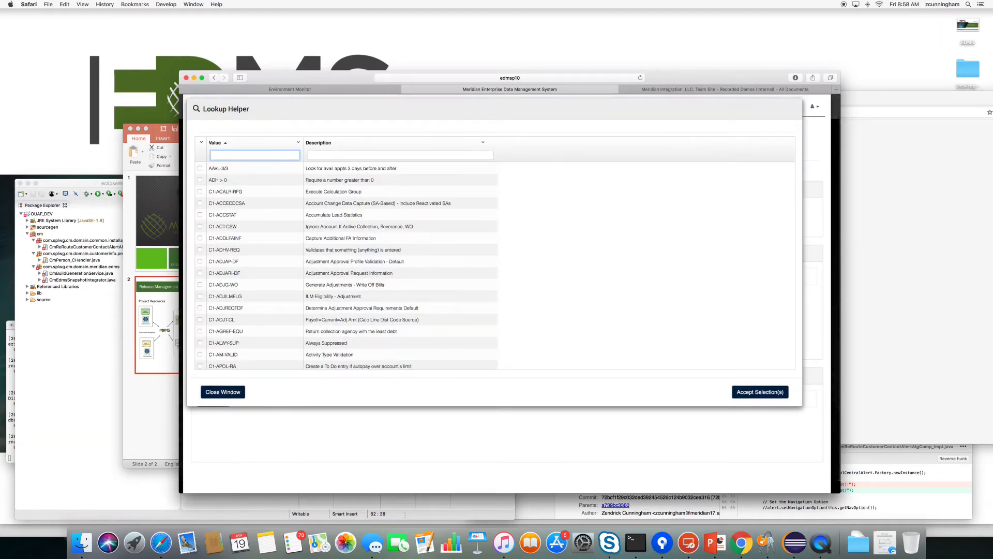
text(CM-AL)
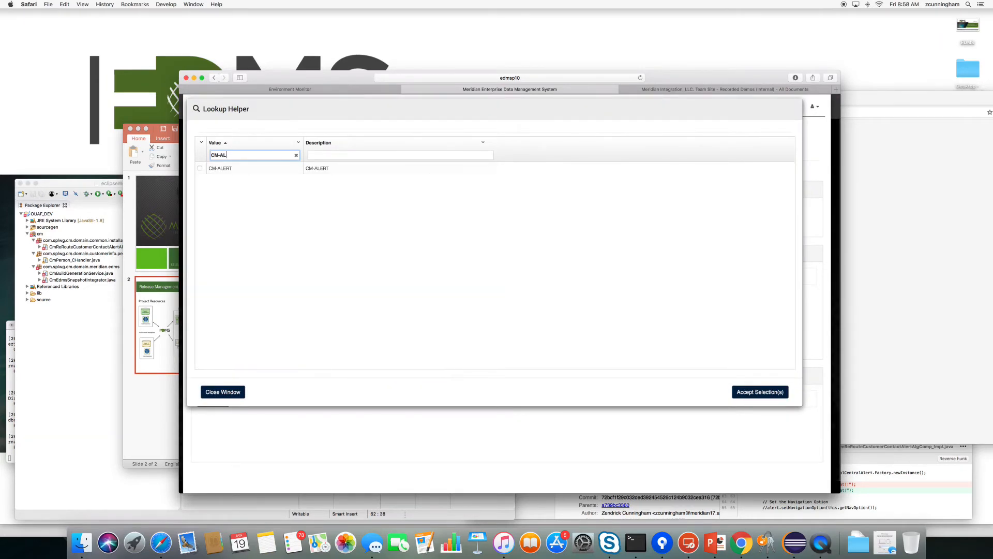
click(259, 169)
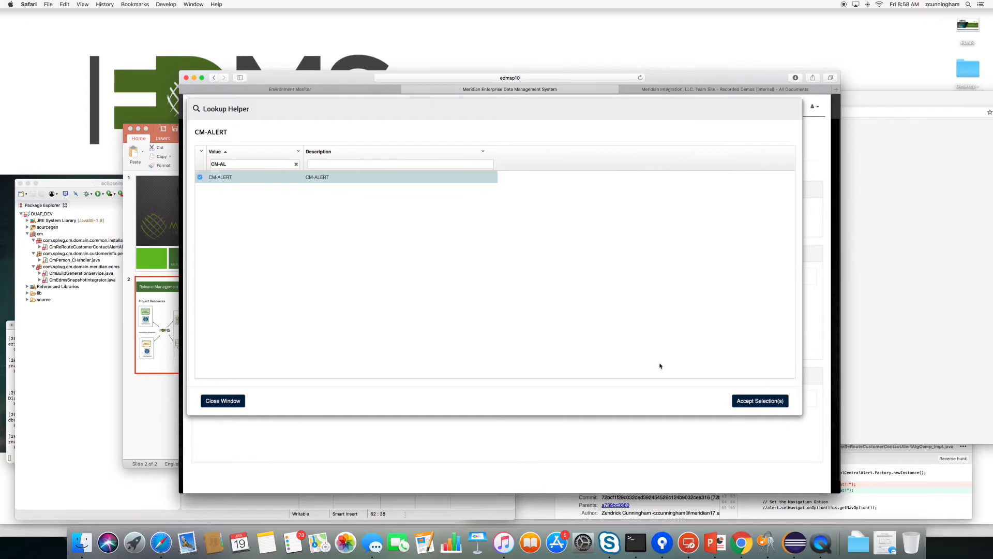
click(745, 400)
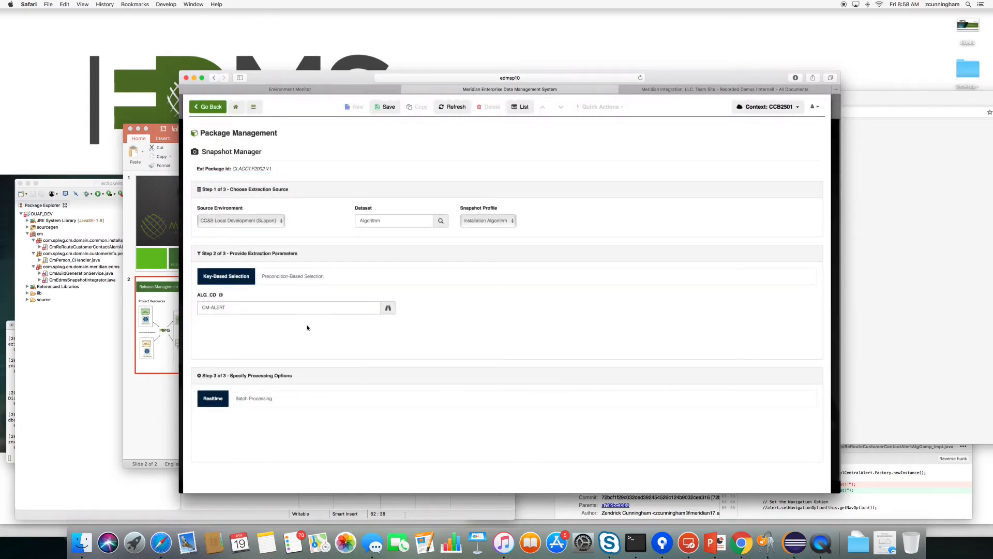
click(382, 106)
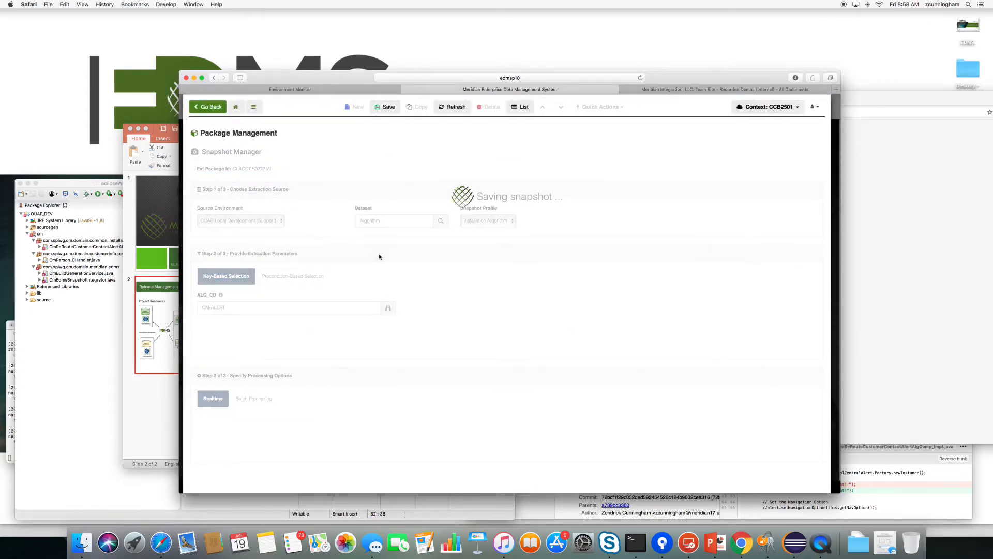
Inspect the CI_ALG_TYPE_PRM_L, CI_ALG_TYPE_PRM and CI_ALG_TYPE_L records, then return to the package.
click(246, 336)
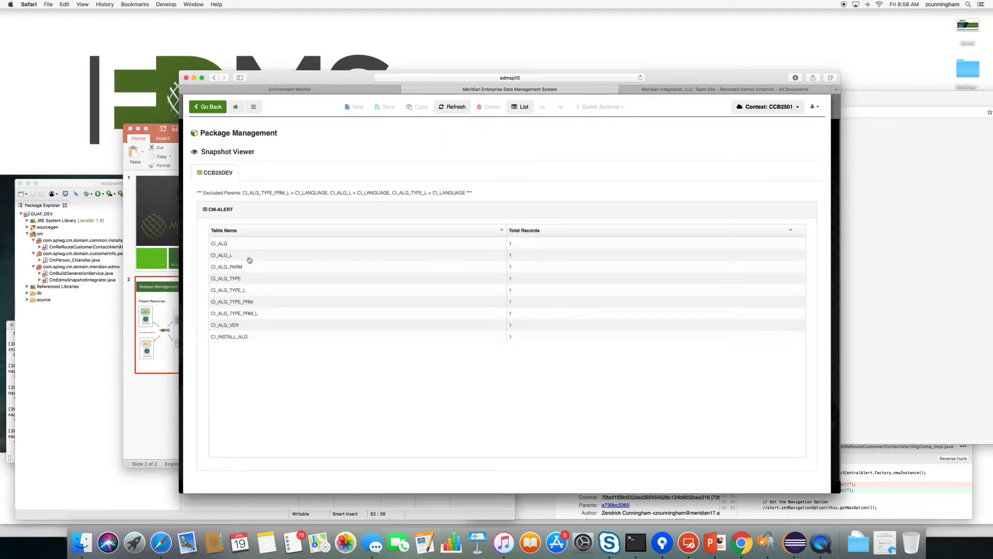
click(248, 315)
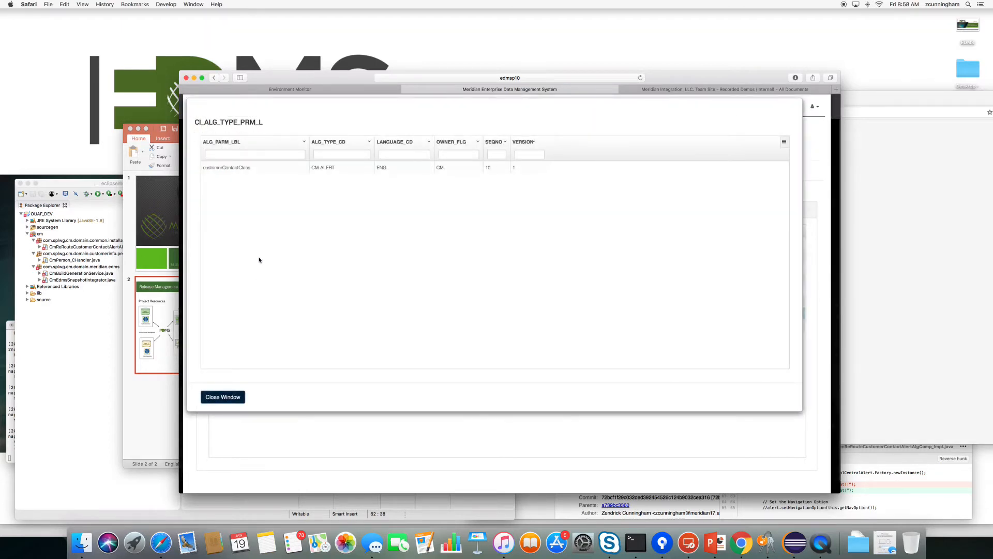
click(223, 397)
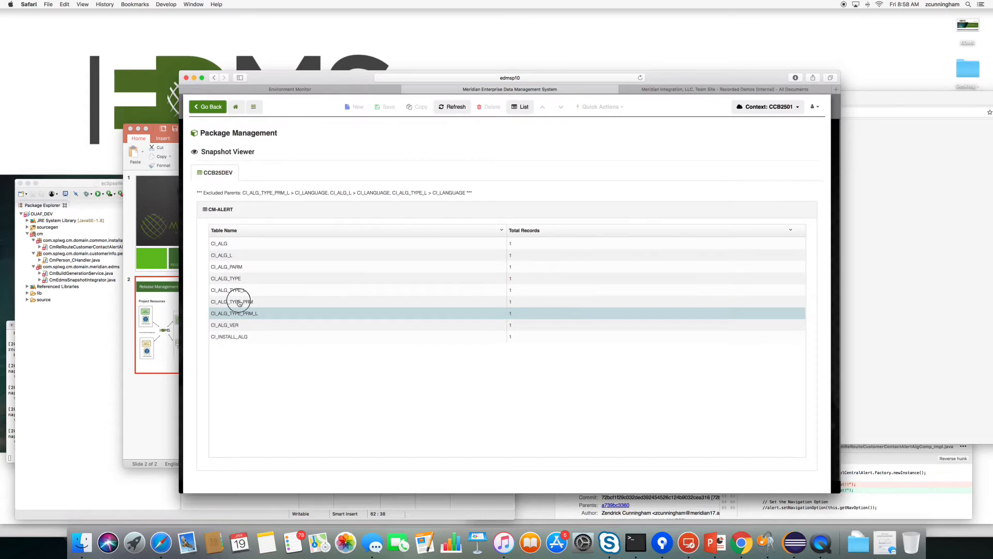
click(239, 302)
click(222, 396)
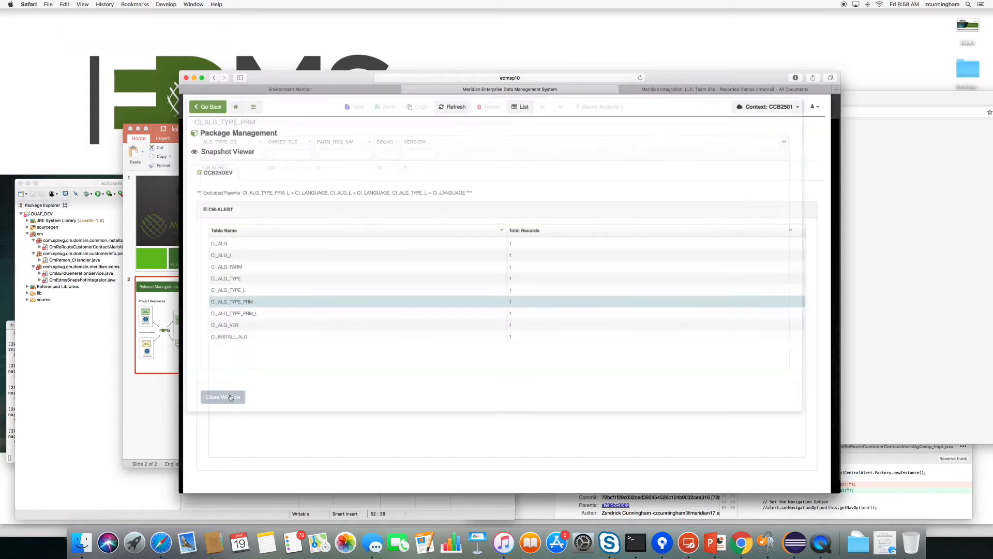
click(243, 290)
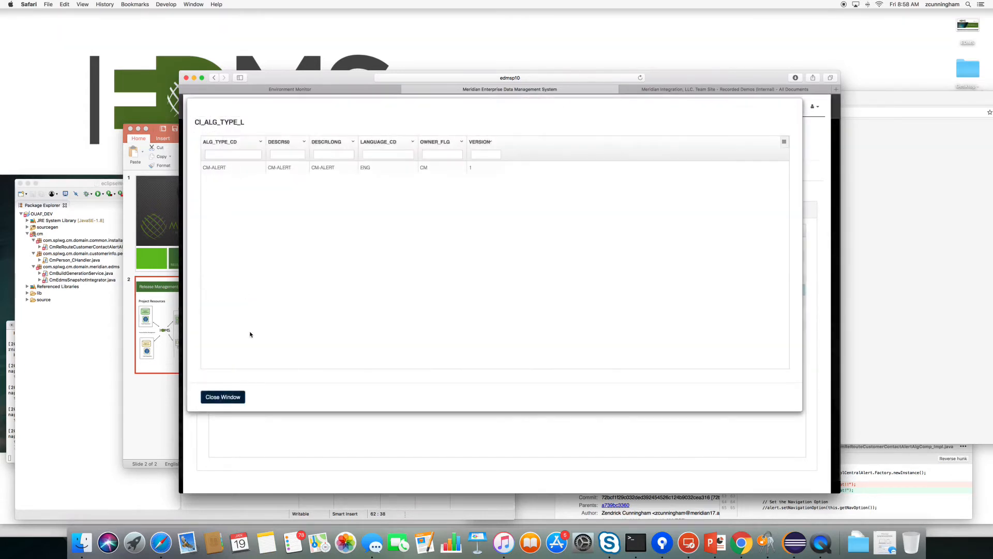
click(222, 397)
click(208, 106)
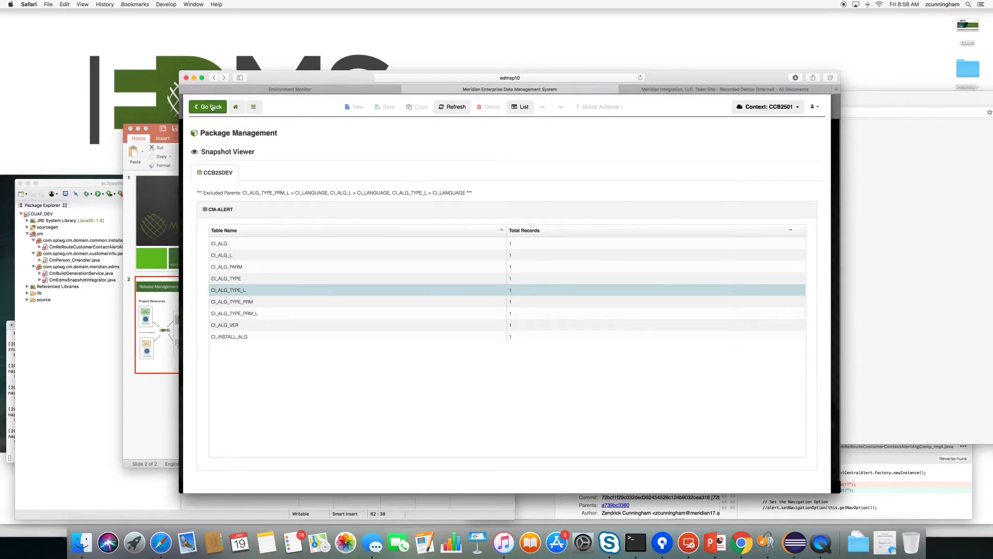
Sync the package's versioned source files from the CCB-SUP-INT source control definition.
click(282, 257)
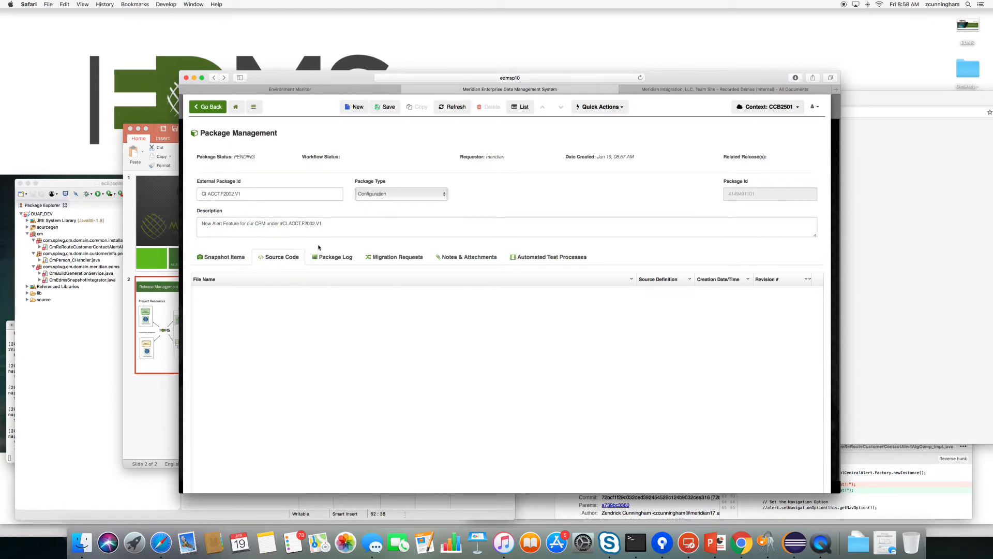
drag(279, 224, 322, 224)
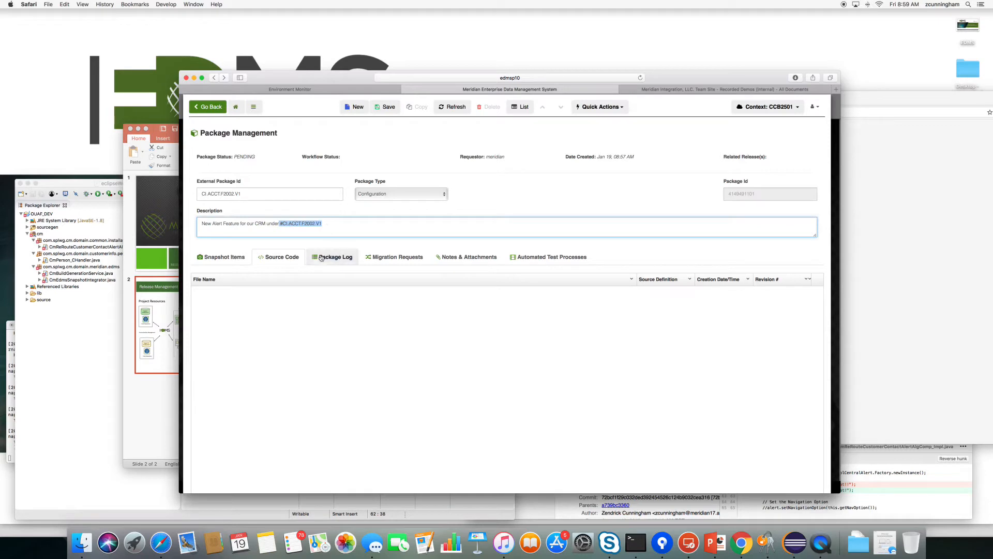
click(277, 158)
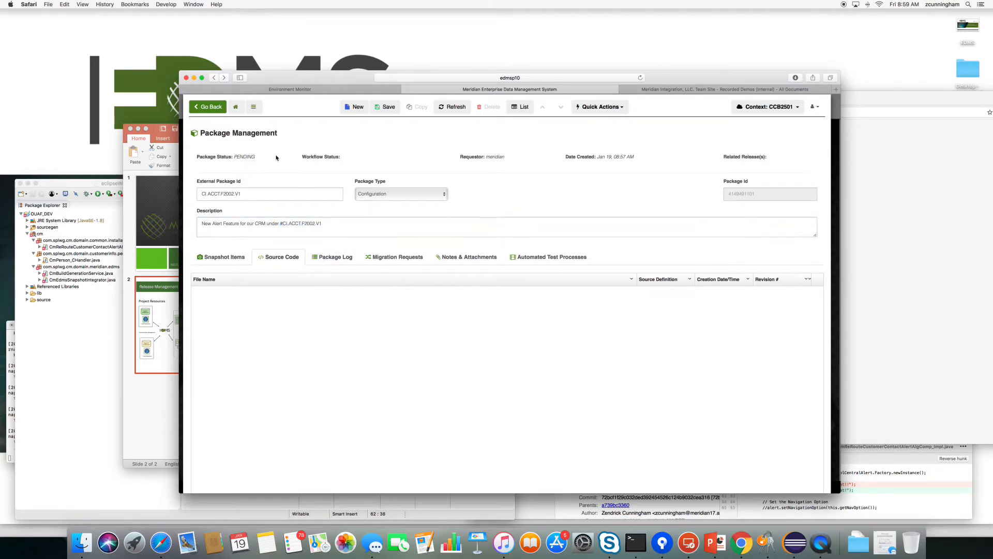
click(222, 256)
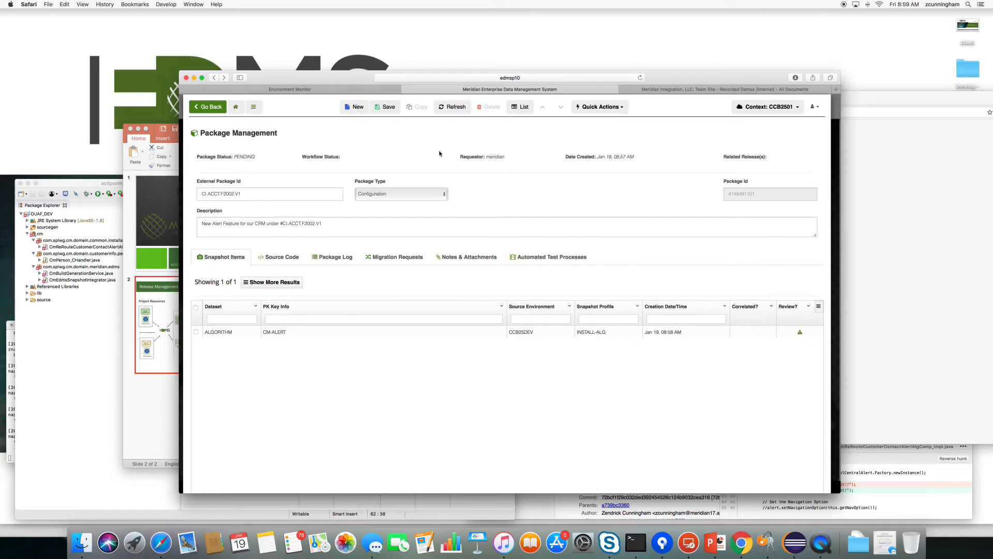
click(600, 106)
click(601, 152)
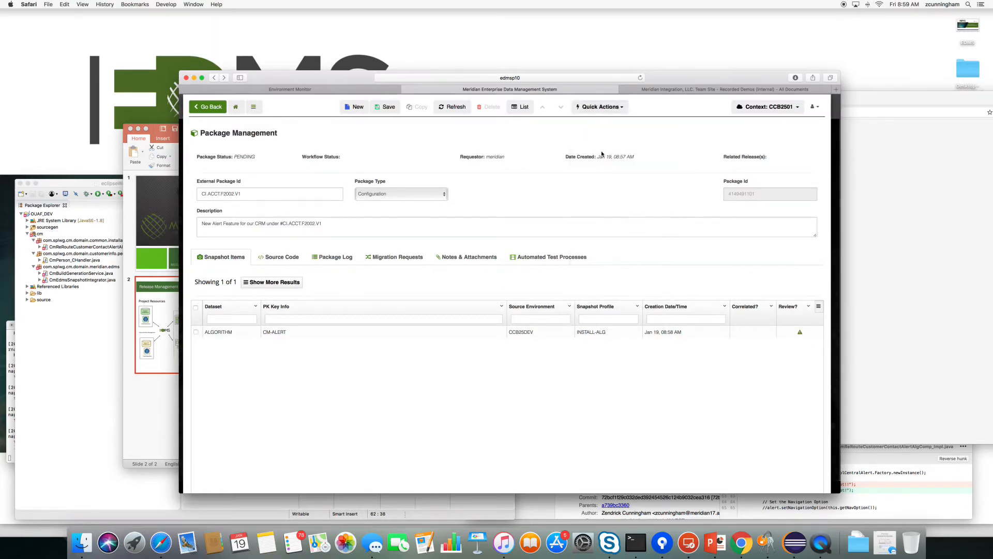
click(255, 174)
click(249, 187)
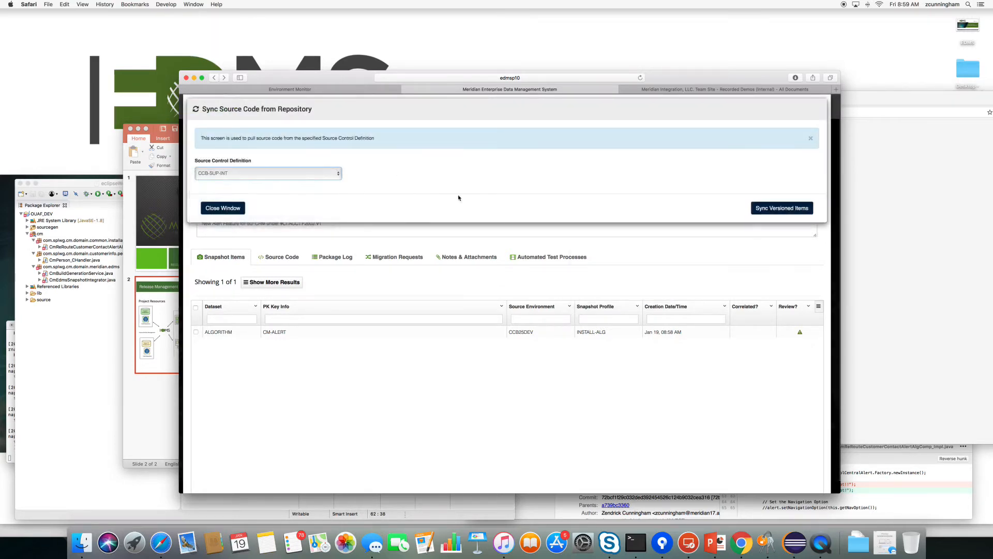
click(770, 209)
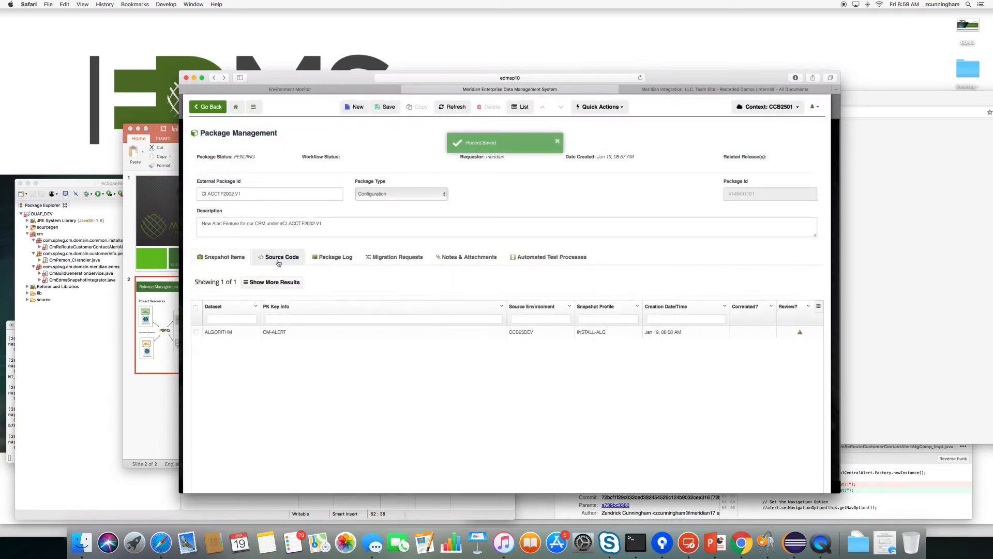
Copy the #CI.ACCT.F2002.V1 tag from the description and return to the Data Governance Dashboard.
click(282, 257)
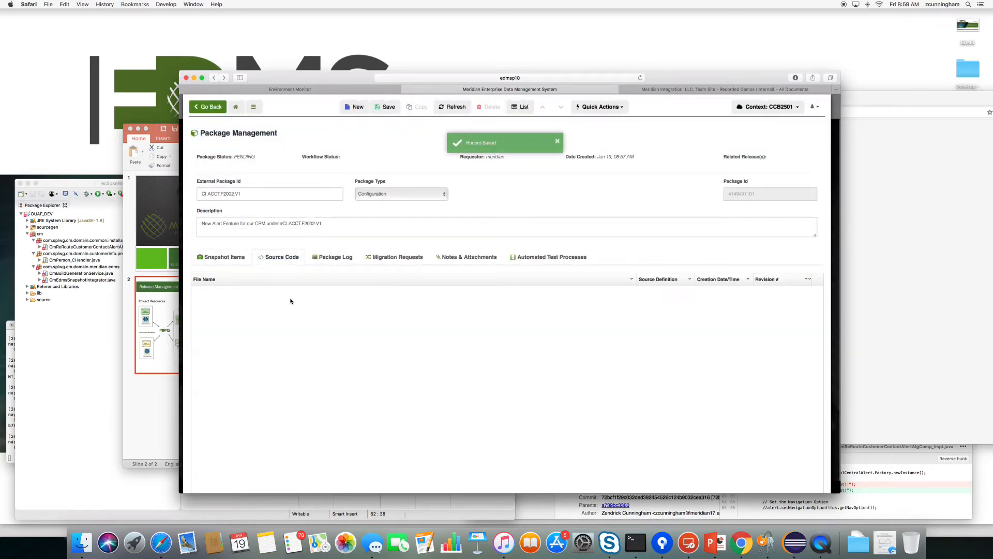
click(225, 259)
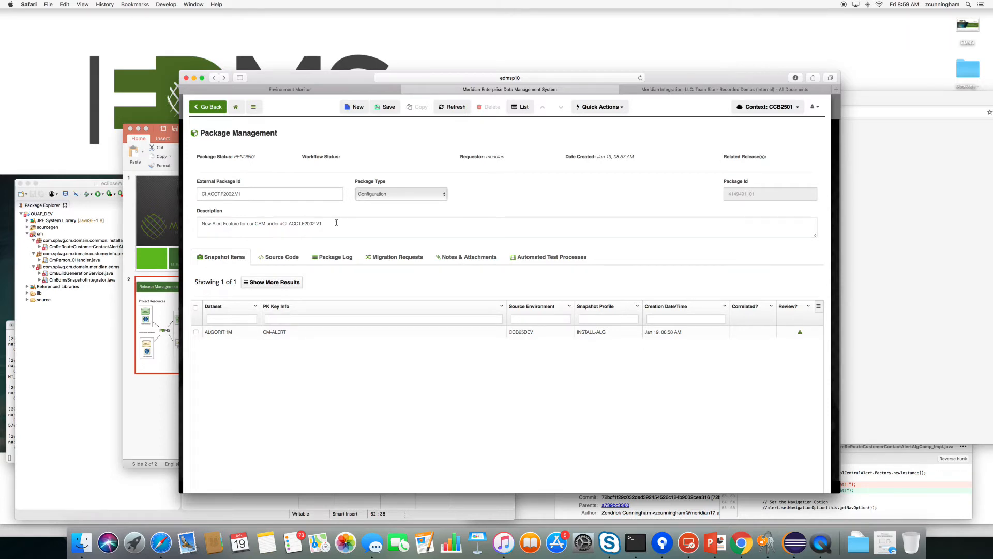
drag(336, 222, 279, 223)
right_click(285, 223)
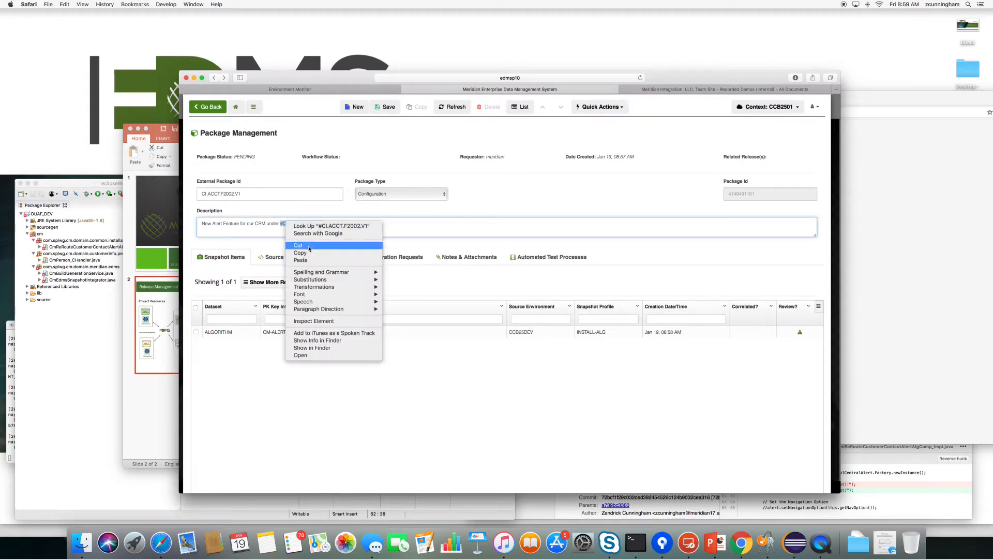
click(310, 253)
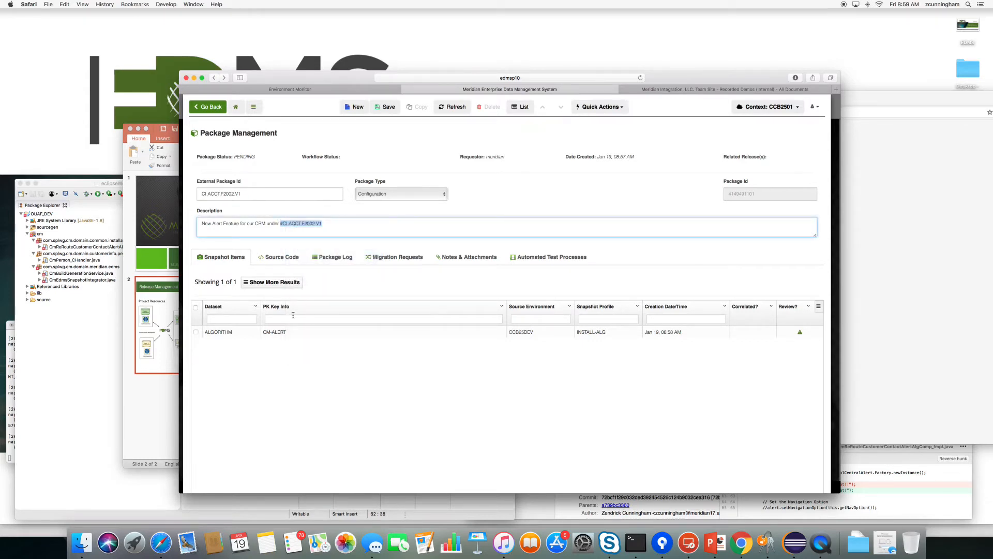
click(299, 349)
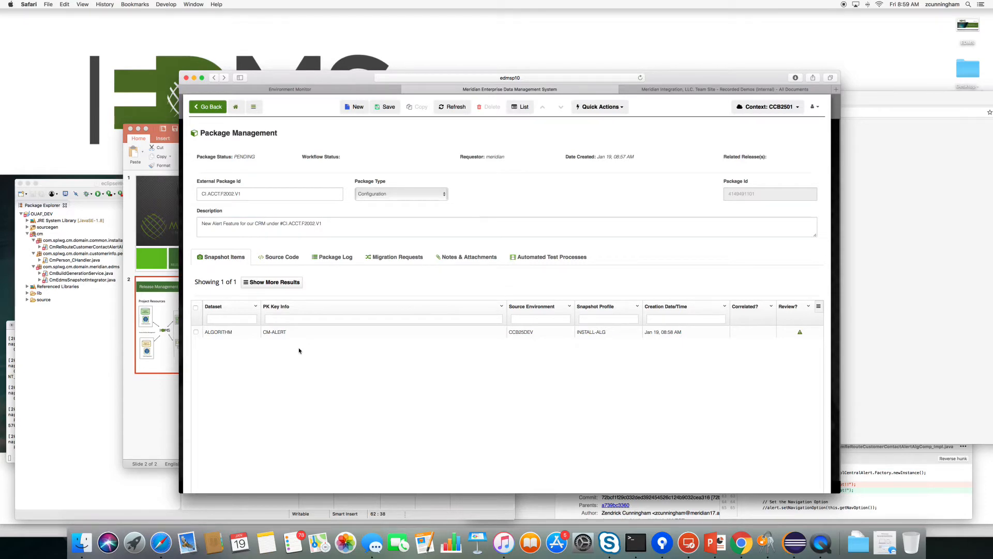
click(235, 108)
click(474, 326)
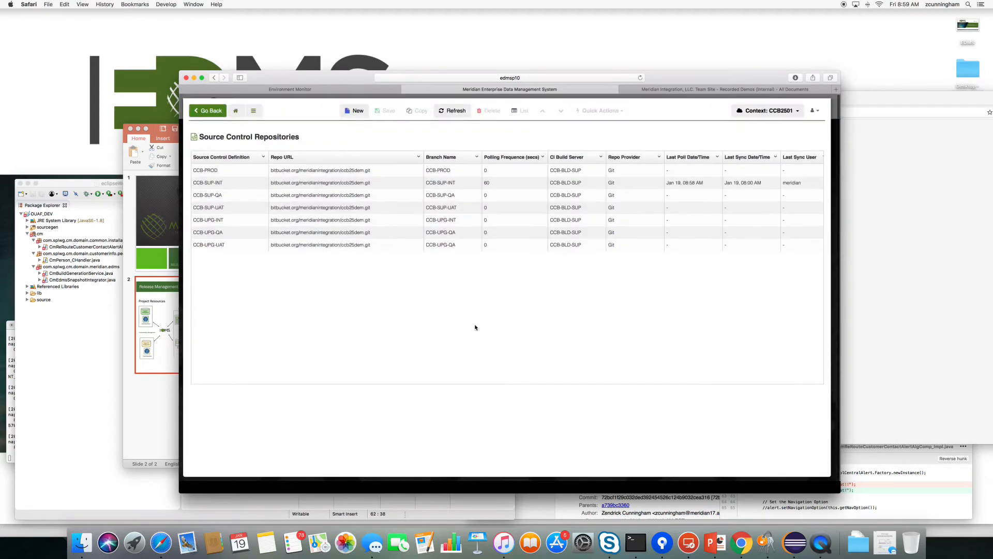
Inspect CCB-SUP-INT's Git provider and 60-second polling frequency, then go back to the repository list.
click(229, 187)
click(388, 169)
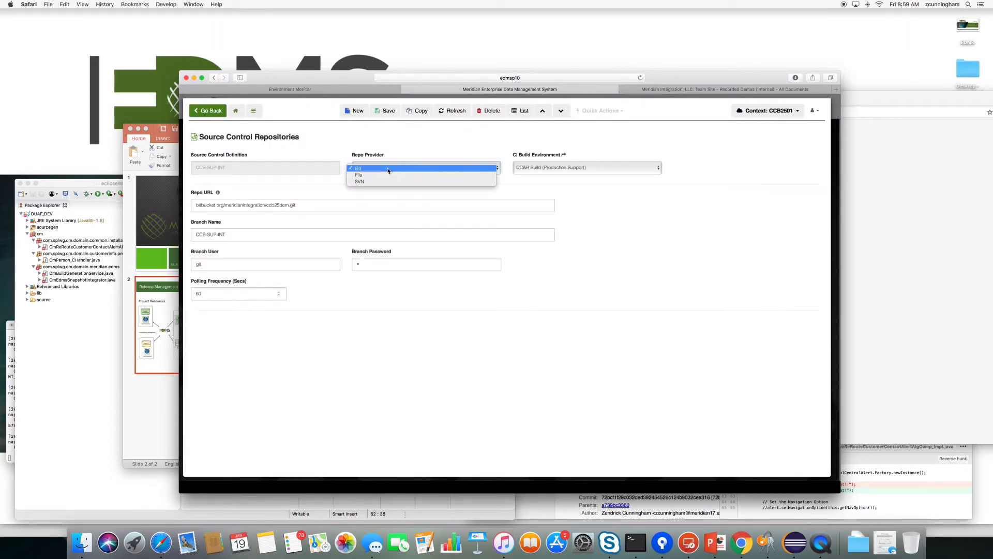
click(362, 167)
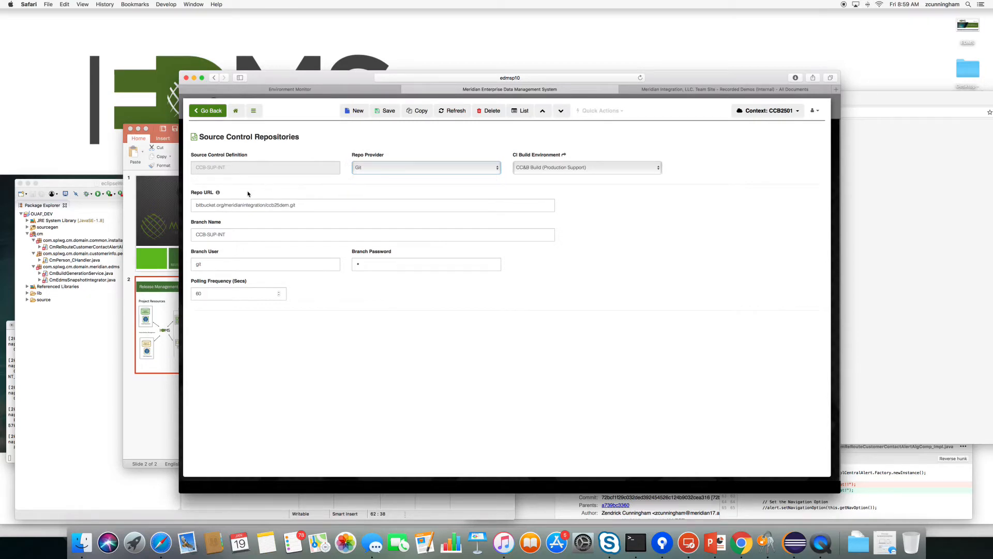
click(213, 294)
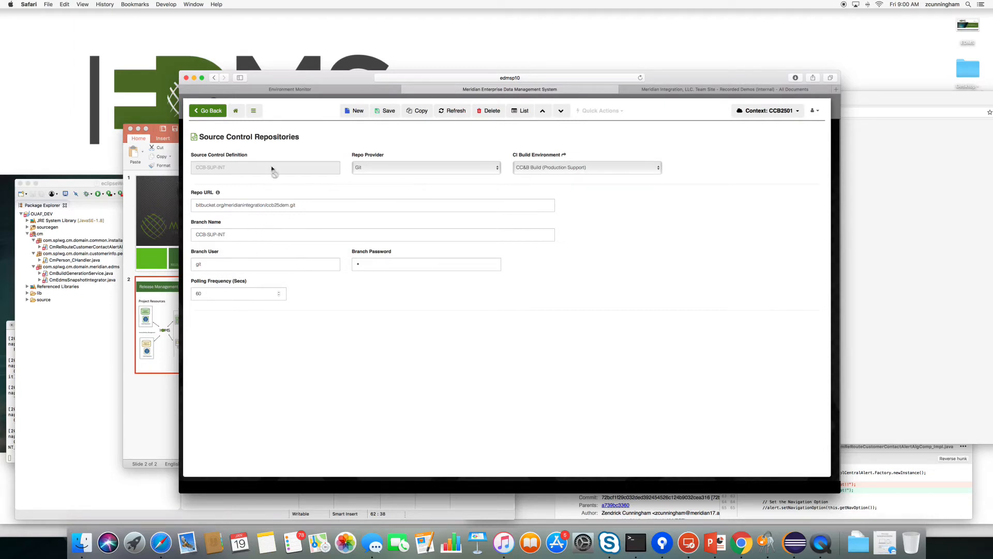
click(208, 111)
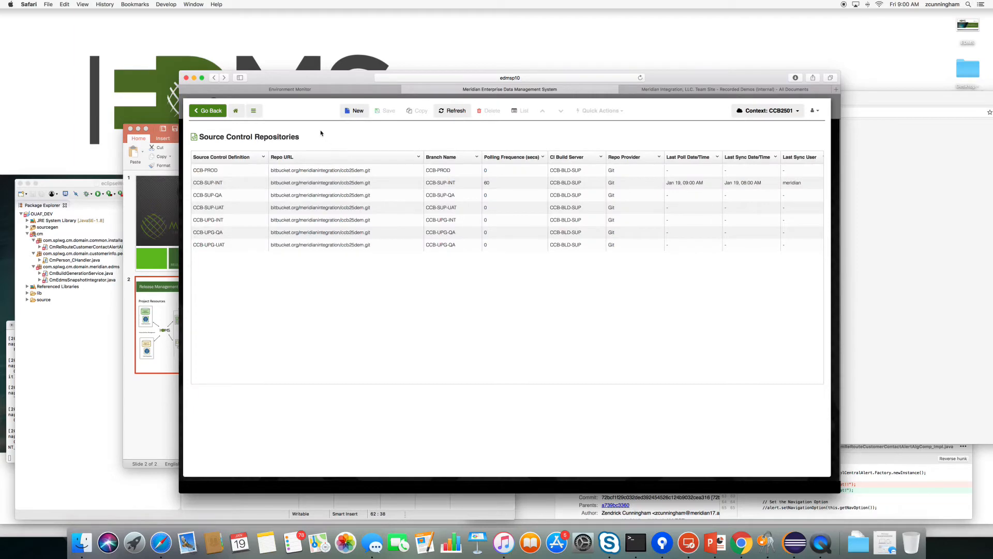
Review the CCB-INT-SUP environment definition and return to the dashboard.
click(237, 111)
click(449, 309)
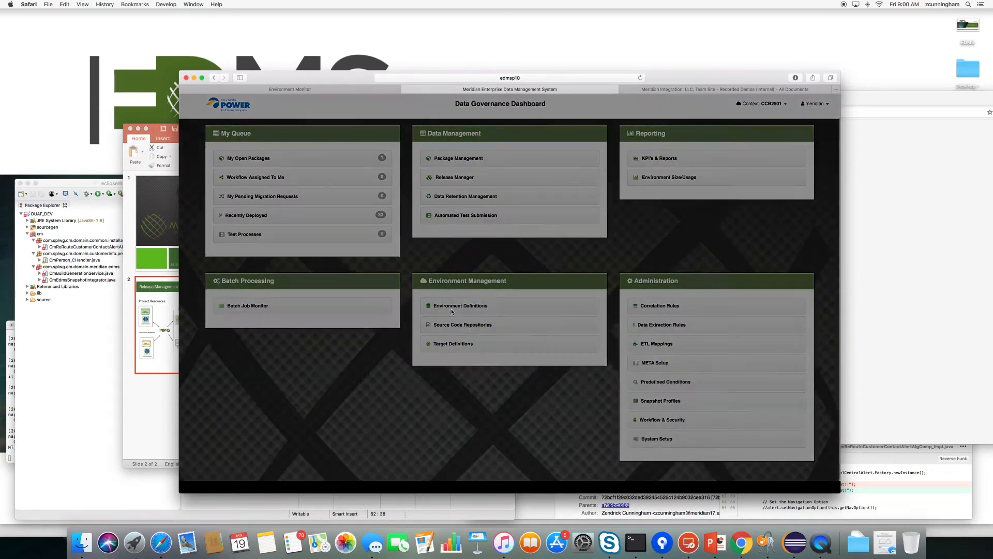
click(220, 195)
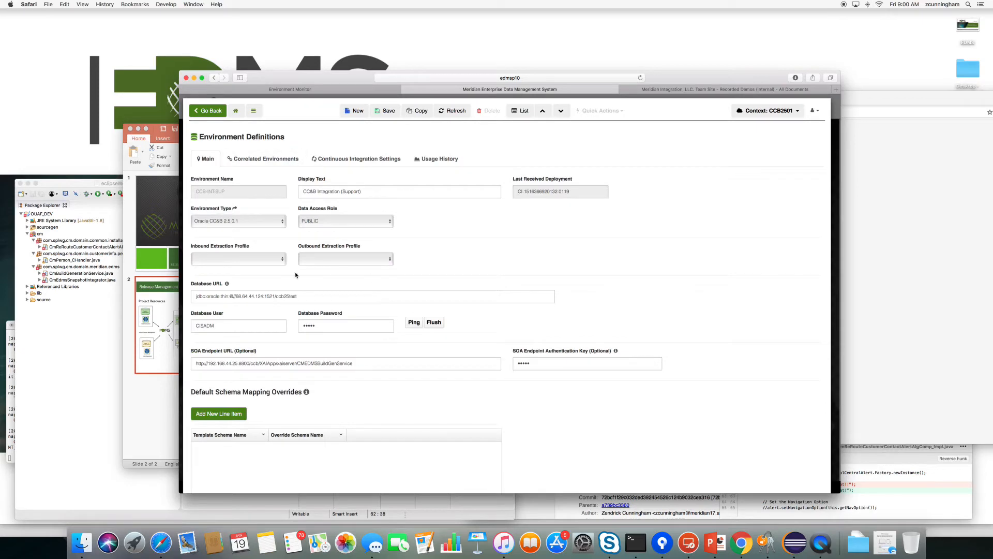
click(214, 115)
click(225, 111)
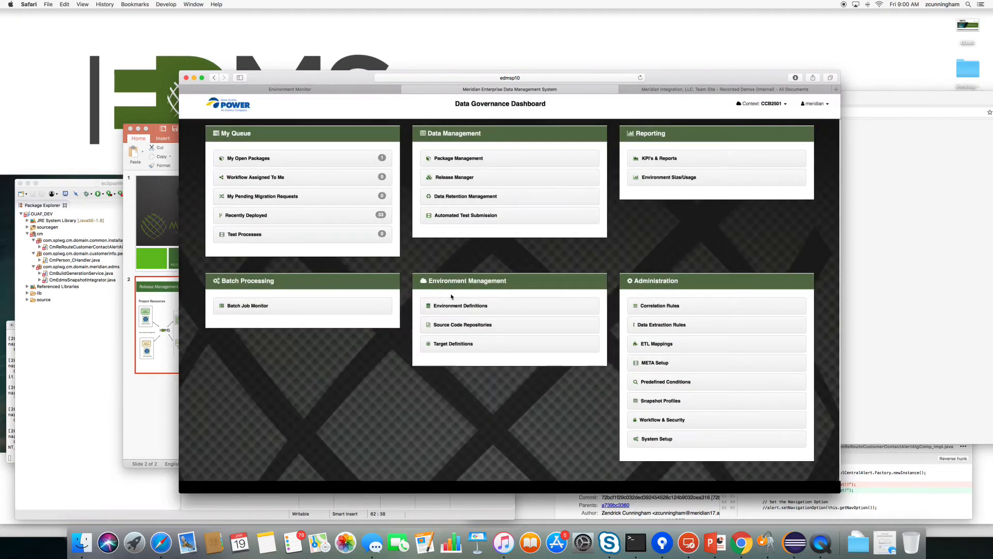
Check the CI settings of CCB-SUP-INT's linked CCB-BLD-SUP build environment, including polling value 5.
click(469, 326)
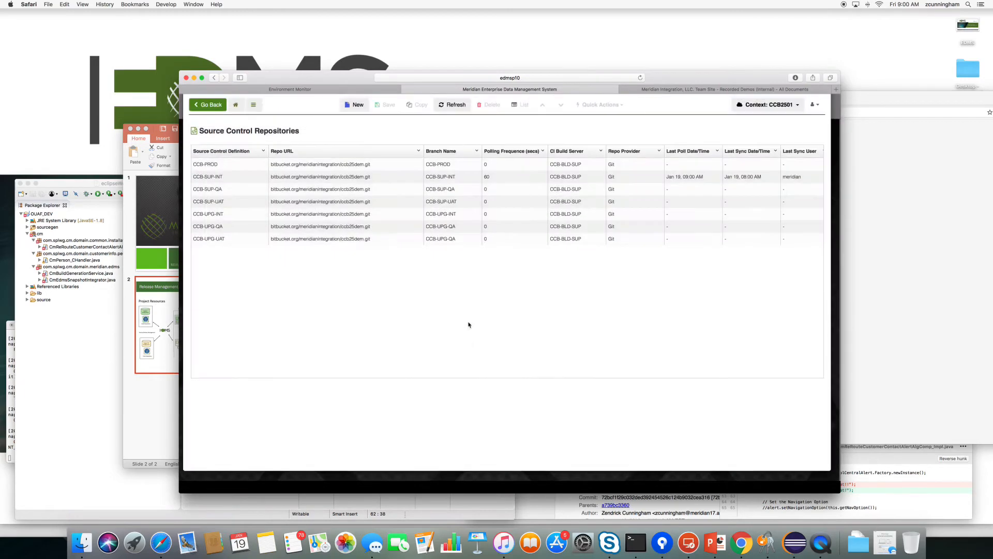
click(210, 183)
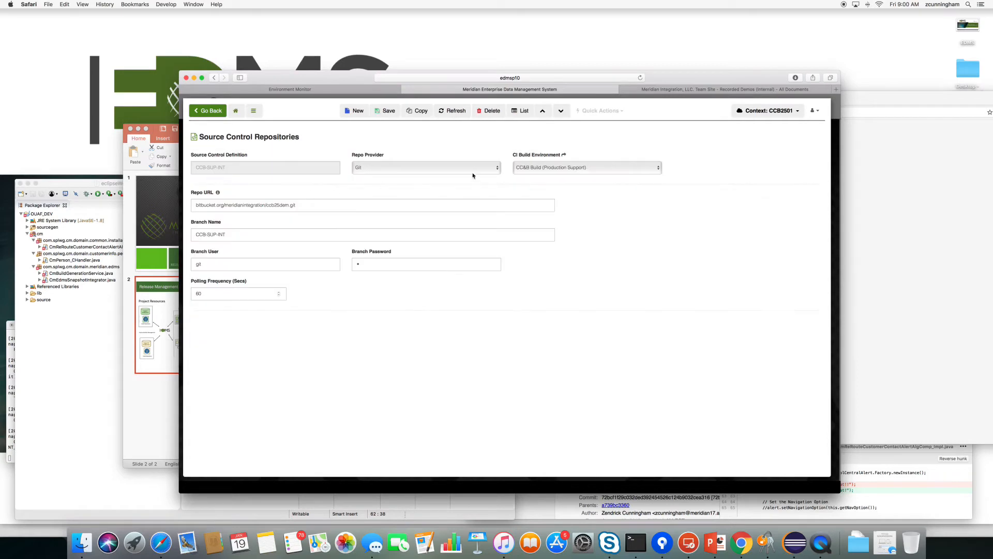
click(563, 155)
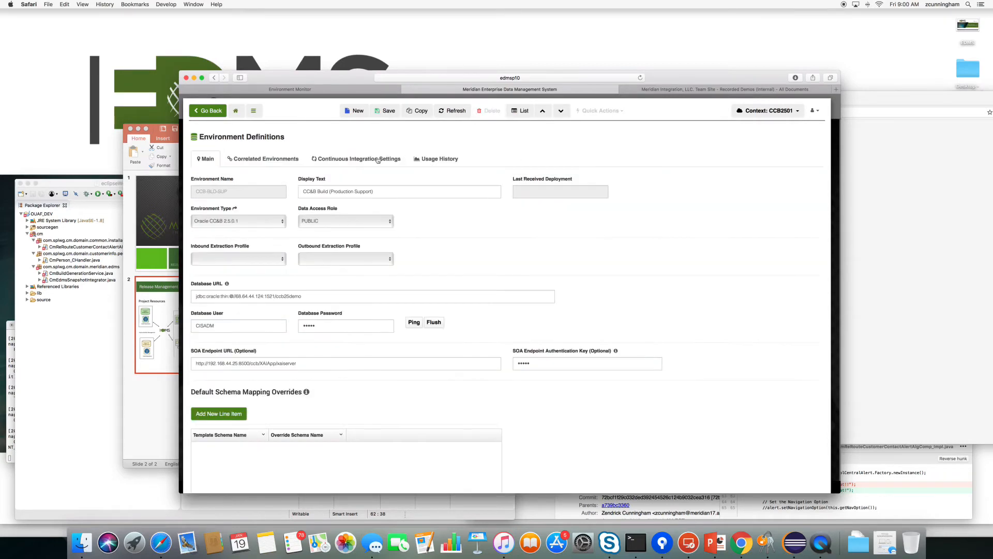
click(336, 160)
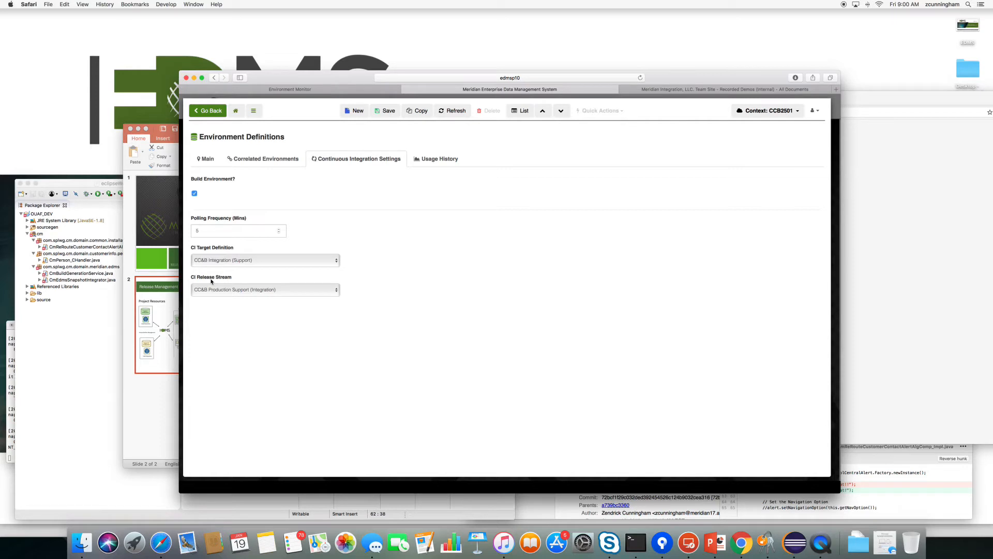
double_click(206, 231)
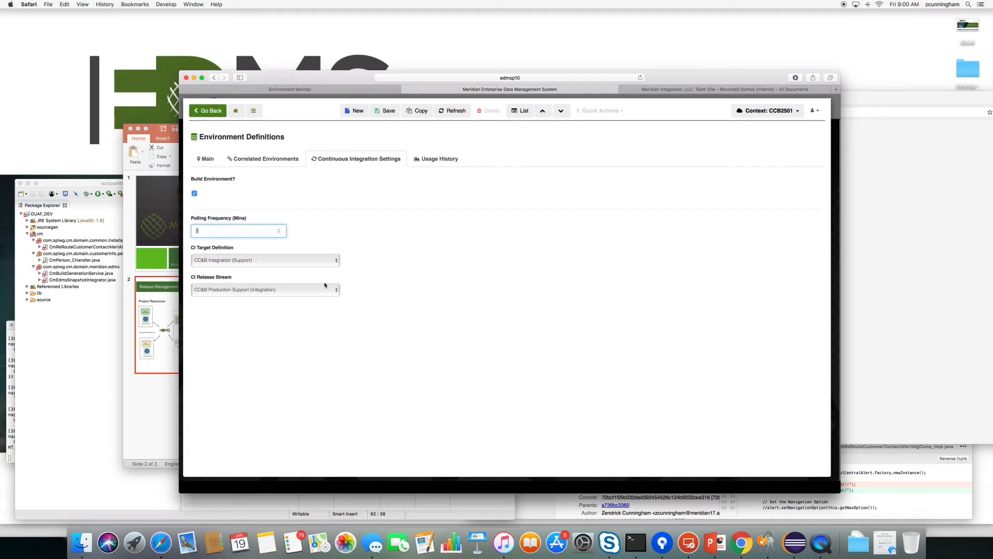
Reopen package CI.ACCT.F2002.V1 from My Open Packages and view its source code and snapshots.
click(235, 110)
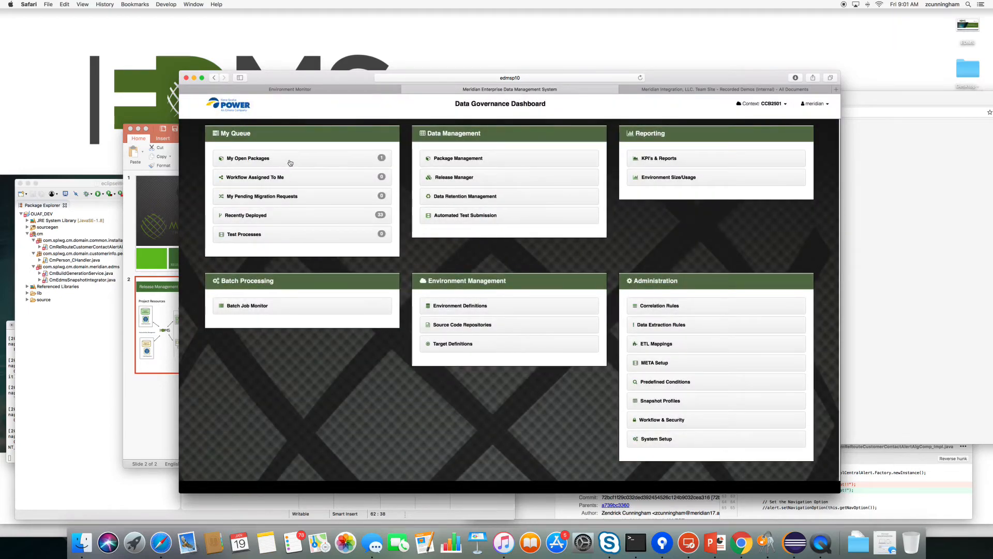
click(290, 162)
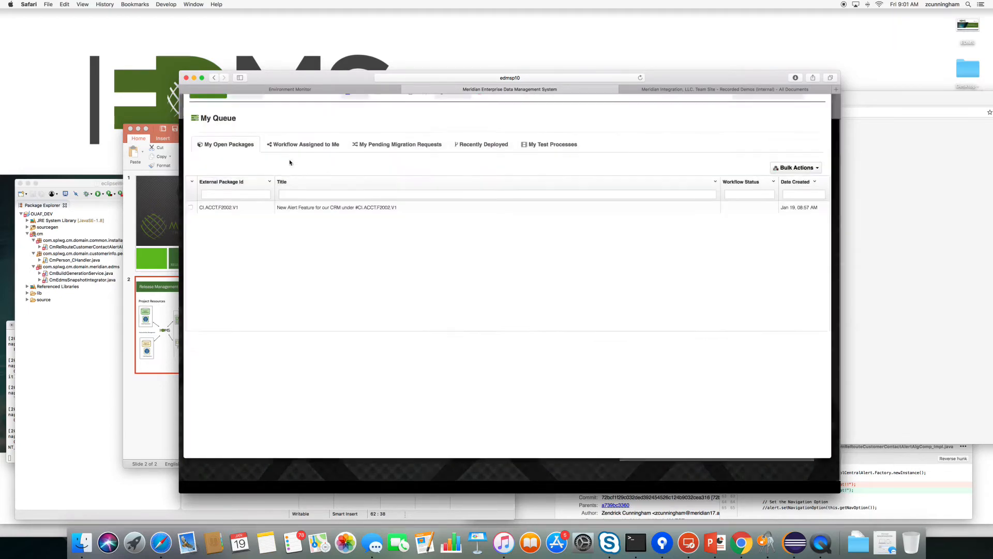
click(223, 210)
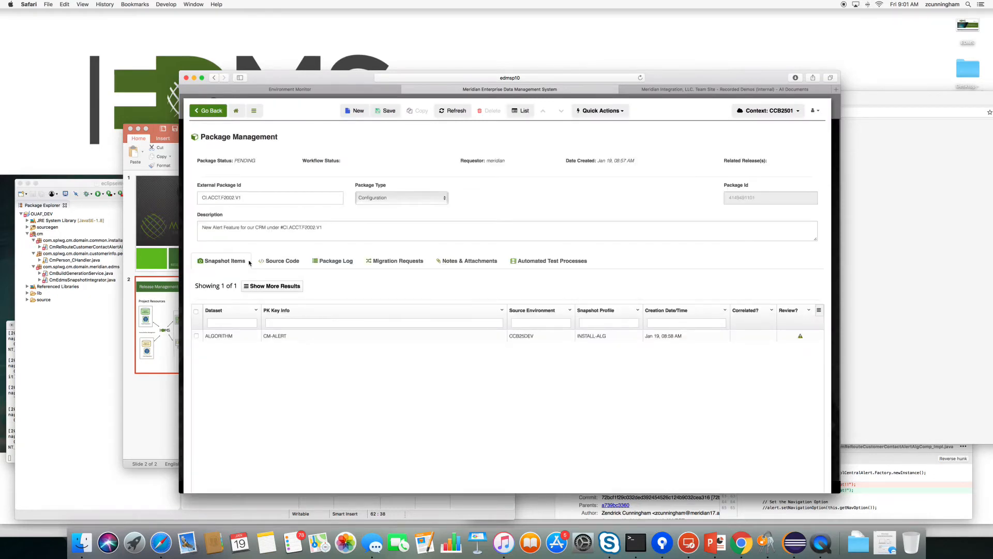
click(280, 260)
click(228, 260)
Replace 'New Alert' on line 62 with 'DevOps with EDMS!' and save the Java file.
click(79, 391)
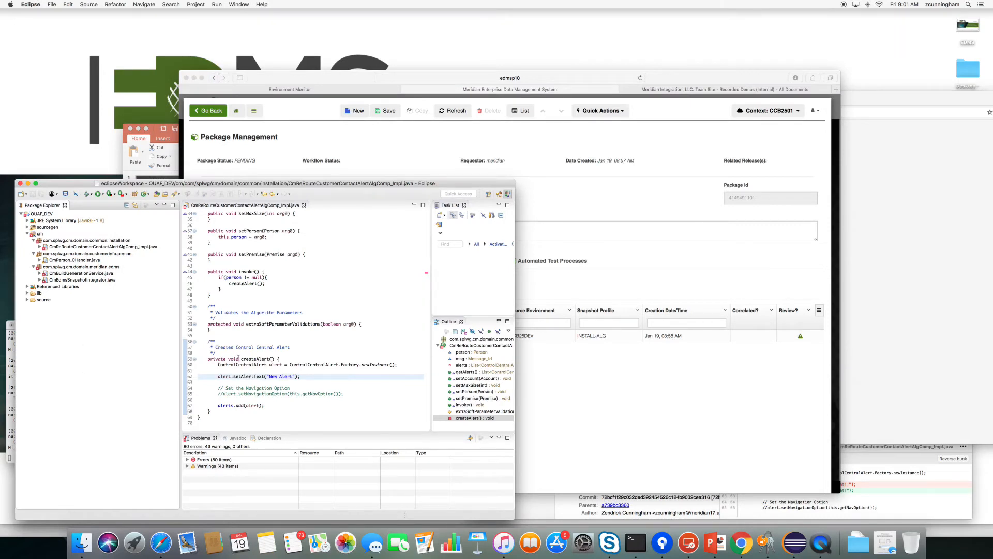
drag(270, 376, 294, 376)
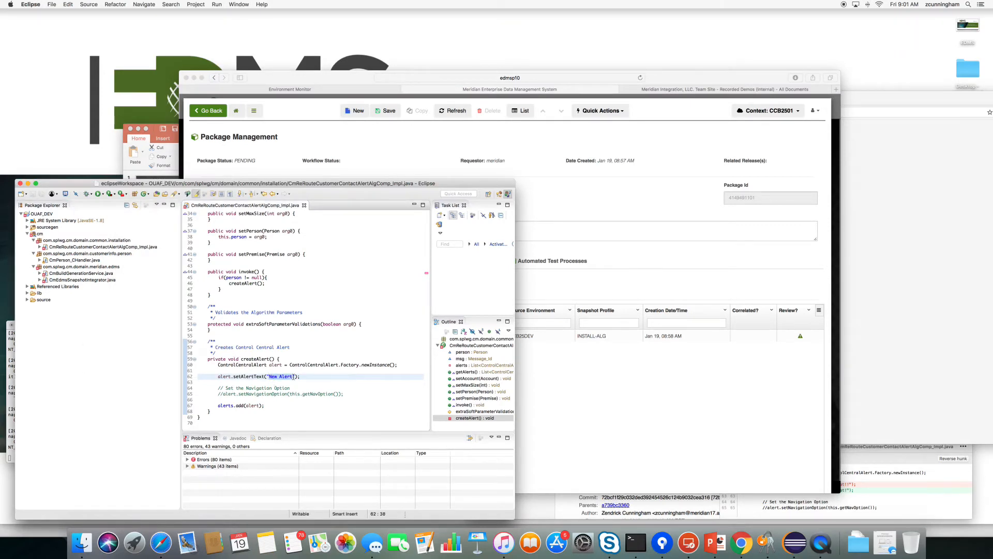
text(DevOps )
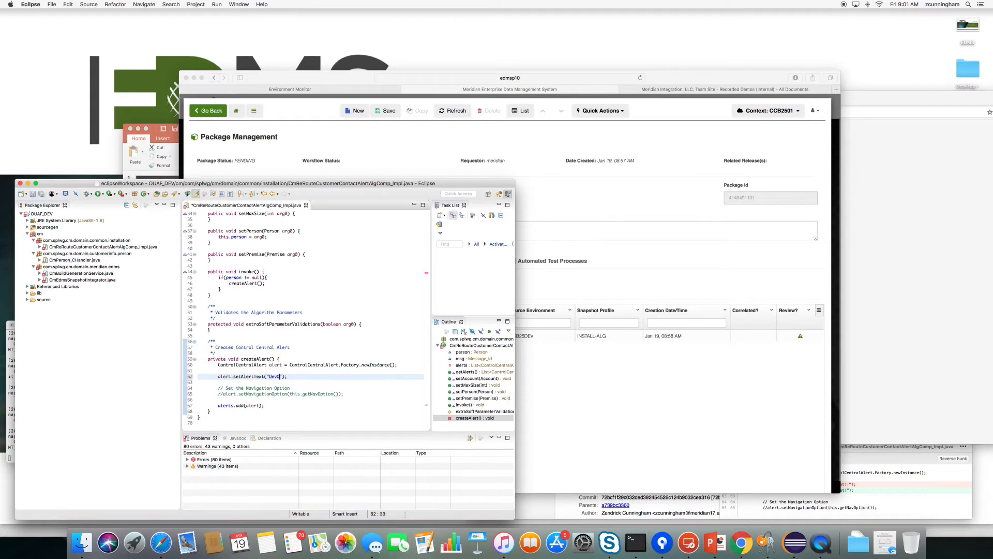
text(with EDMS!)
click(32, 194)
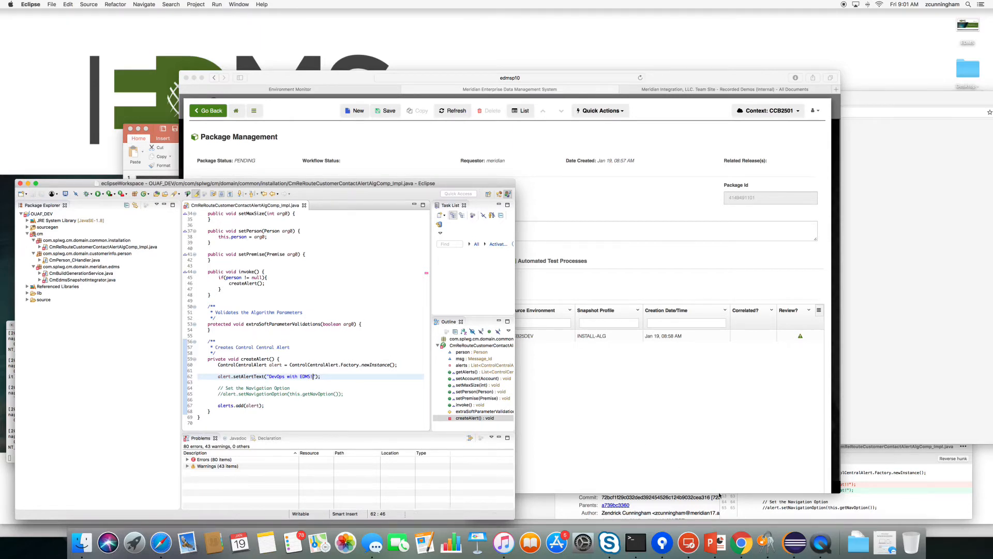
click(877, 489)
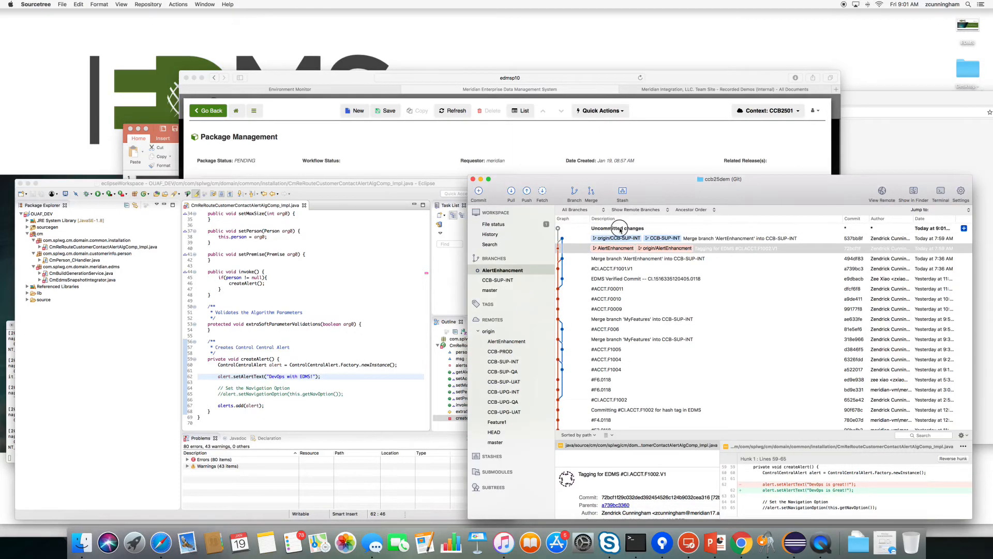
Commit the uncommitted change as 'EDMS Tag #CI.ACCT.F2002.V1', pushing it immediately to origin.
click(625, 228)
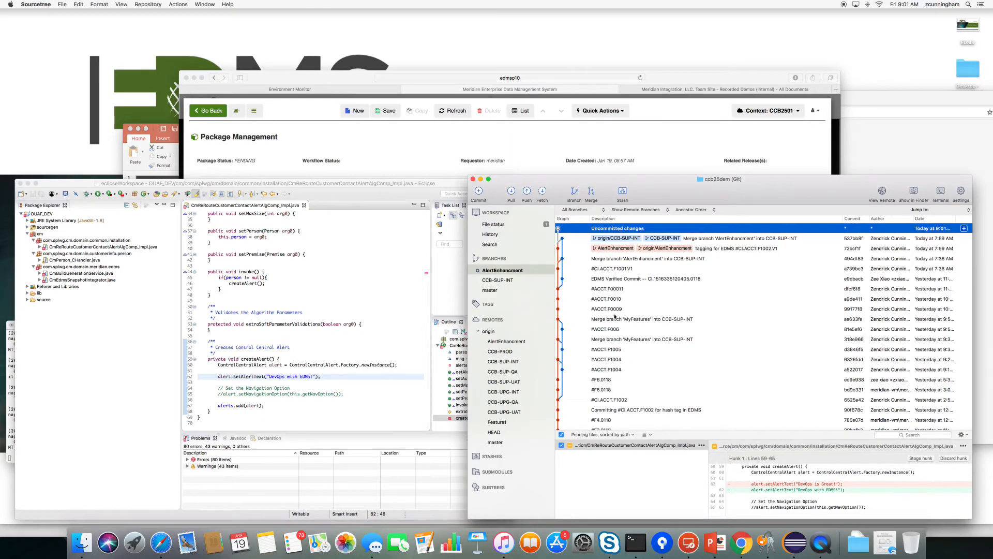
click(479, 192)
right_click(621, 481)
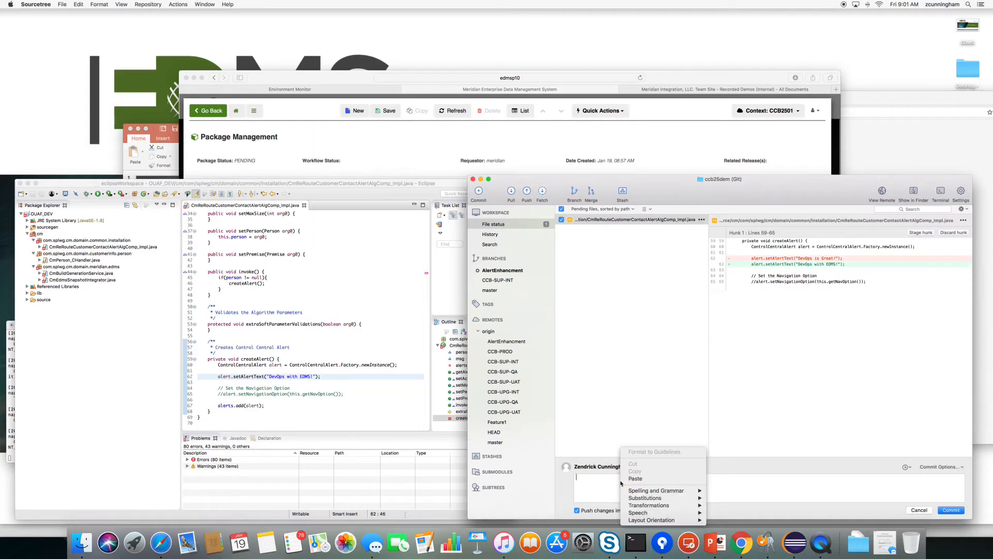
click(631, 480)
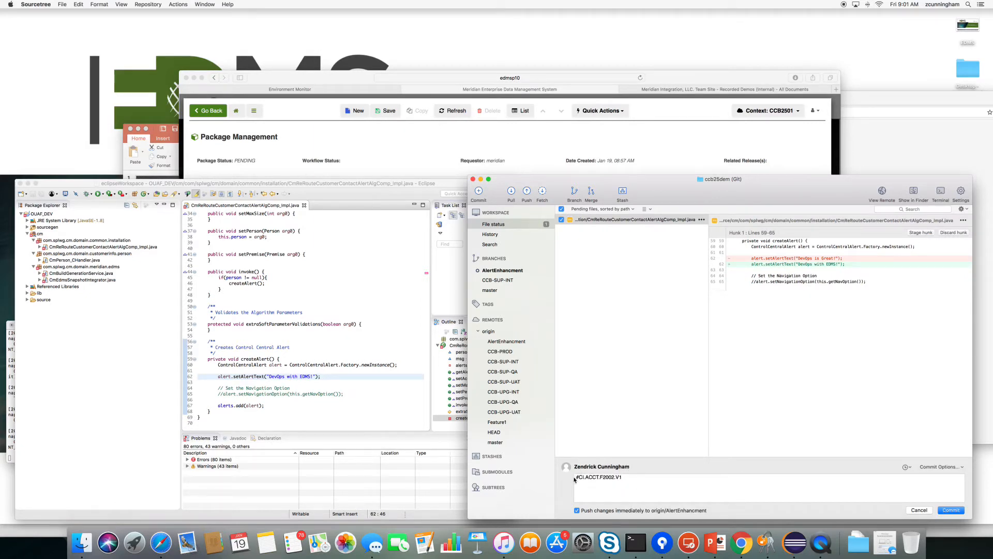
text(EDMS Tag)
click(953, 511)
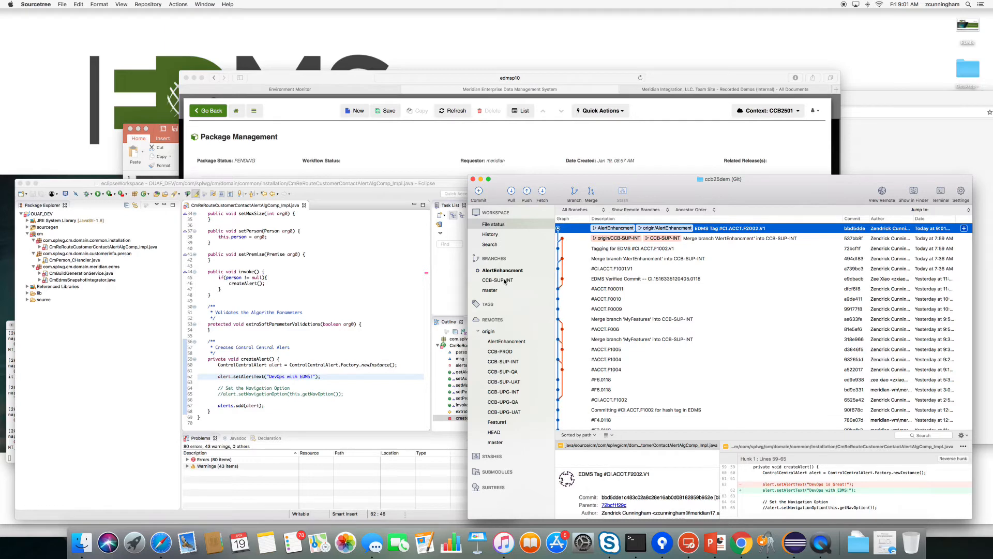
Check out CCB-SUP-INT, merge AlertEnhancment into it, and push CCB-SUP-INT to origin.
right_click(504, 281)
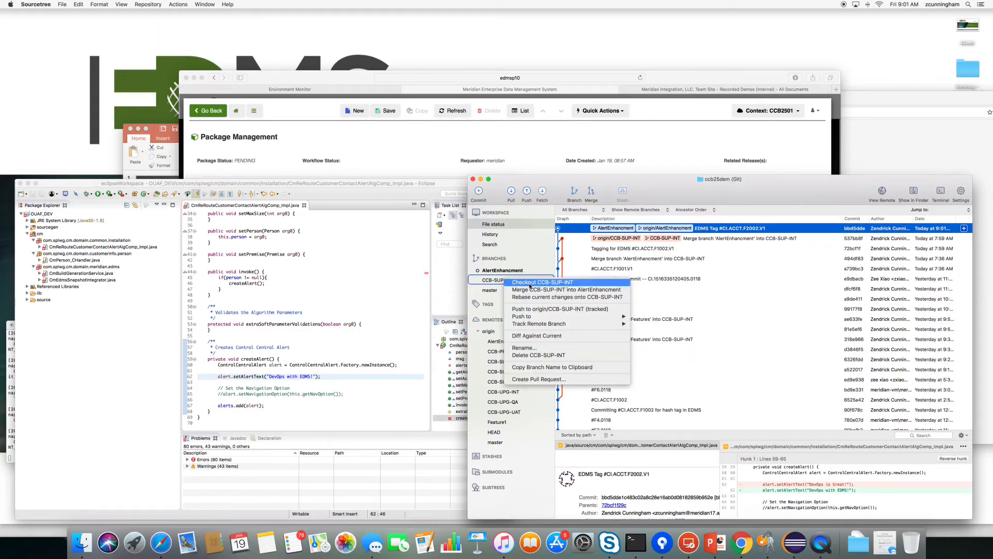
click(529, 283)
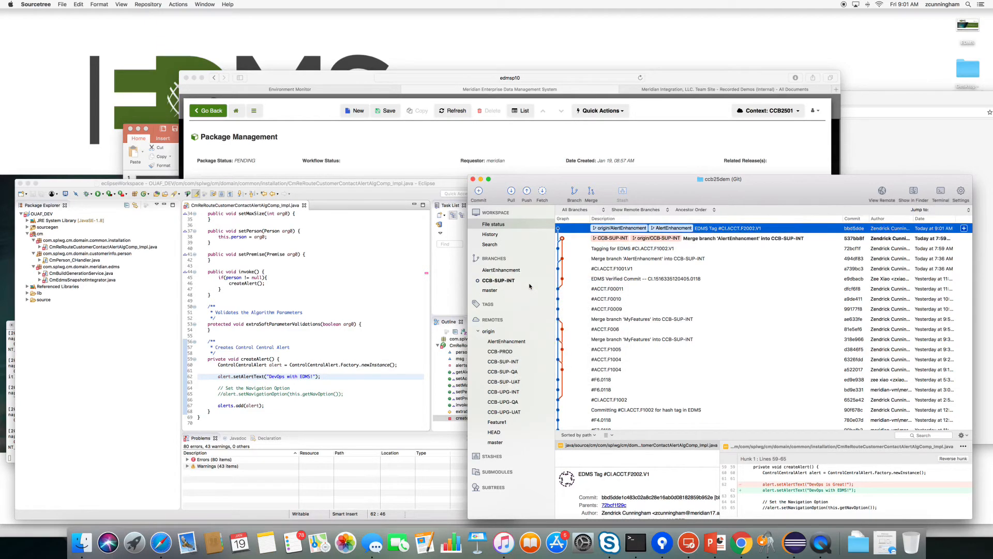
right_click(502, 270)
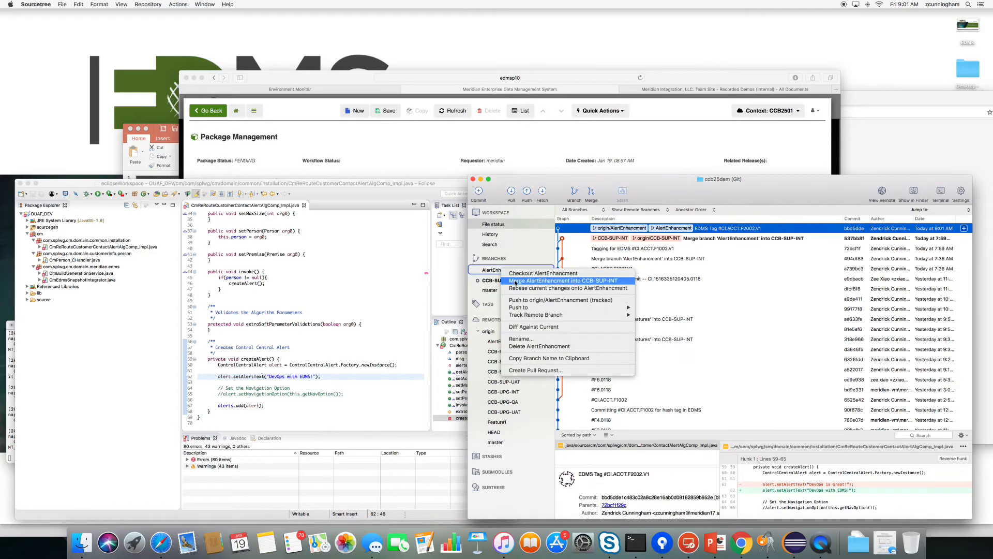
click(515, 282)
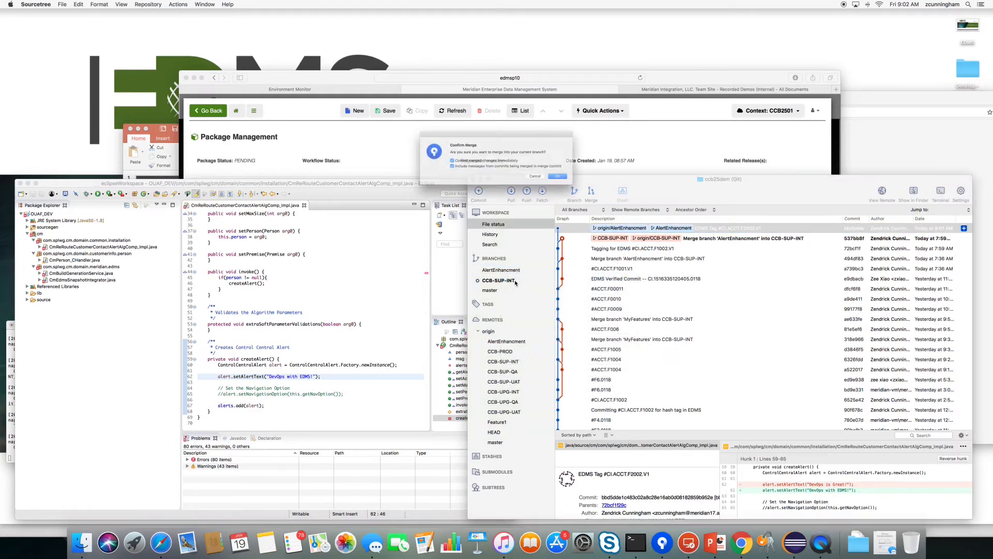
click(583, 184)
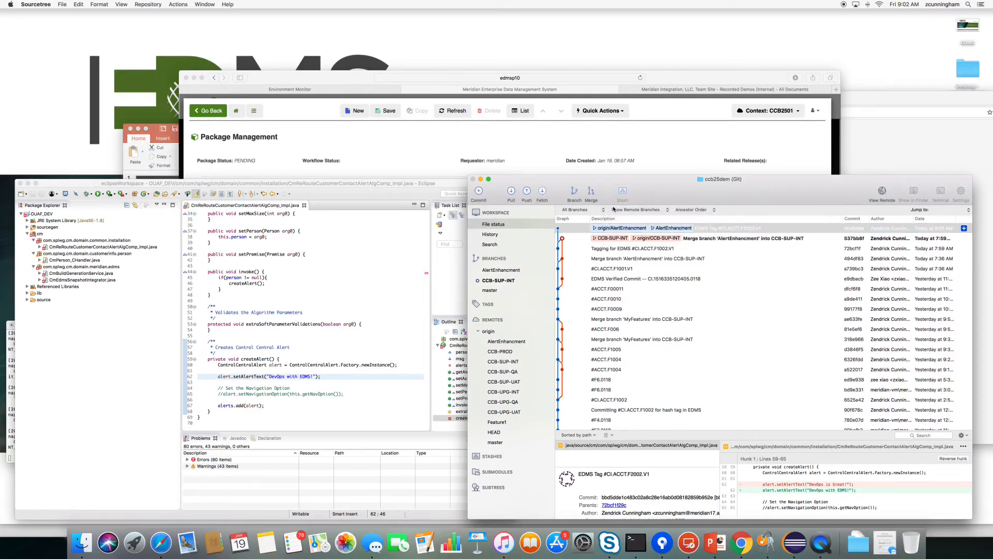
click(527, 193)
click(827, 300)
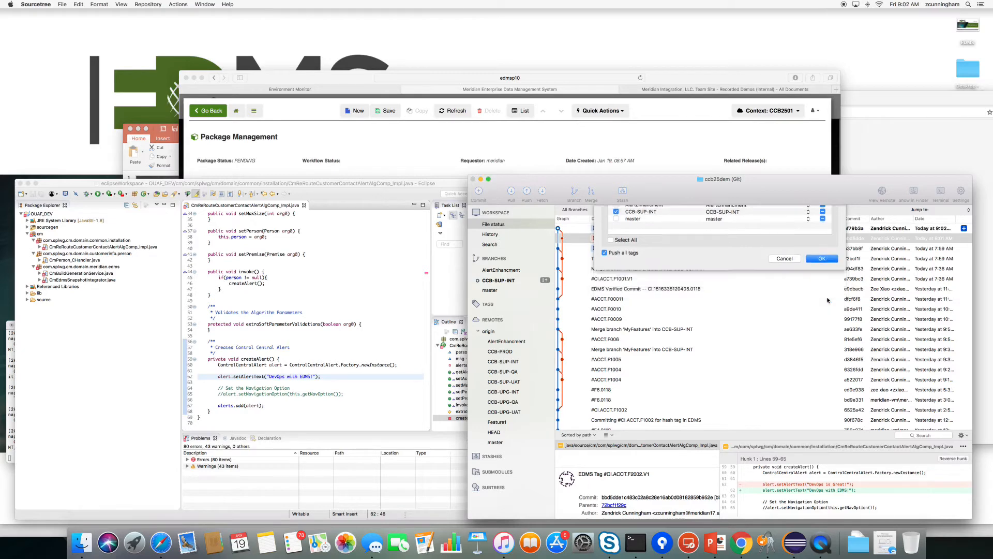
click(345, 147)
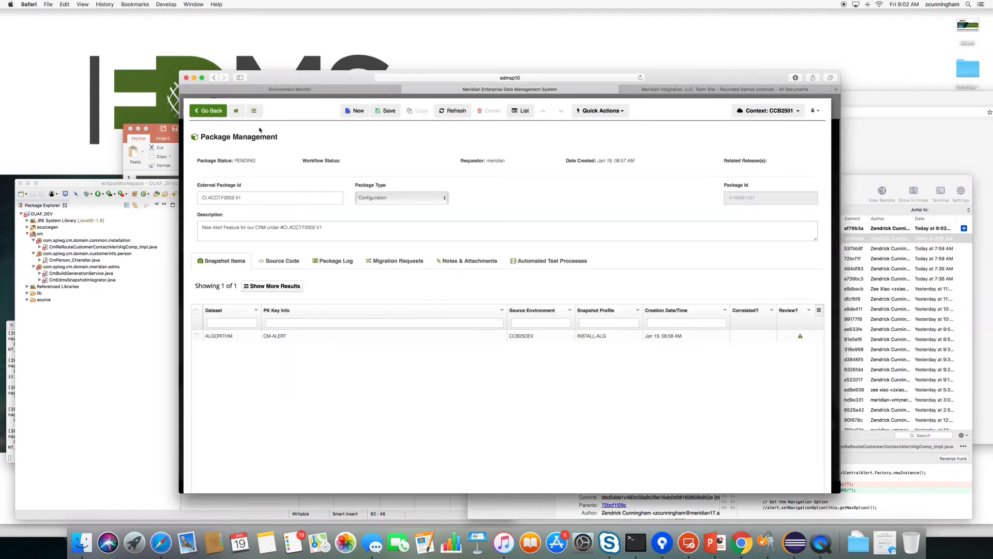
View the CCB-SUP-INT repository definition with its 60-second polling, then return to the dashboard.
click(236, 111)
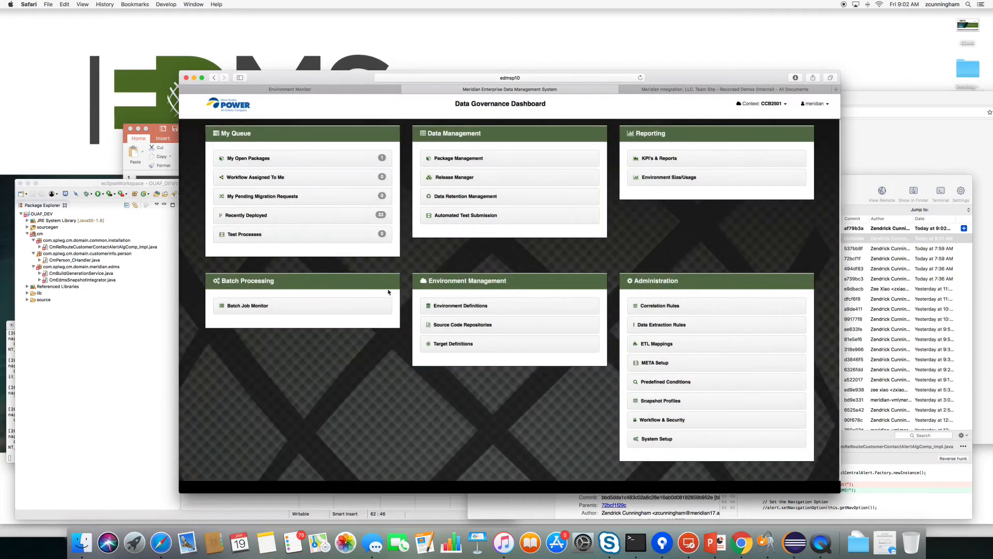
click(456, 326)
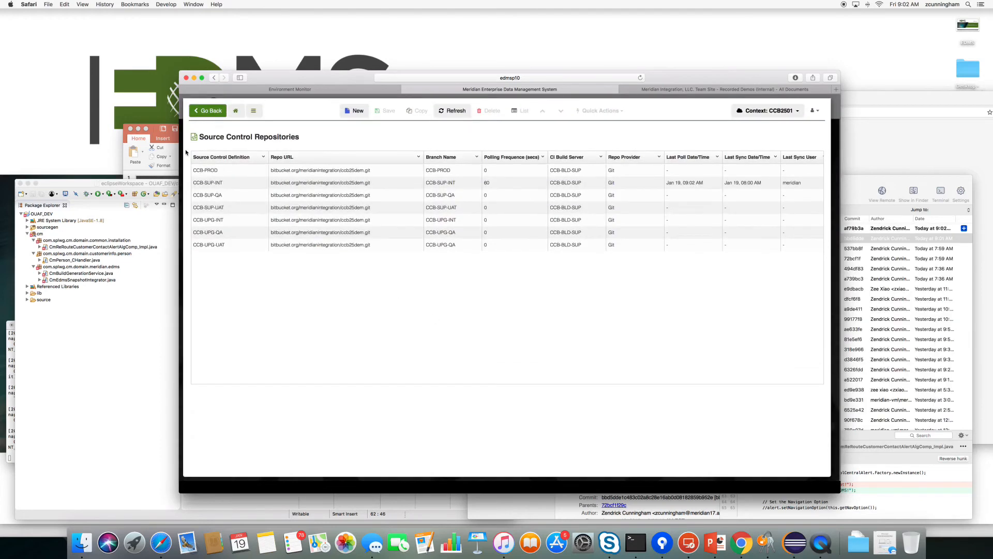
click(219, 185)
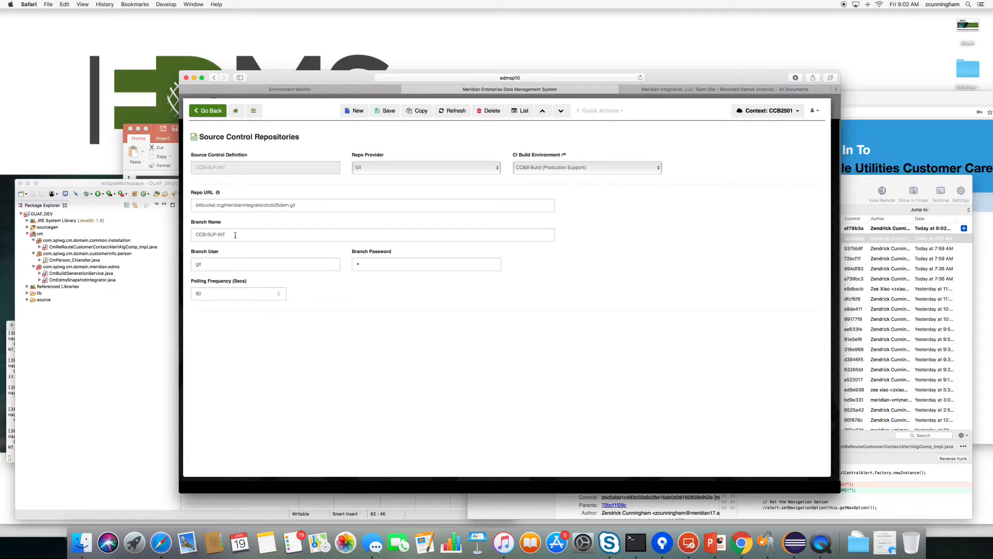
click(236, 111)
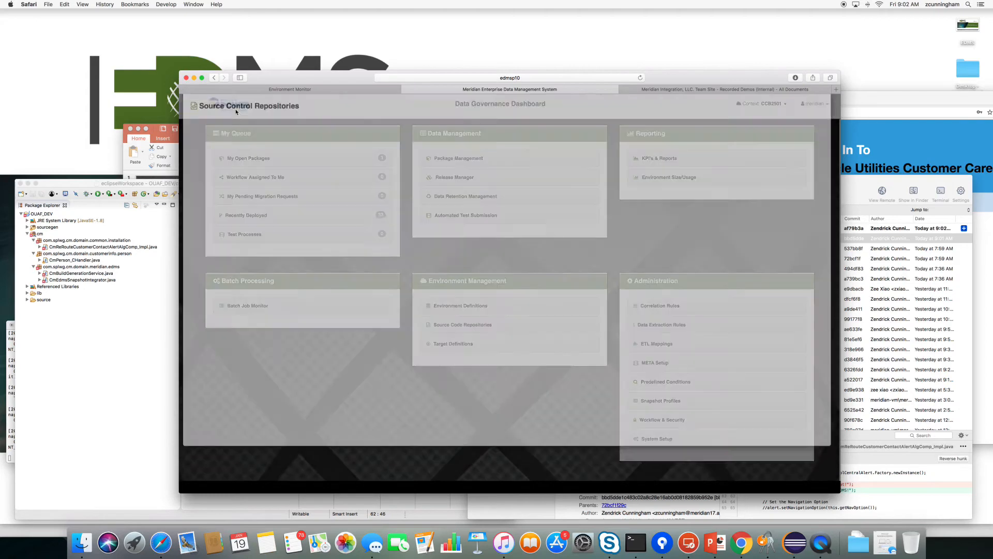
Open package CI.ACCT.F2002.V1's source code files and refresh to pick up the synced source.
click(253, 160)
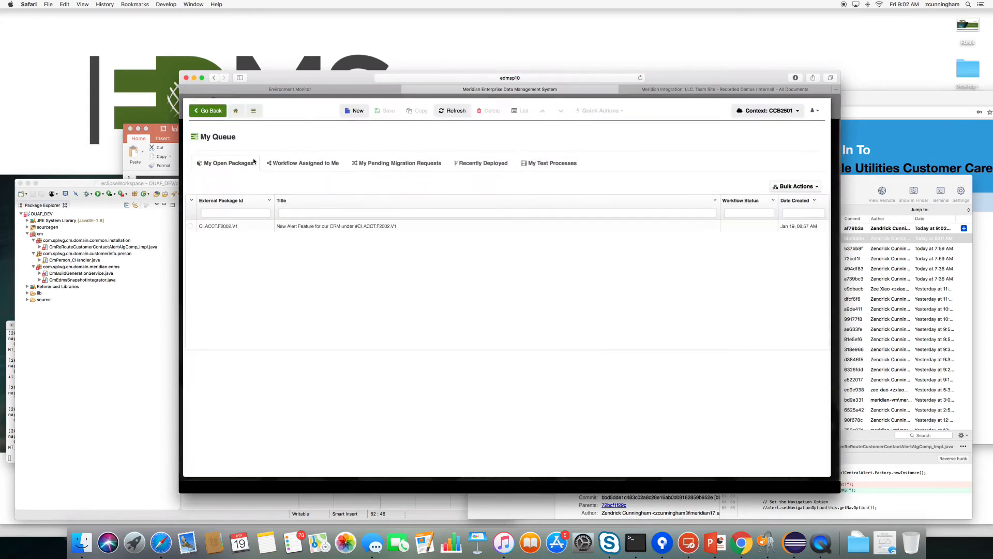
click(228, 227)
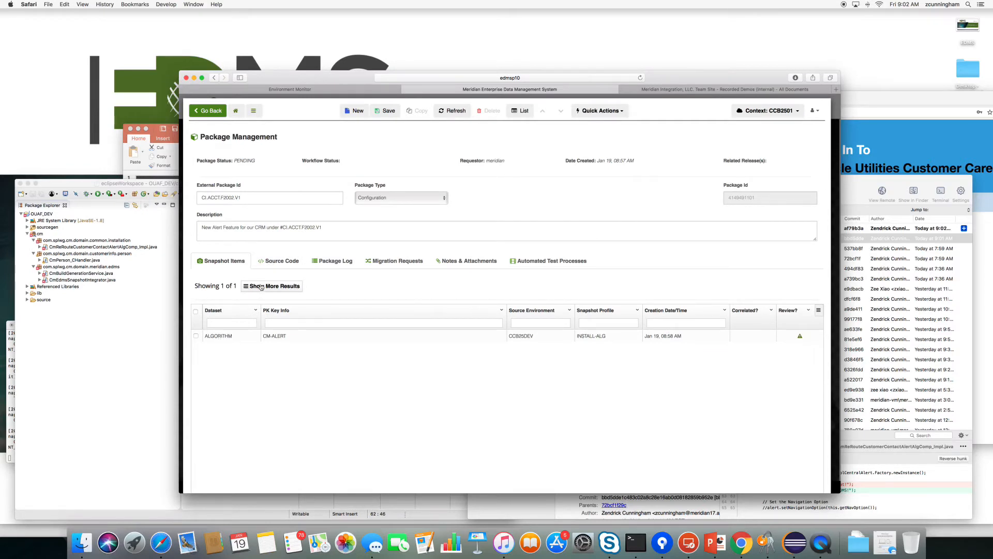
click(273, 260)
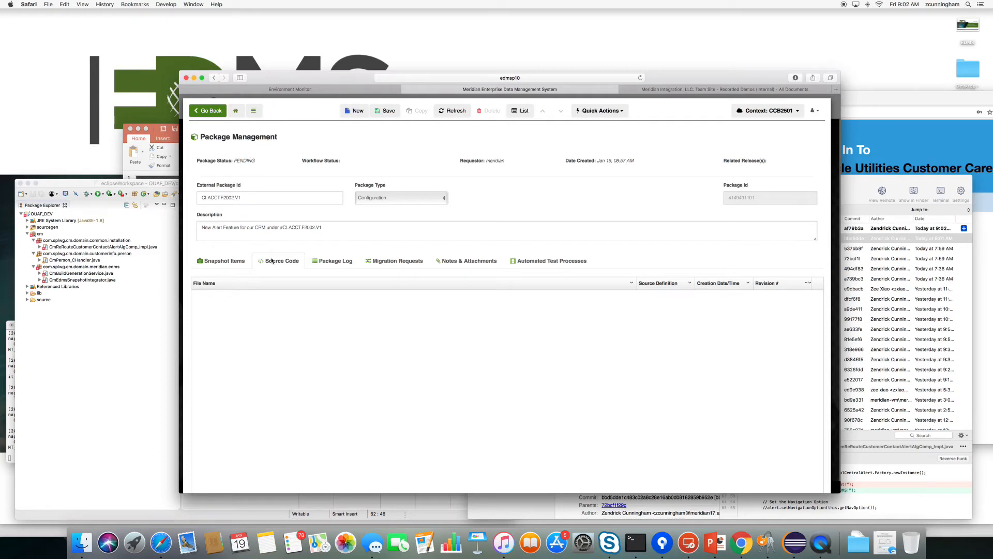
click(442, 112)
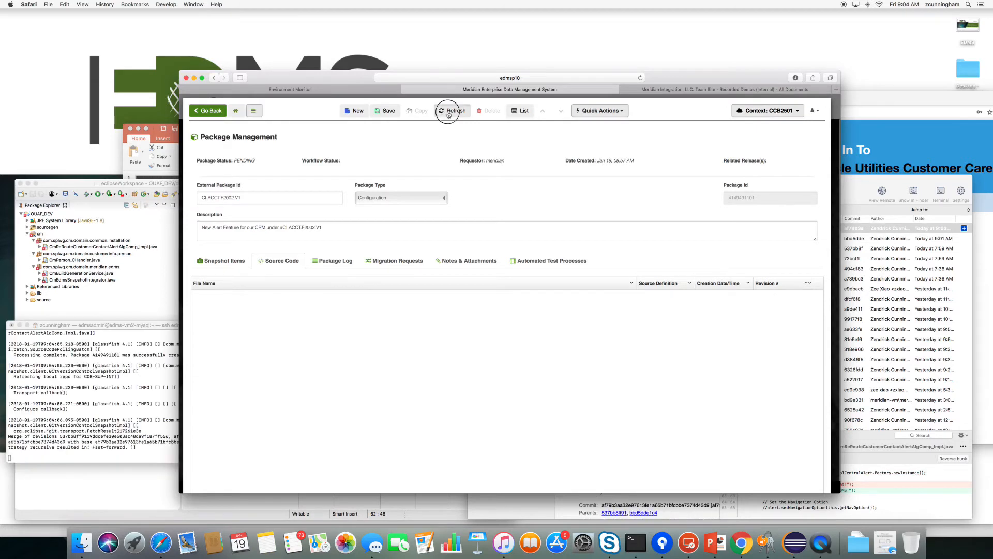
click(446, 111)
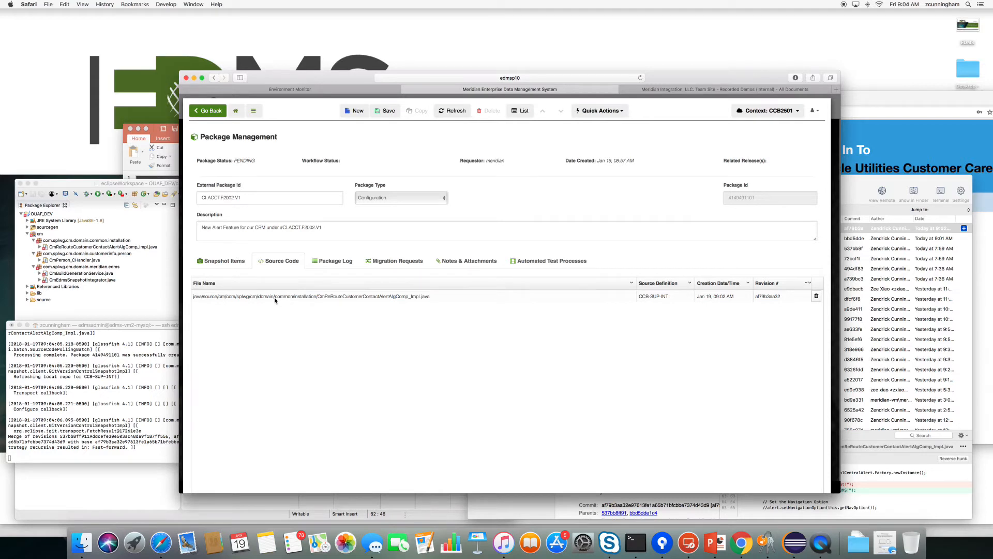
Check the synced Java file (revision af79b3aa32) shows 'DevOps with EDMS!', then return to the dashboard.
click(225, 261)
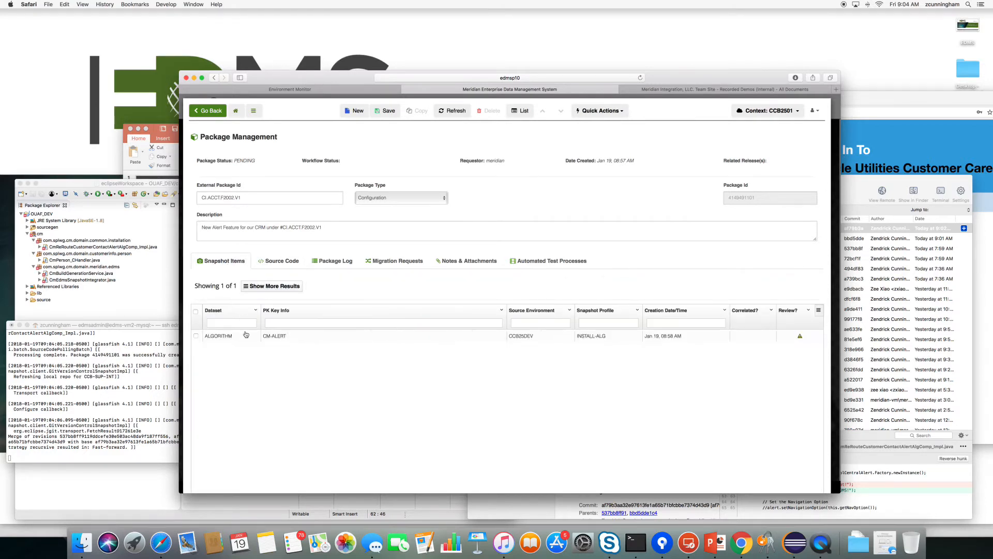
click(279, 261)
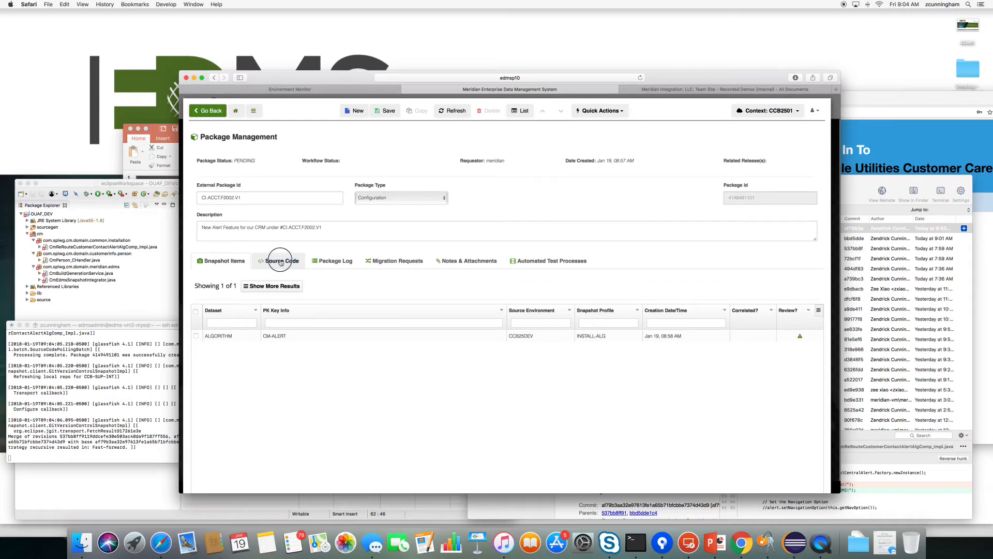
click(252, 297)
scroll(314, 328, down, 10)
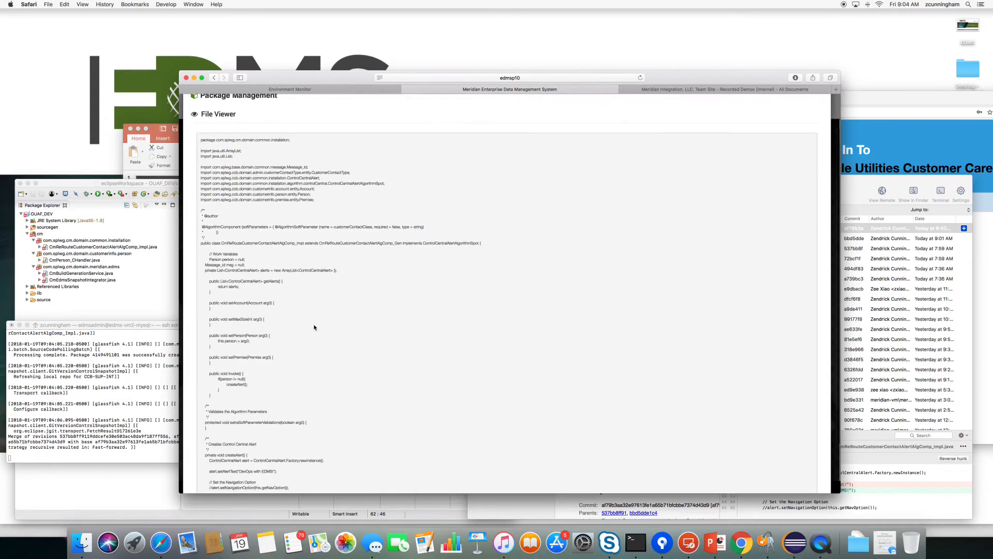
drag(239, 411, 270, 410)
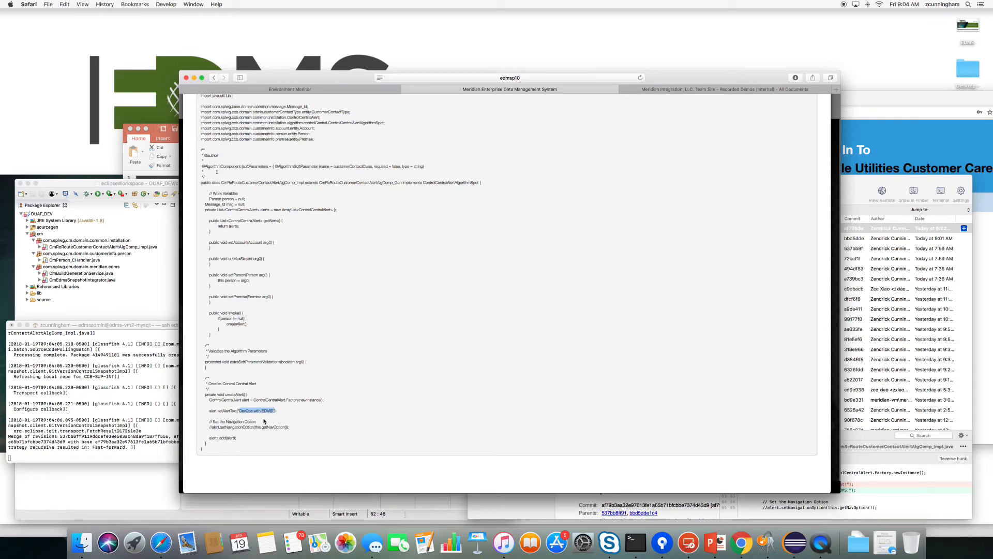
scroll(444, 311, up, 10)
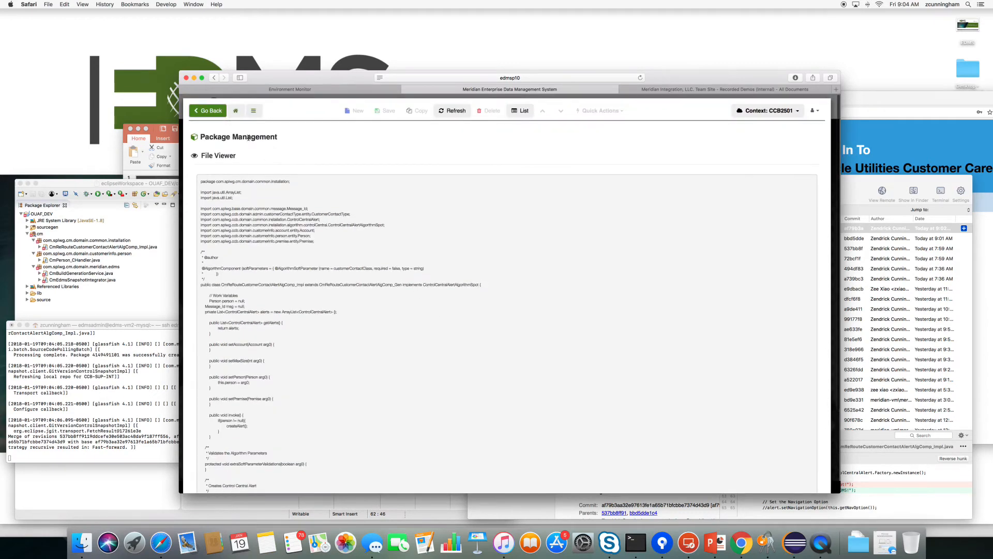
click(216, 112)
click(236, 112)
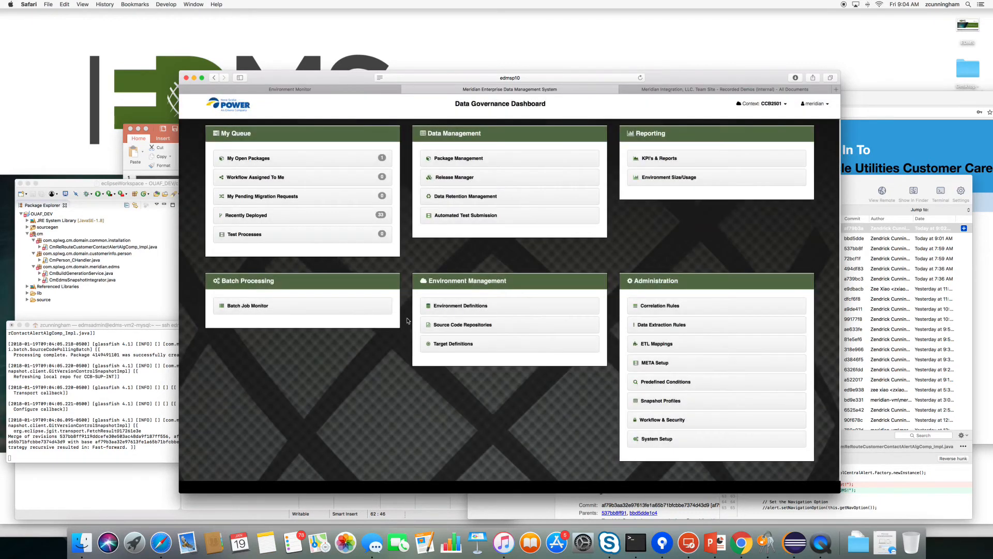
View CCB-SUP-INT's build environment CI settings: enabled, 5-minute polling, CC&B Integration (Support) target.
click(454, 326)
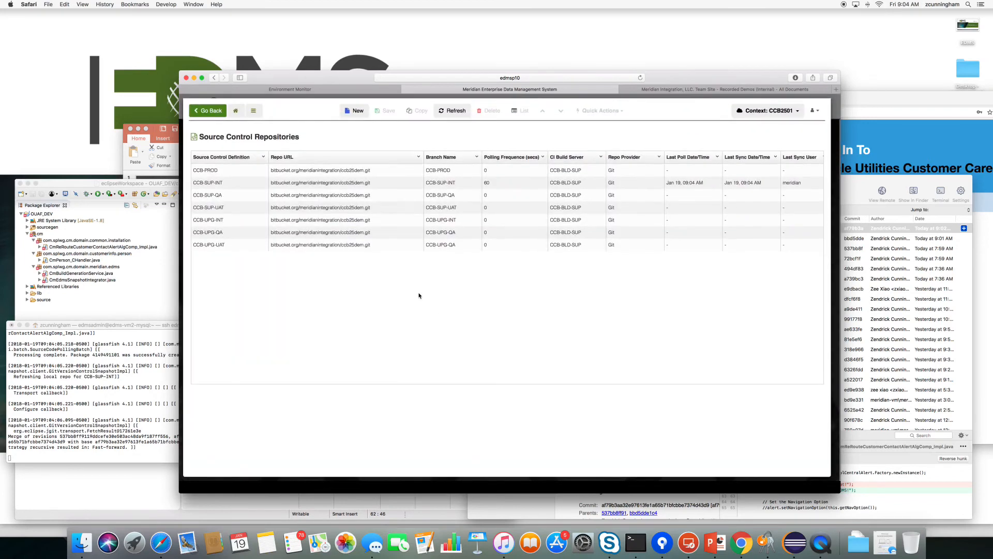
click(222, 182)
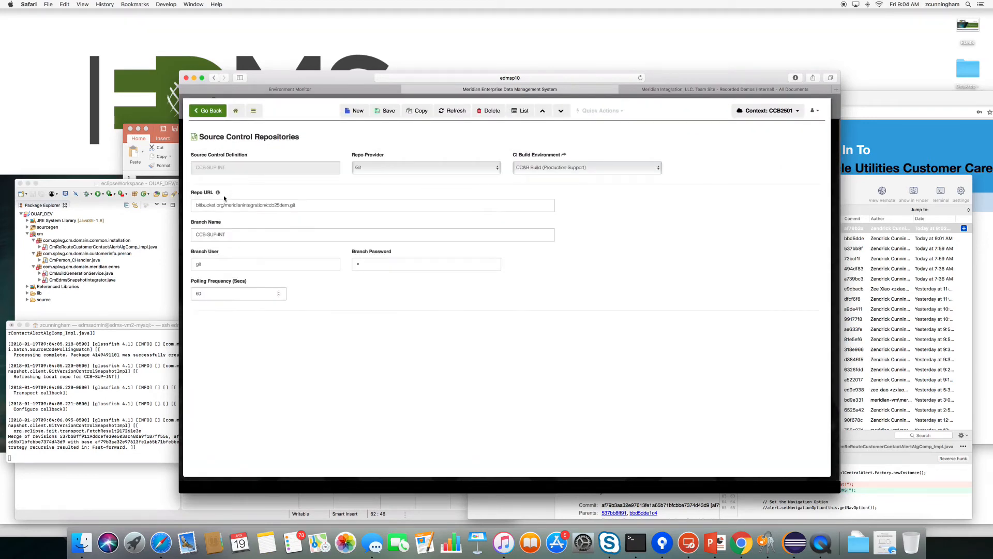
click(564, 155)
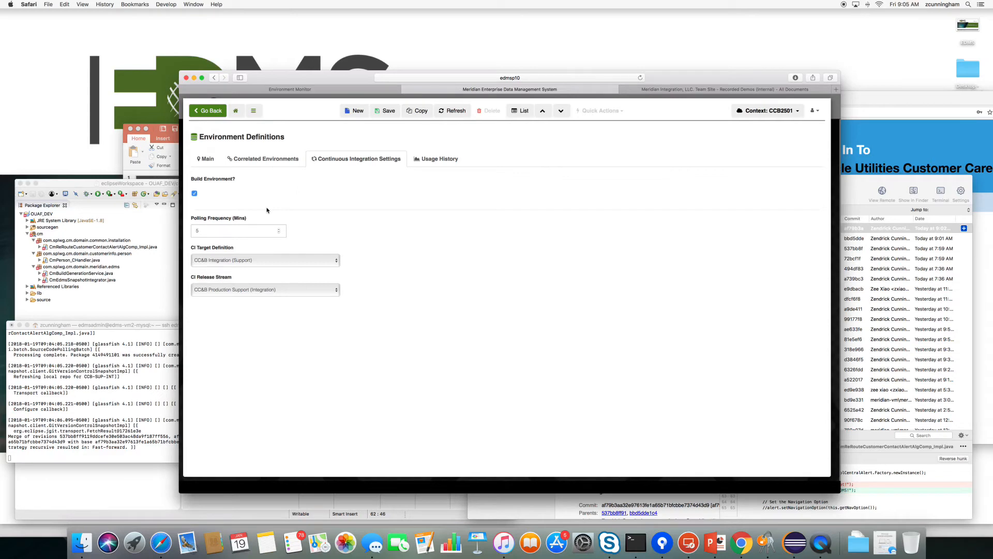
drag(209, 231, 188, 231)
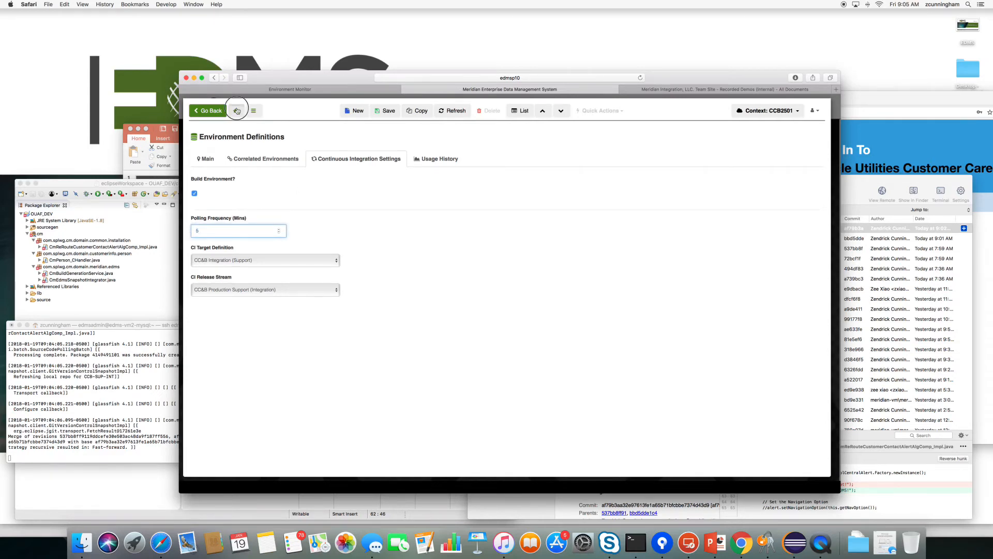
click(235, 111)
Reload package CI.ACCT.F2002.V1 from My Open Packages to confirm it is sealed.
click(276, 162)
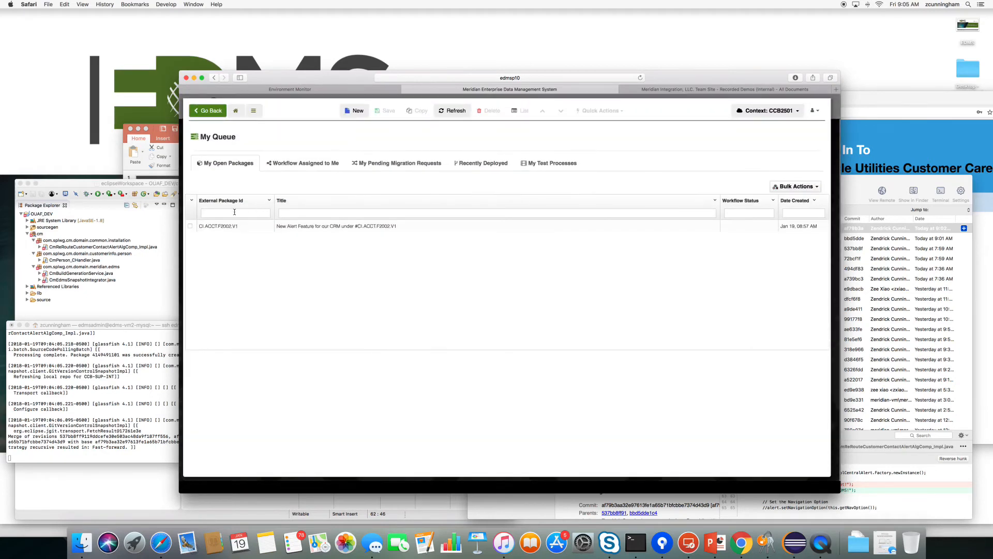
click(255, 229)
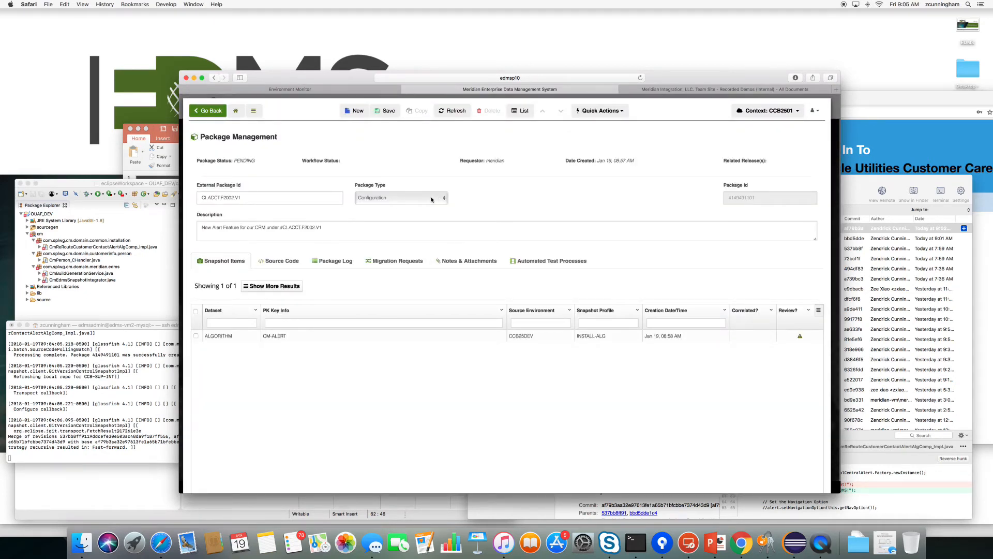
click(454, 111)
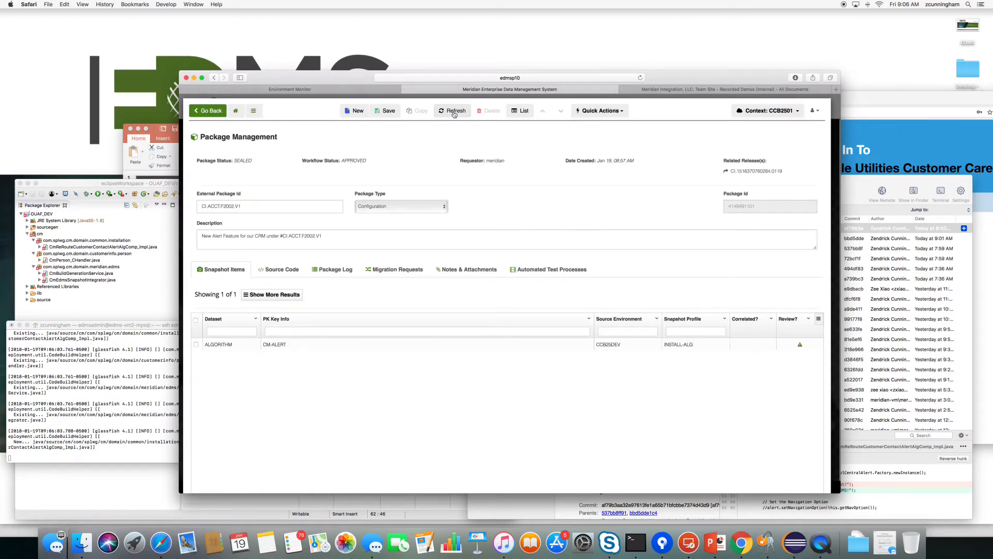
Open its pending release and view the log recording the CCB-BLD-SUP build request on CCB2501.
click(756, 171)
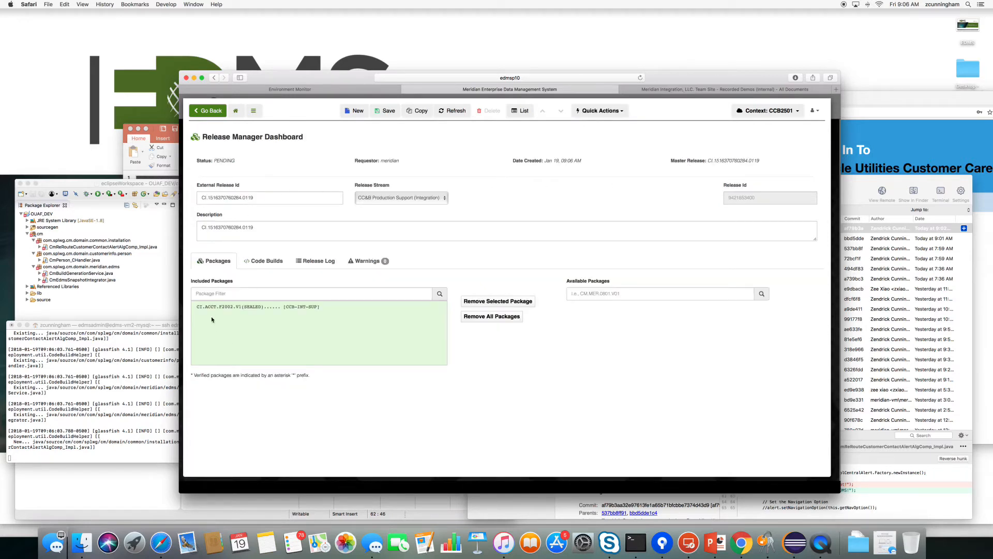
click(212, 309)
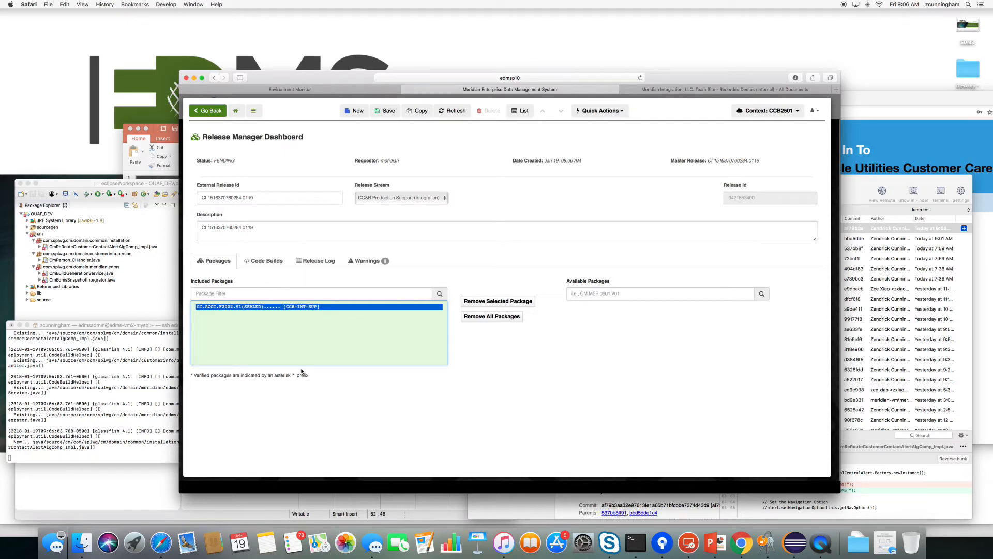
click(266, 417)
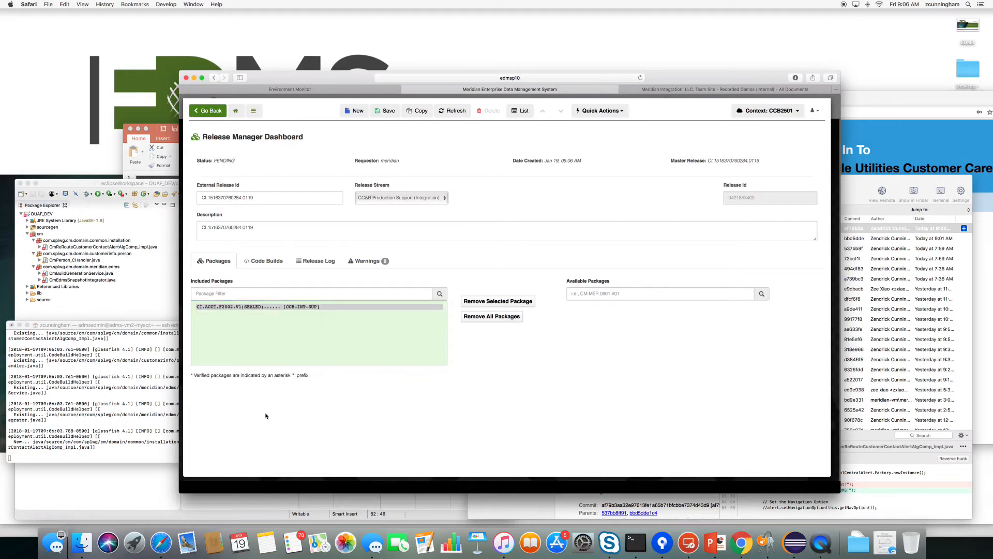
click(218, 308)
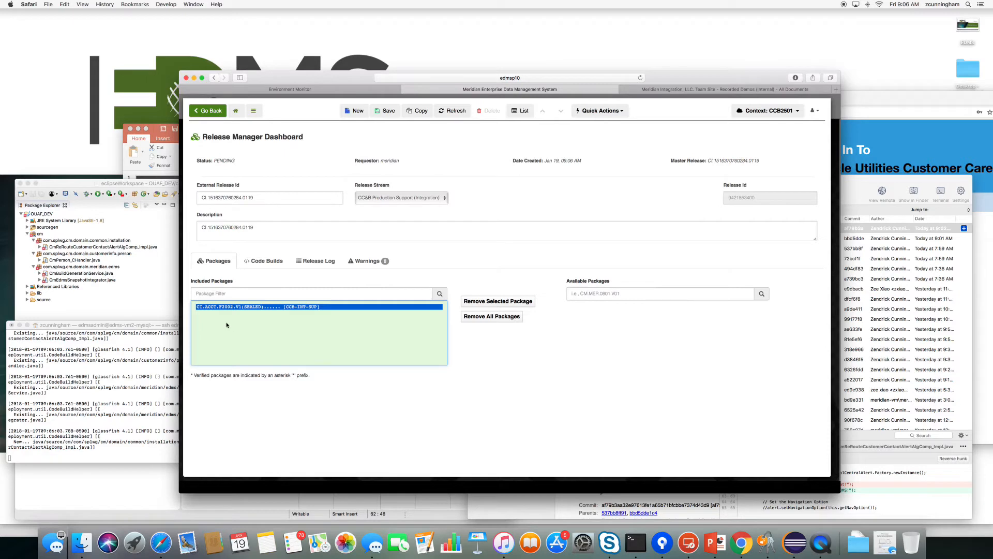
click(315, 261)
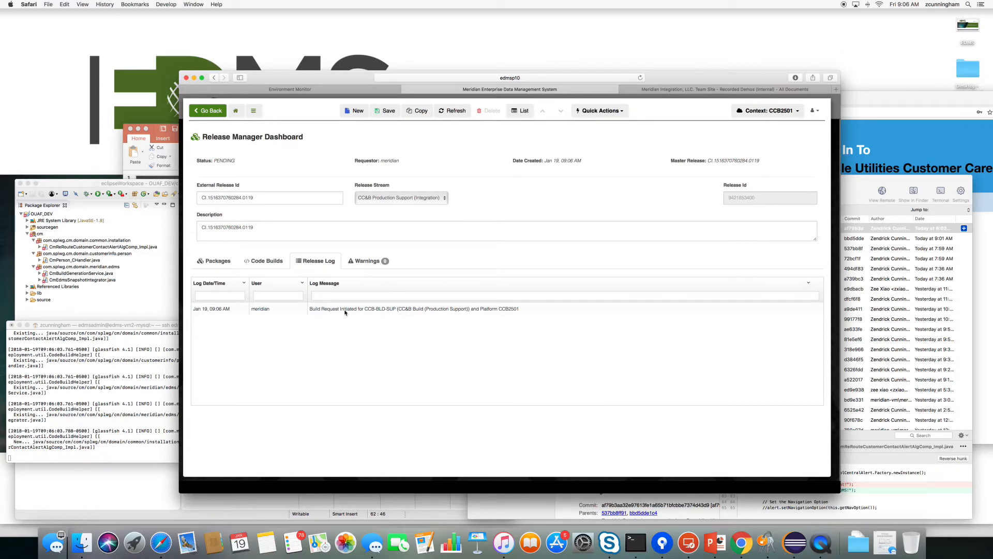
Show the release's packages, listing sealed CI.ACCT.F2002.V1 for CCB-INT-SUP.
click(215, 261)
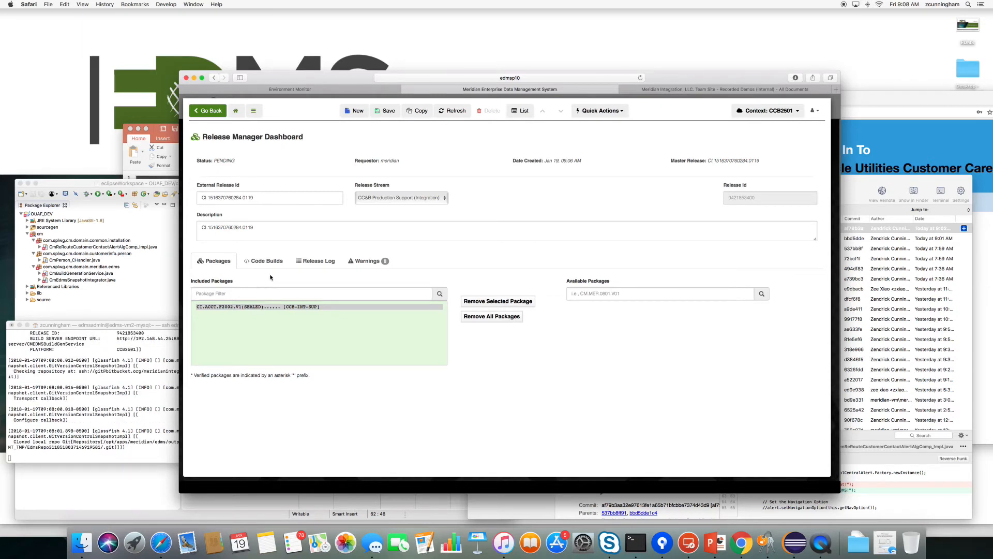
Refresh the release to DEPLOYED, check its log and CCB2501 code build, then go home.
click(466, 115)
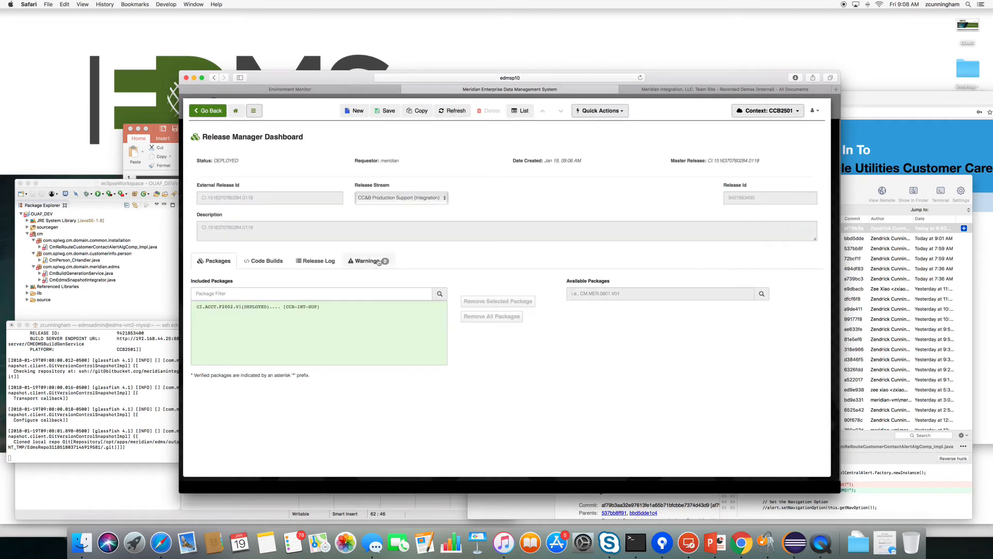
click(316, 260)
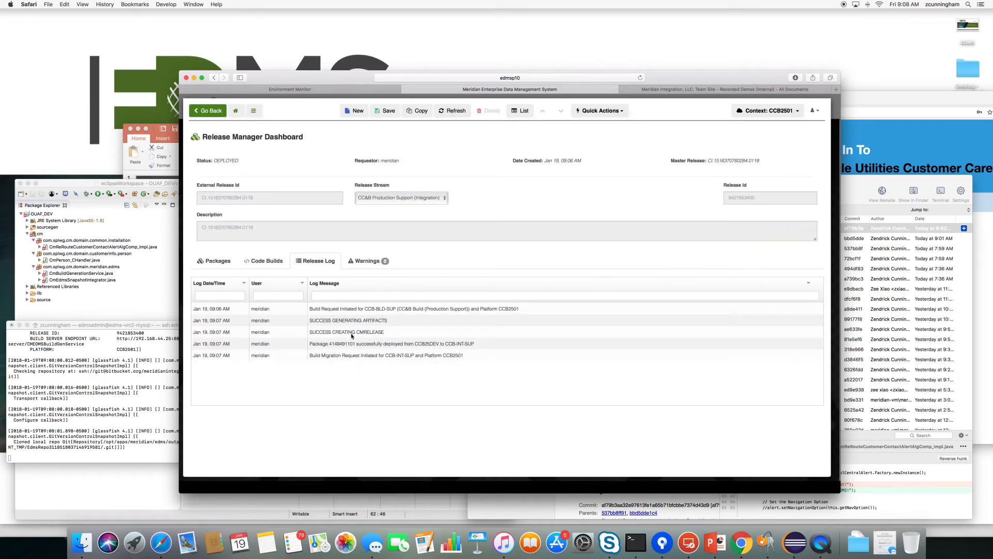
click(263, 260)
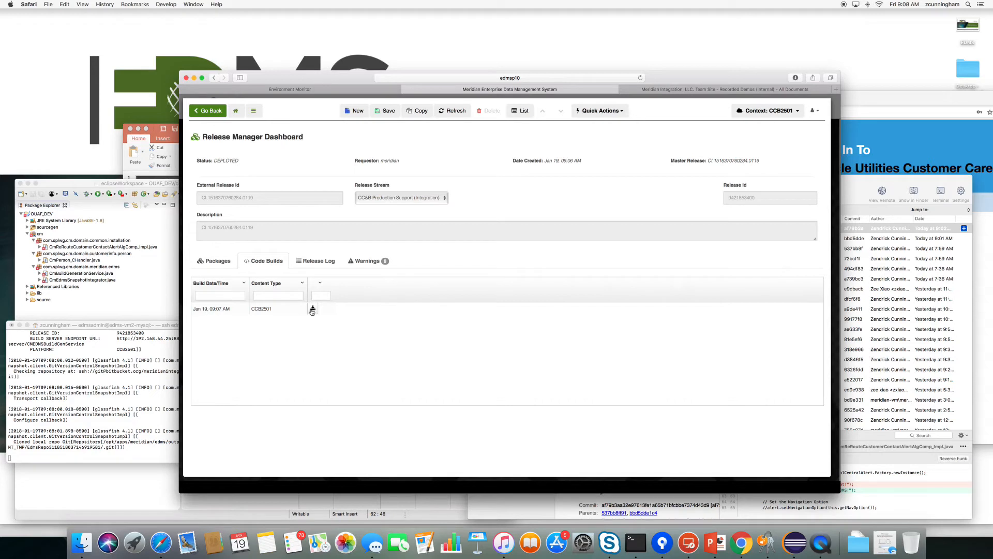
click(315, 261)
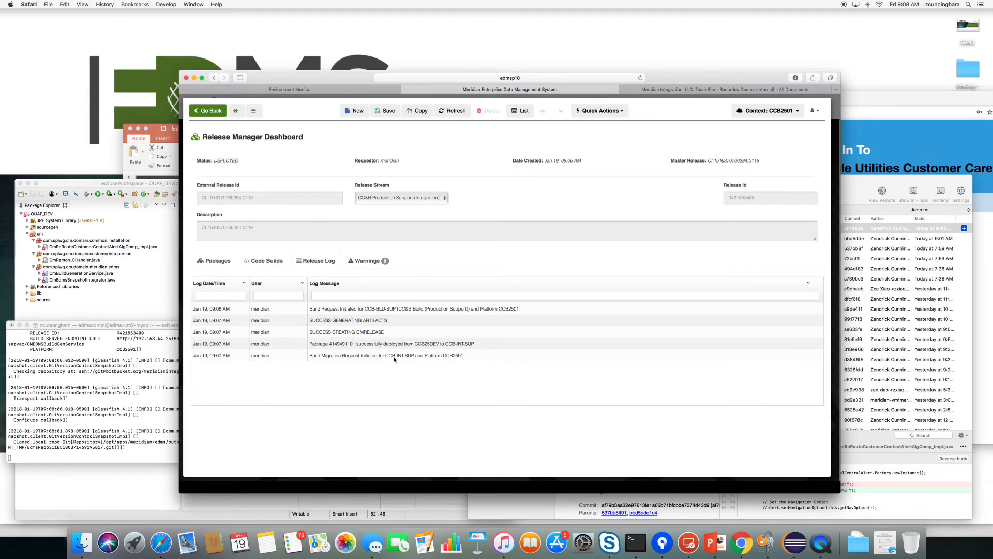
click(235, 111)
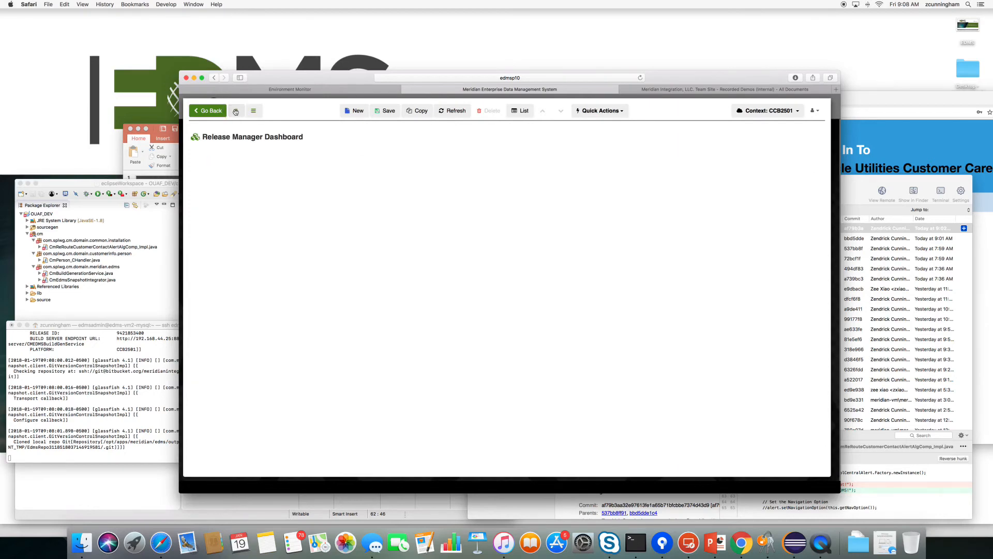
Review CCB-SUP-INT's build environment settings, leaving the release stream at CC&B Production Support (Integration).
click(462, 326)
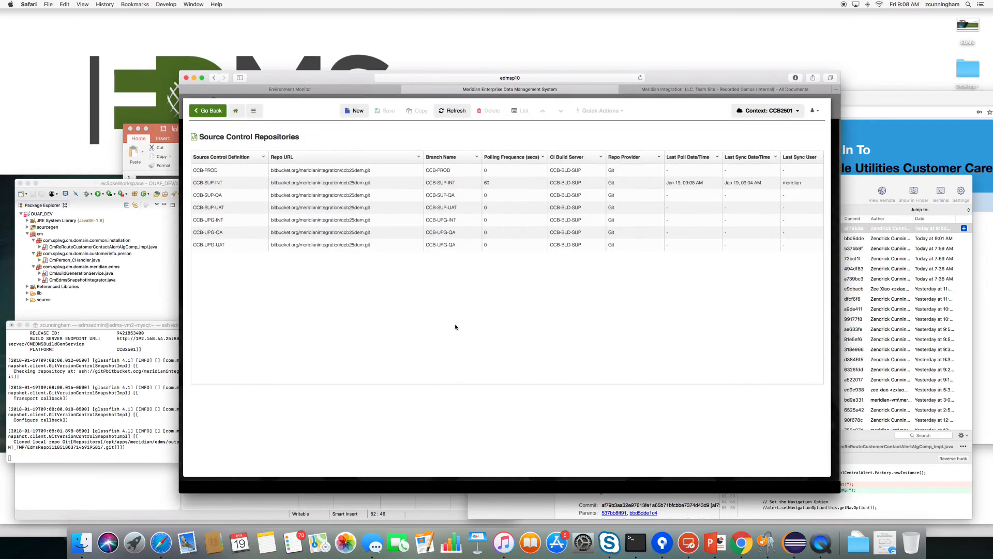
click(219, 185)
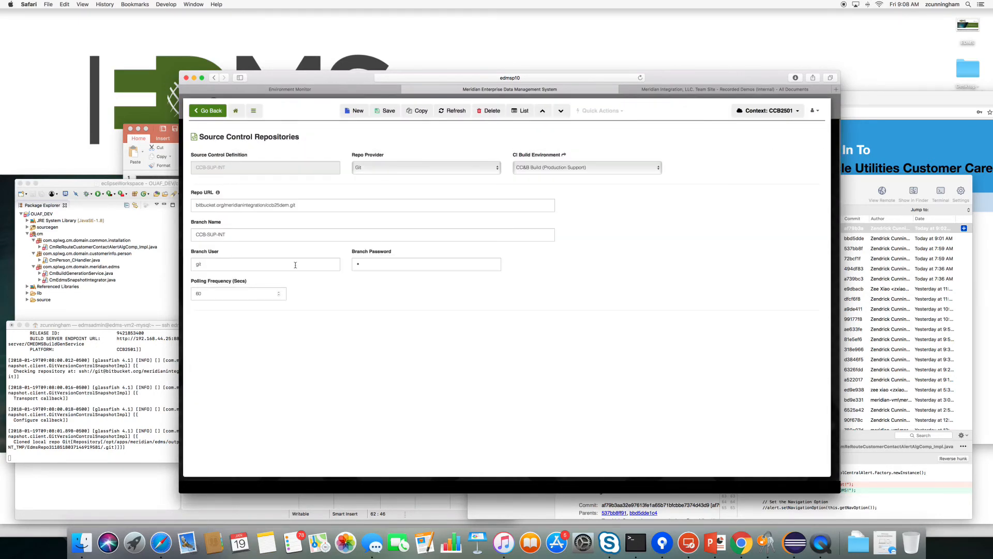
click(563, 154)
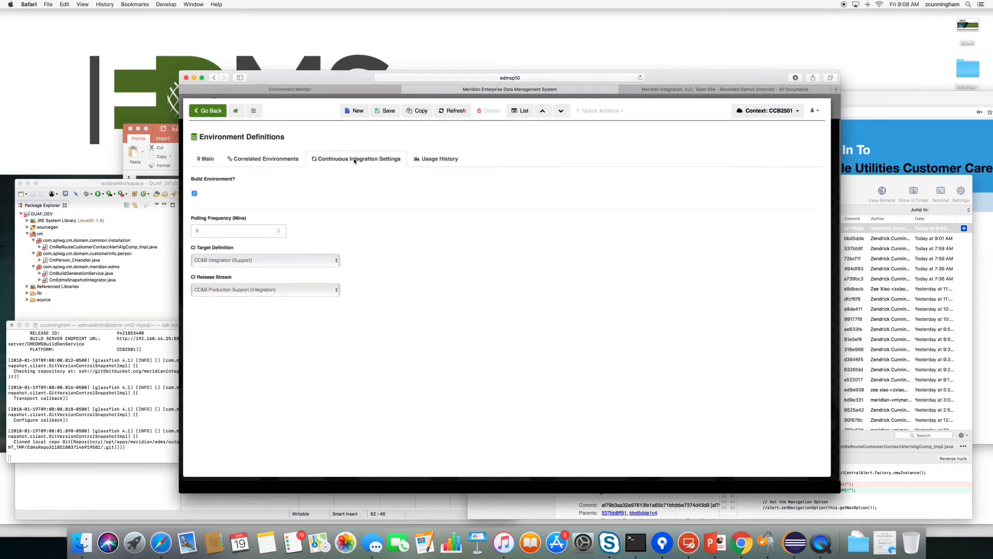
drag(192, 277, 233, 277)
click(249, 290)
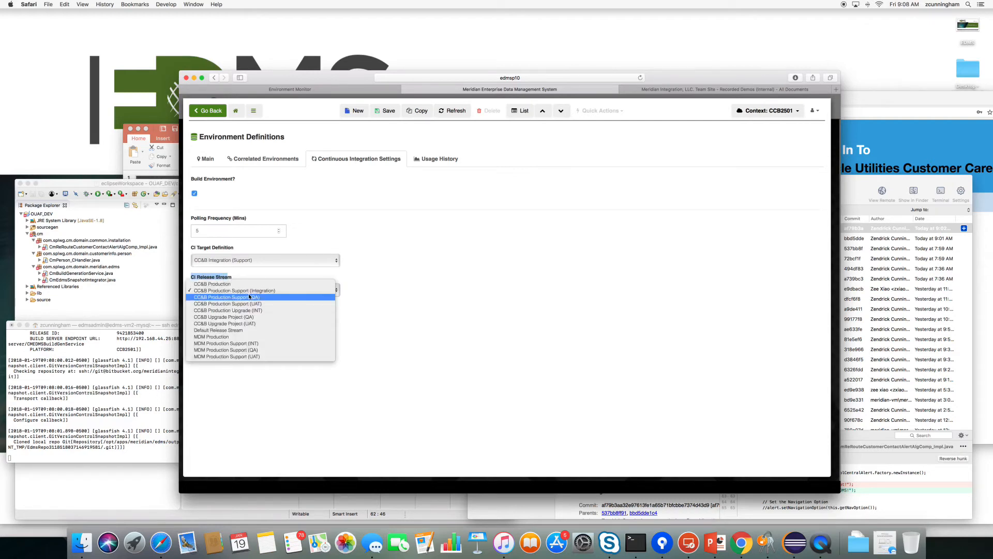
click(383, 281)
click(274, 276)
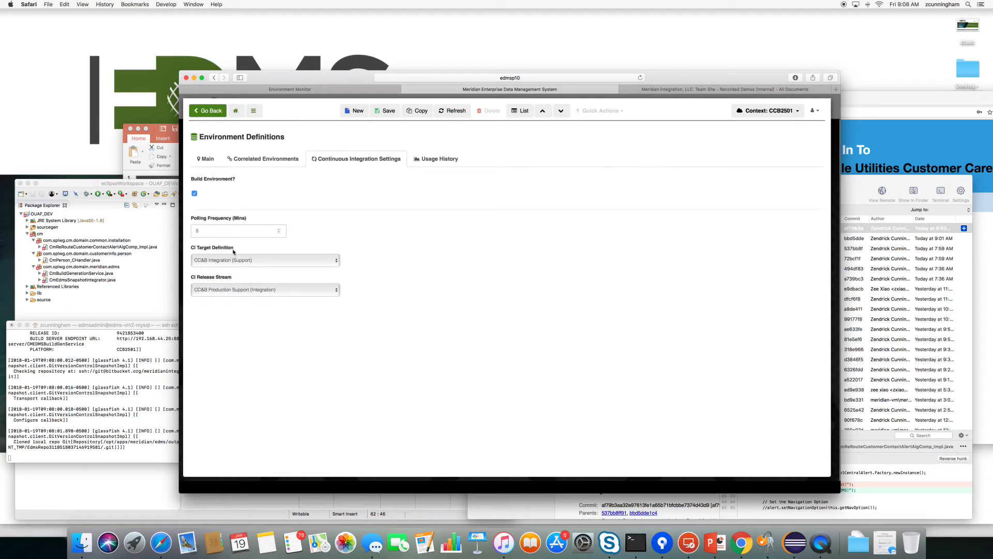
drag(233, 250, 189, 248)
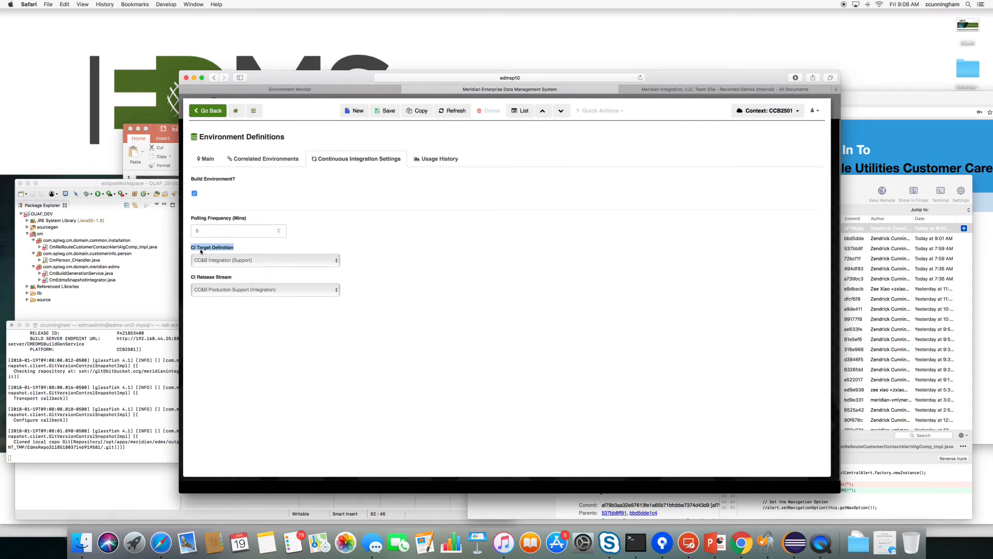
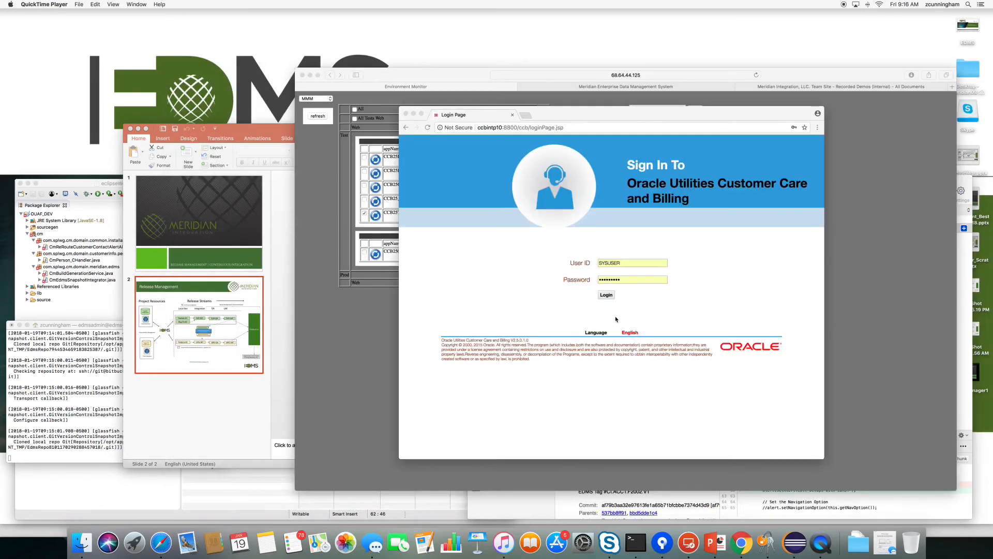
Sign in to CC&B, search Control Central by the customer's name, and open their account.
click(606, 298)
click(606, 296)
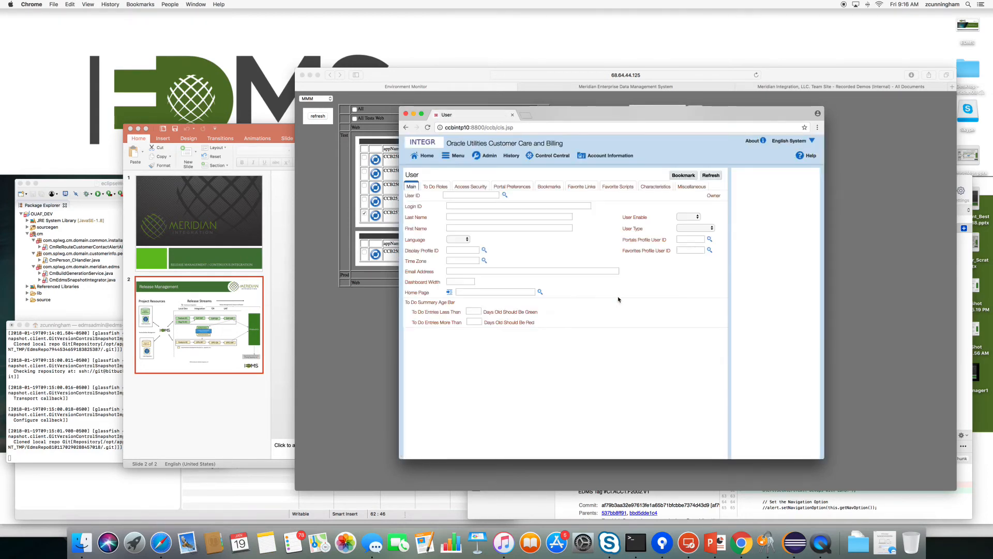
click(460, 157)
mouse_move(465, 178)
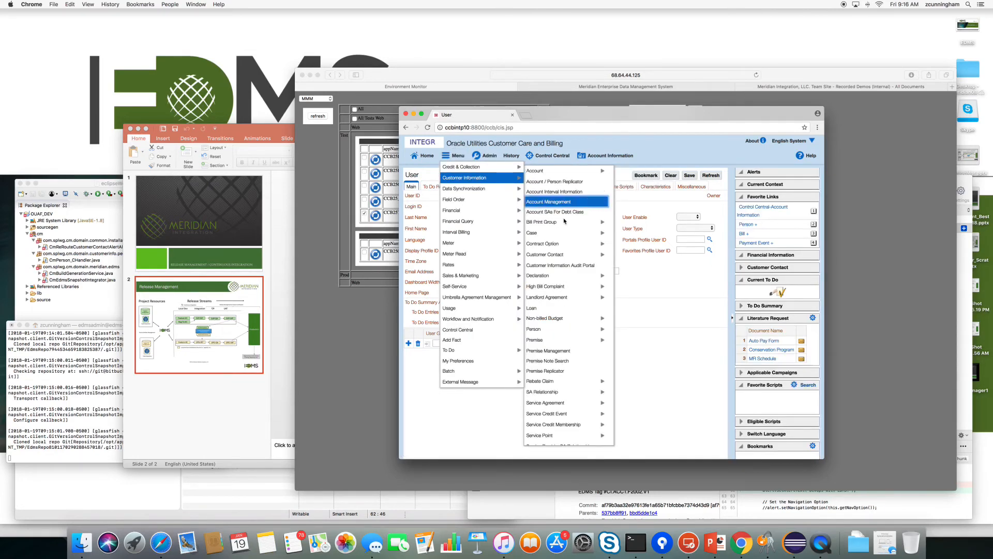
click(470, 332)
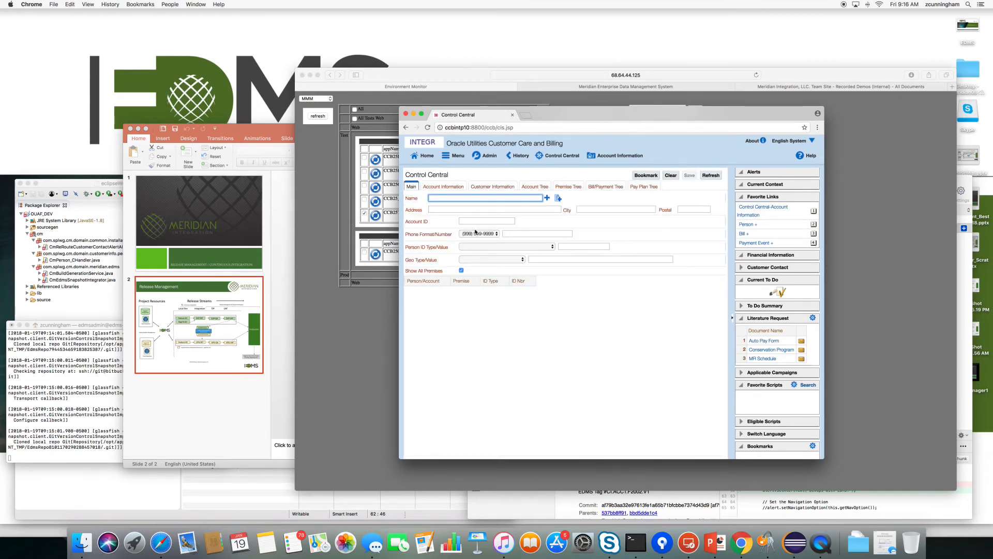
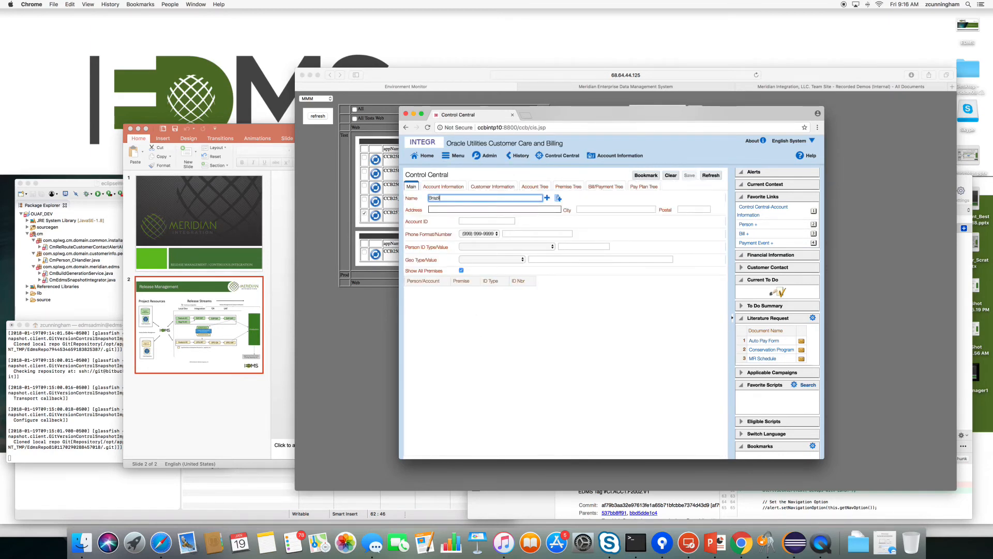
key(Return)
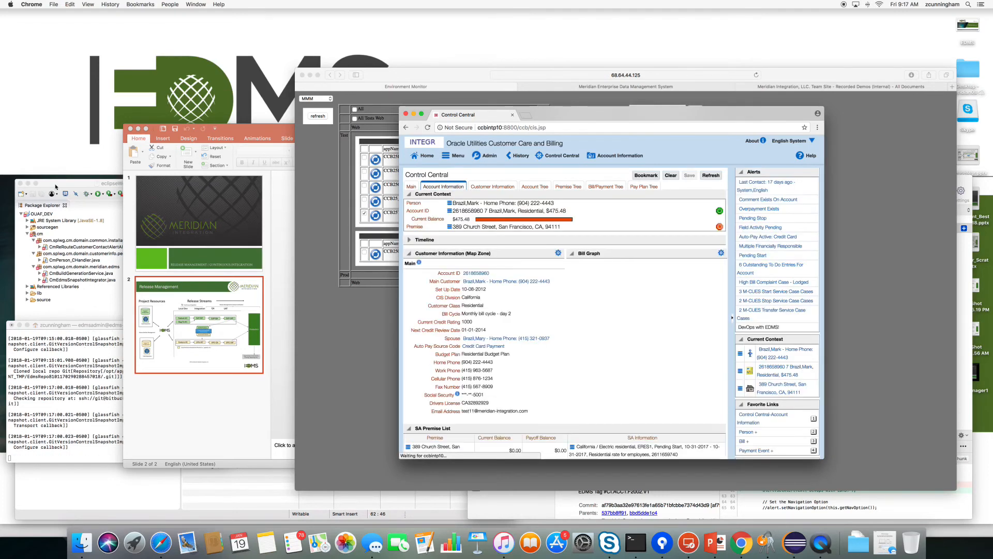
click(283, 495)
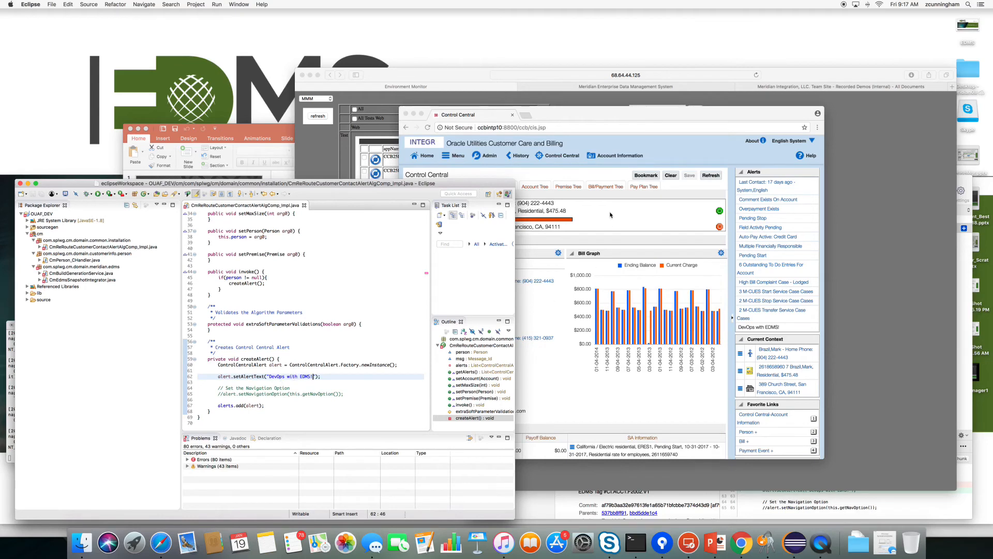
Check the createAlert() code in Eclipse, then return through Chrome to the EDMS release log.
click(611, 215)
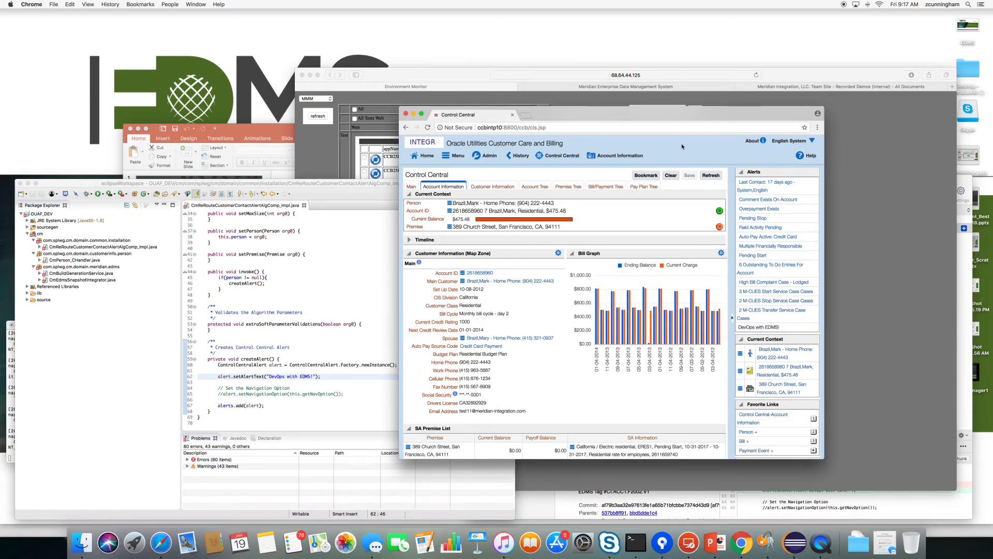
click(638, 90)
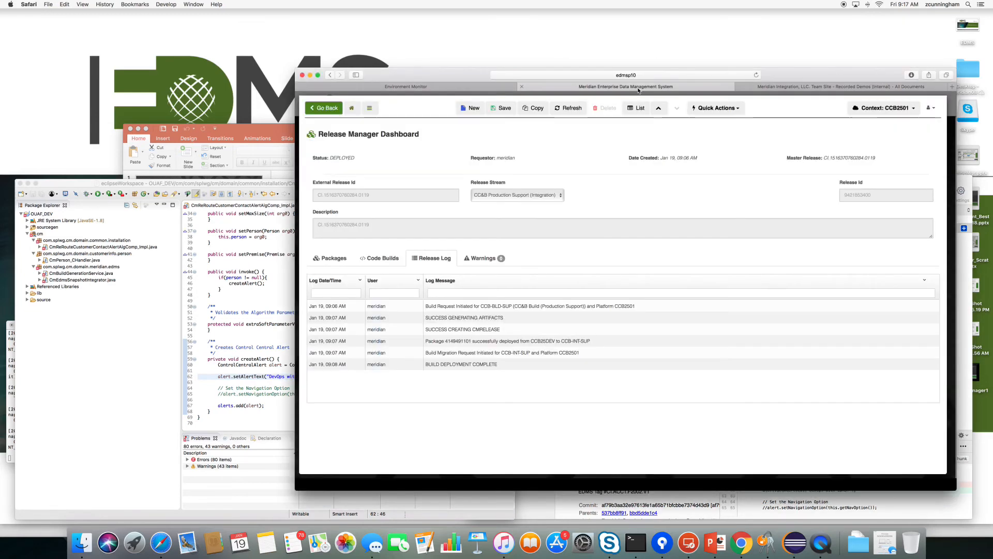
Verify package CI.ACCT.F2002.V1 from the release's Packages tab, then go home.
click(330, 258)
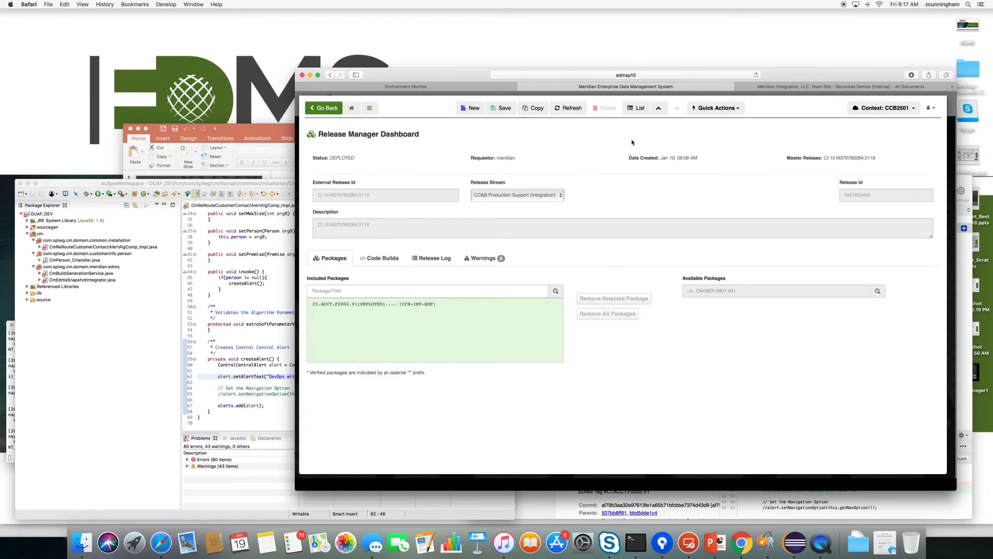
click(729, 108)
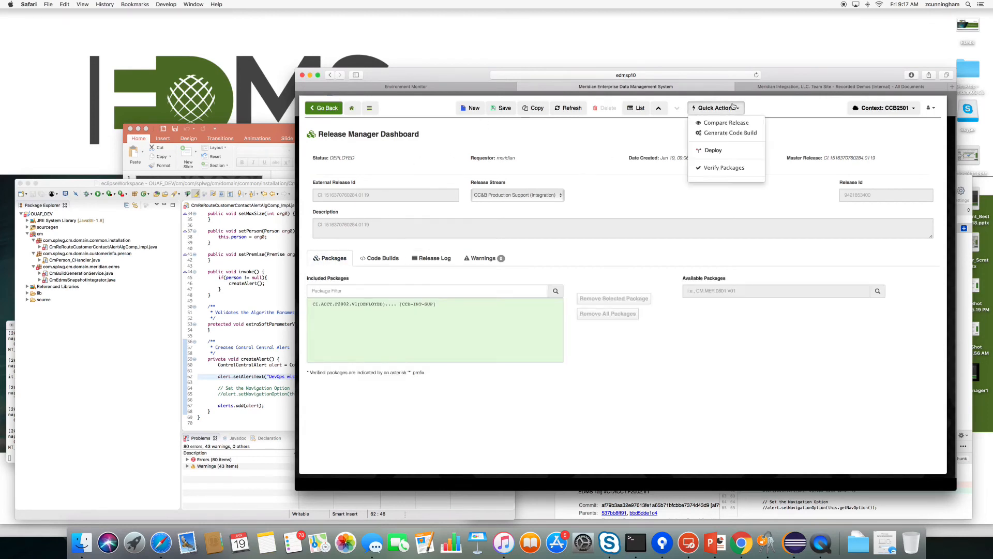
click(714, 169)
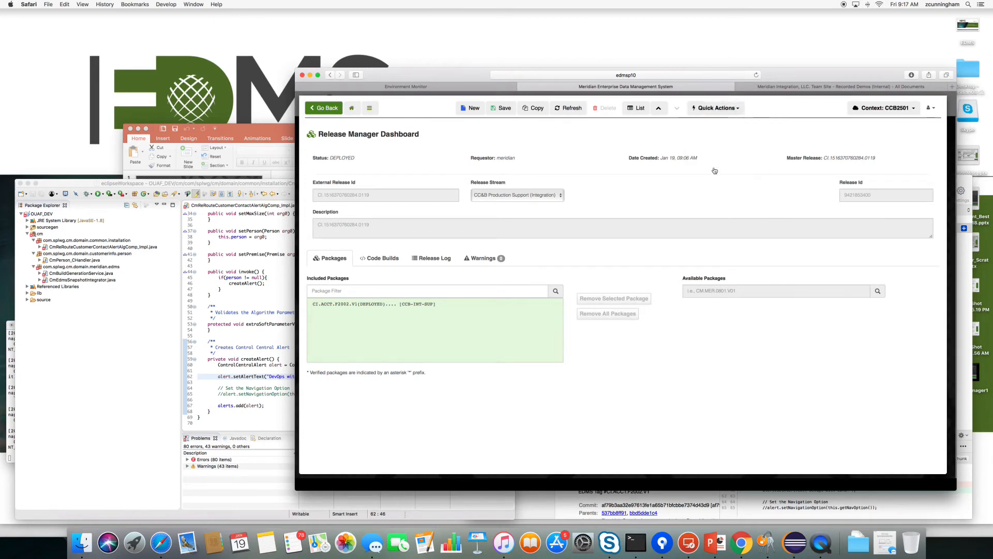
click(319, 192)
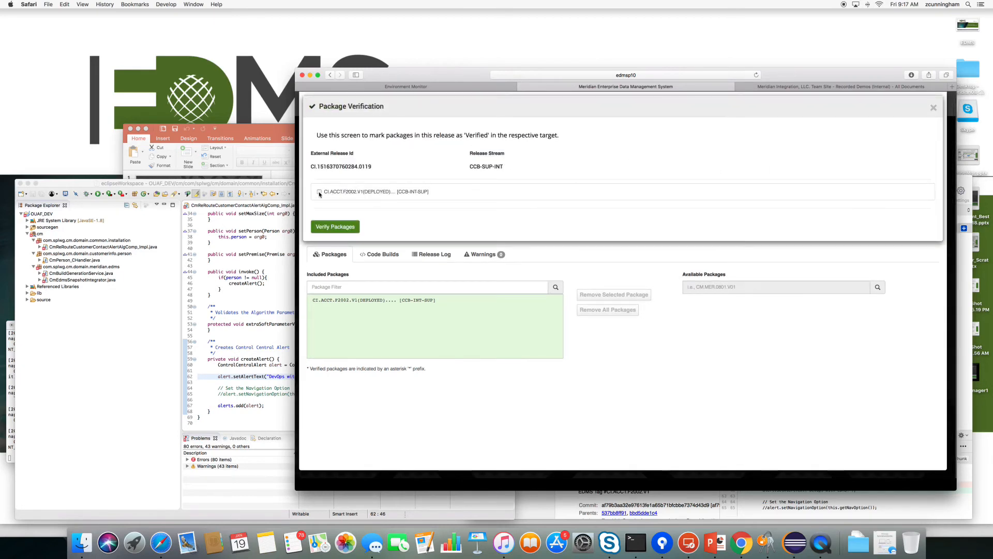
click(345, 228)
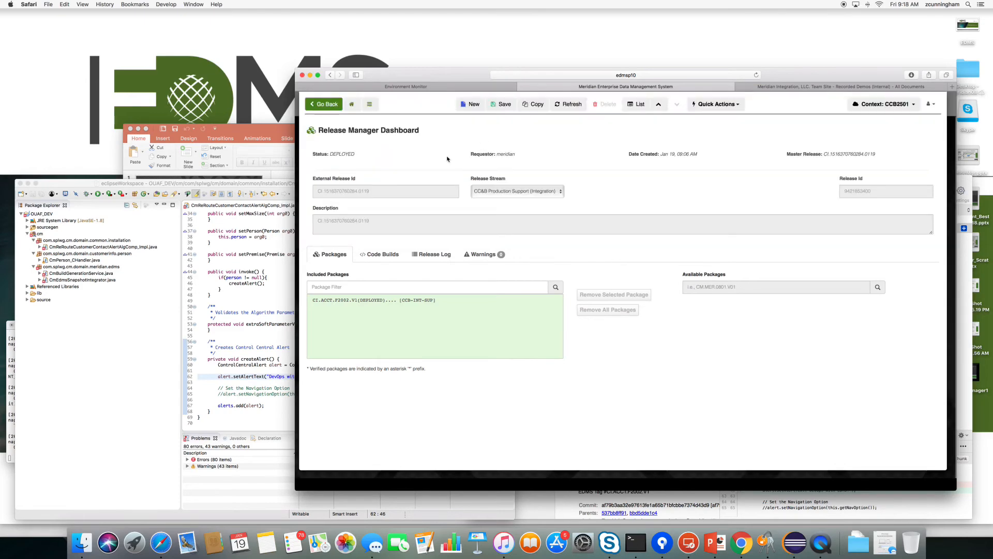
click(353, 107)
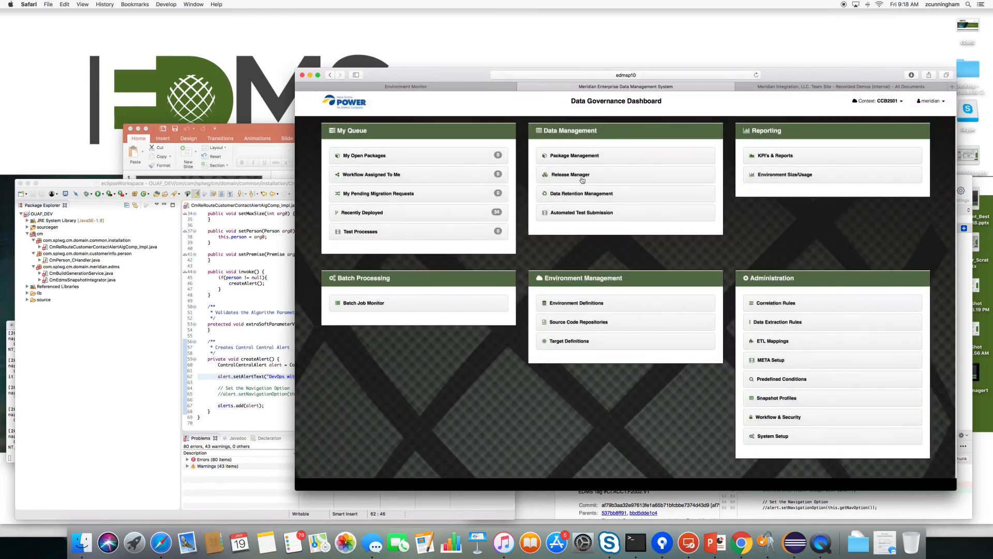
In Release Manager, review CCB-SUP-INT's stream settings and its release stream flow diagram.
click(574, 179)
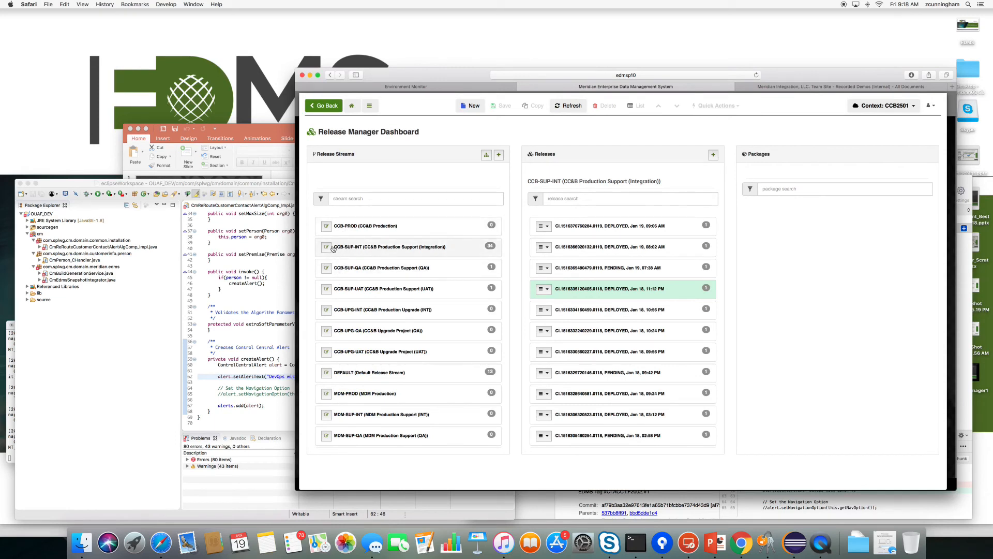
click(327, 247)
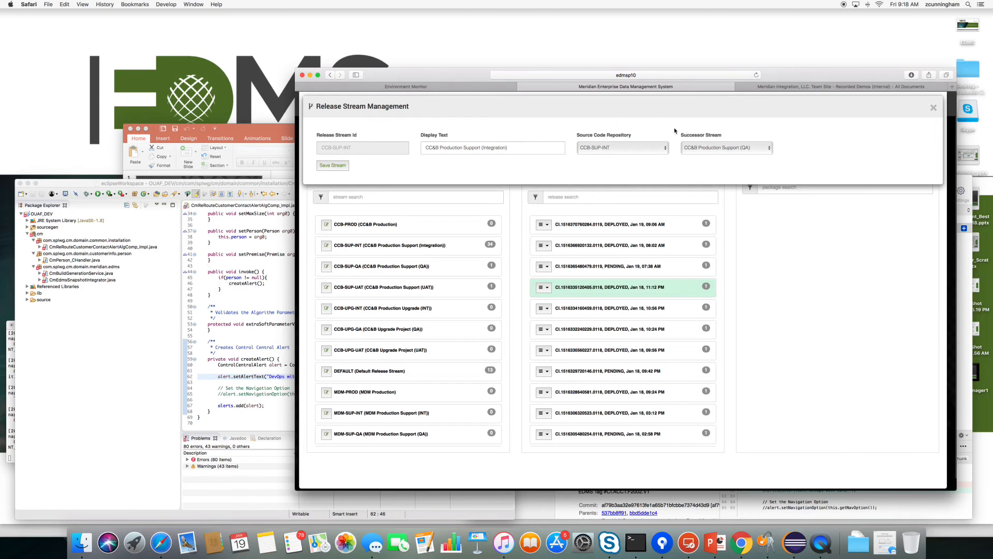
click(933, 107)
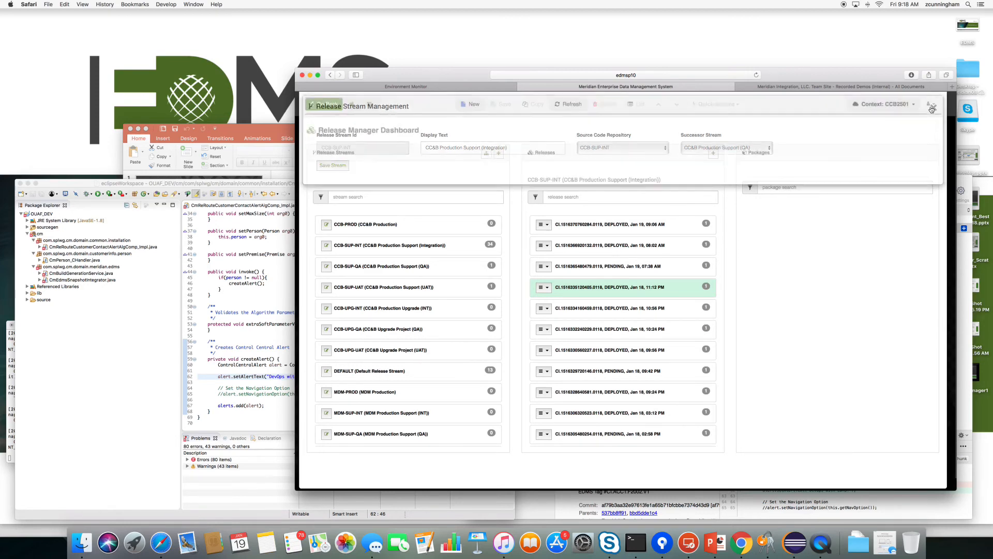
click(488, 154)
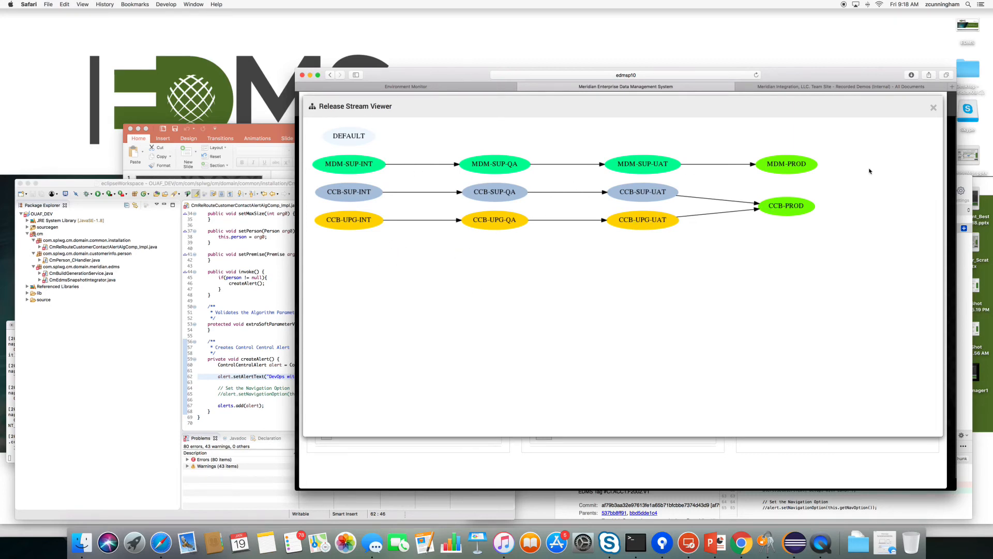
click(933, 108)
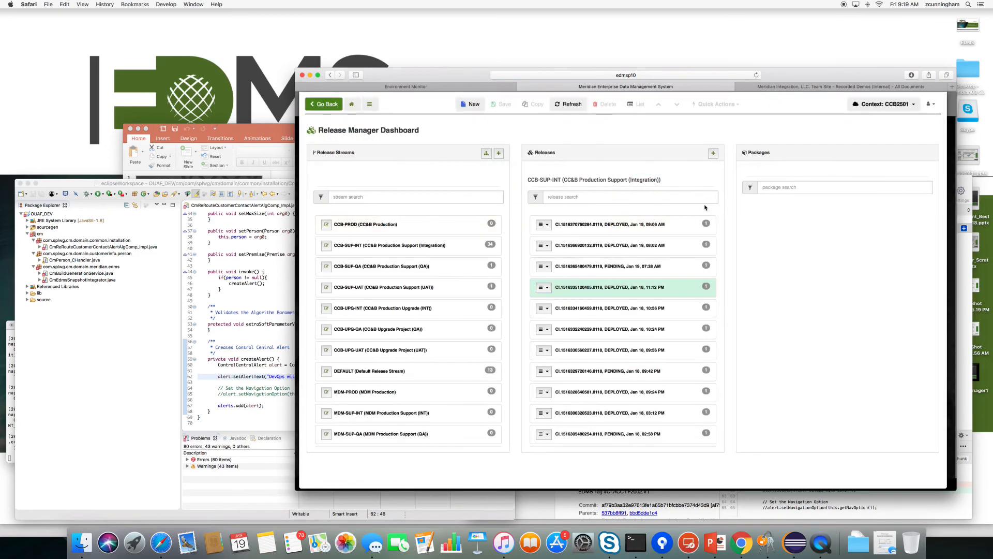
Duplicate release CI.1516370760284.0119, submitting the master release id for SUP.QA.CI.929288.
click(555, 226)
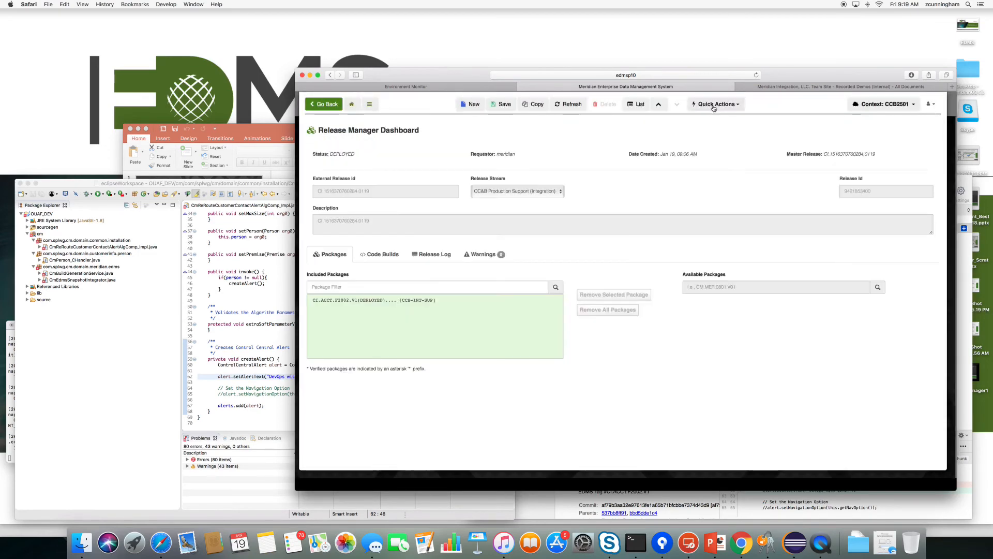
click(712, 108)
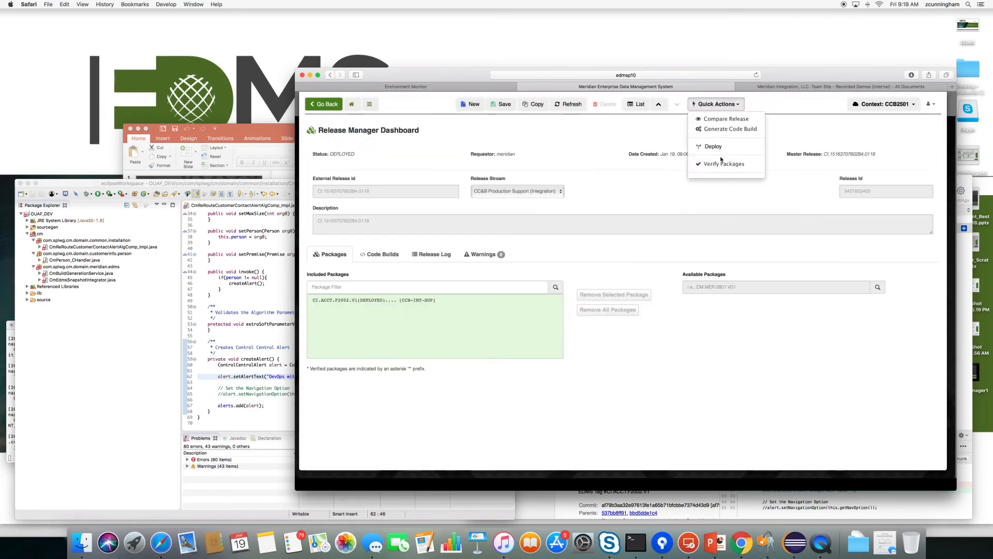
click(623, 149)
click(716, 105)
click(715, 105)
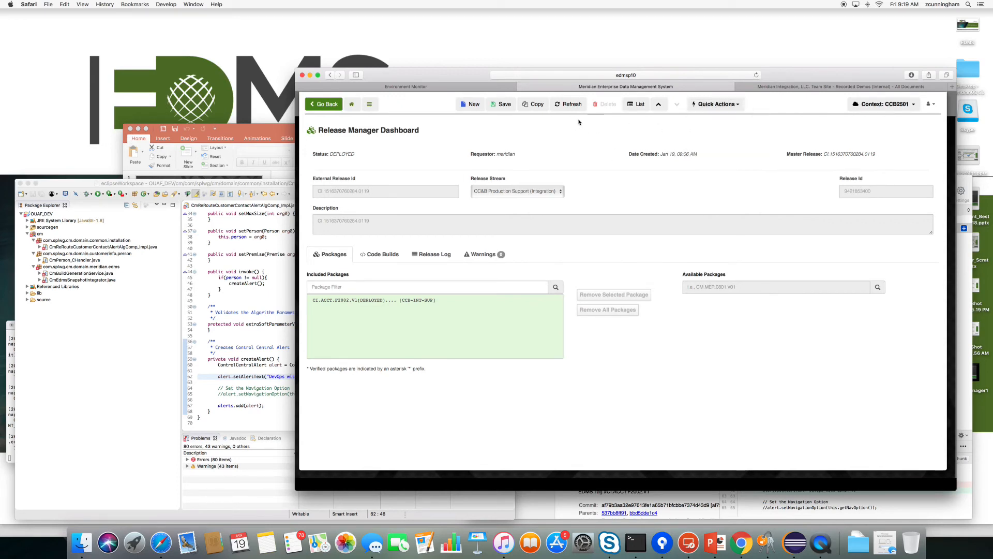
click(536, 105)
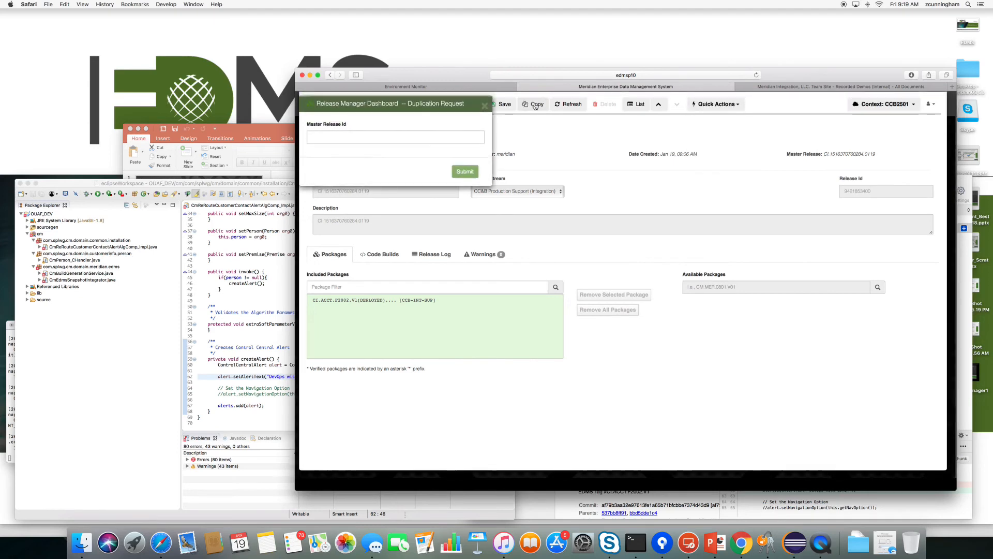
click(345, 138)
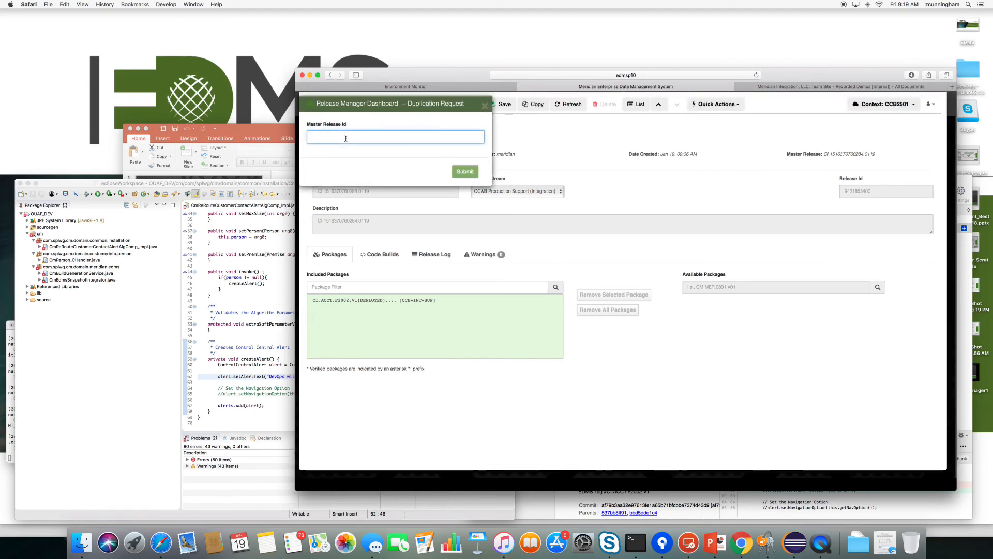
text(SUP.QA.CI.)
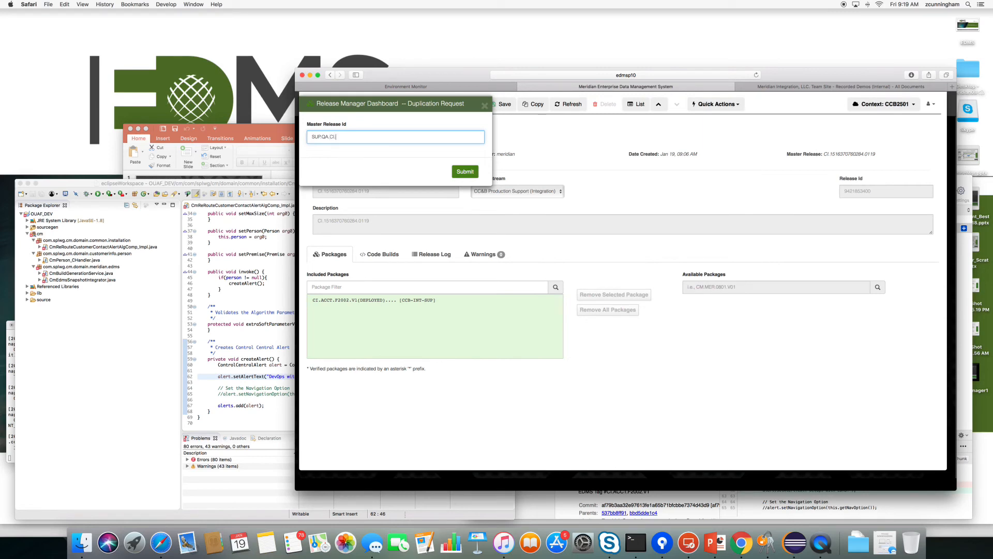
text(29288)
click(465, 172)
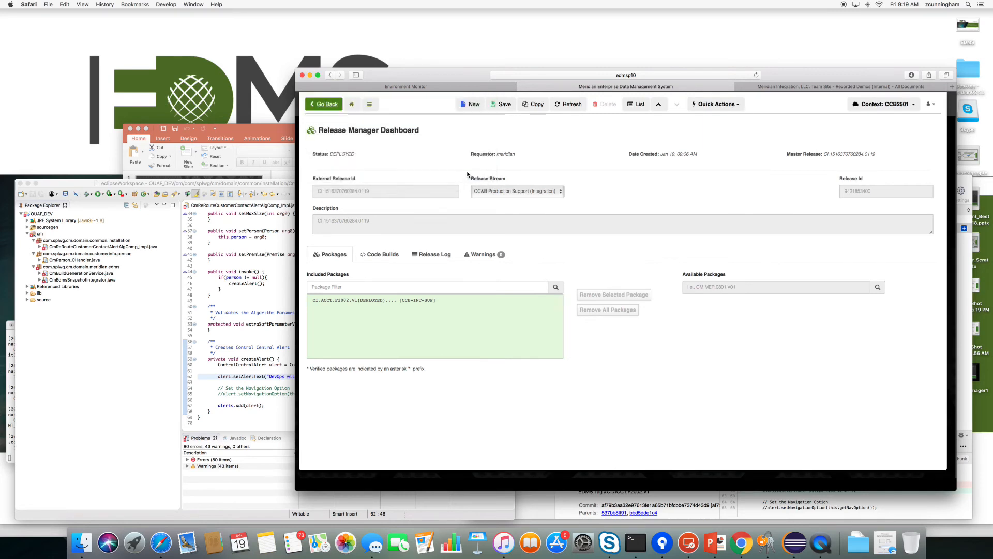
Assign the new release to the CC&B Production Support (QA) stream and bring up its Deploy form.
click(559, 191)
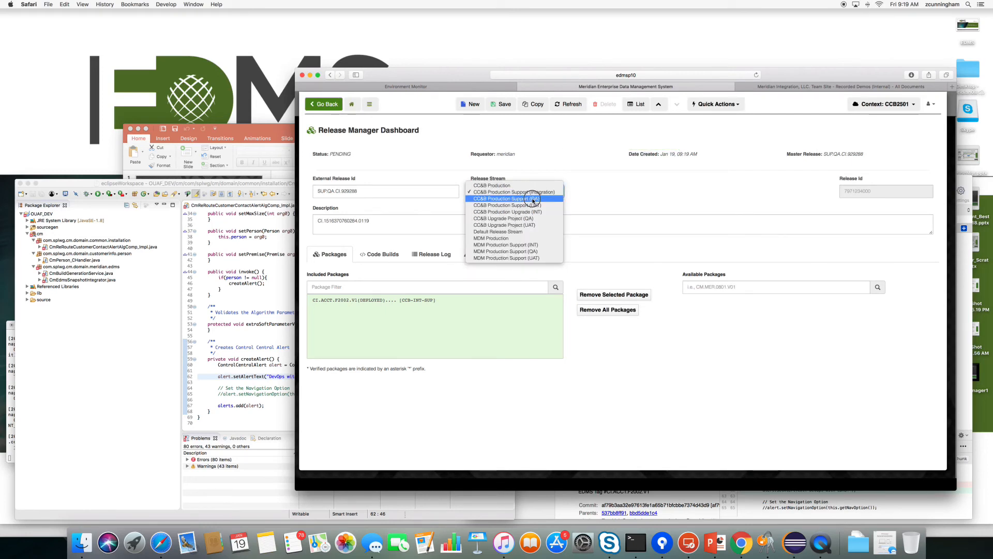
click(533, 198)
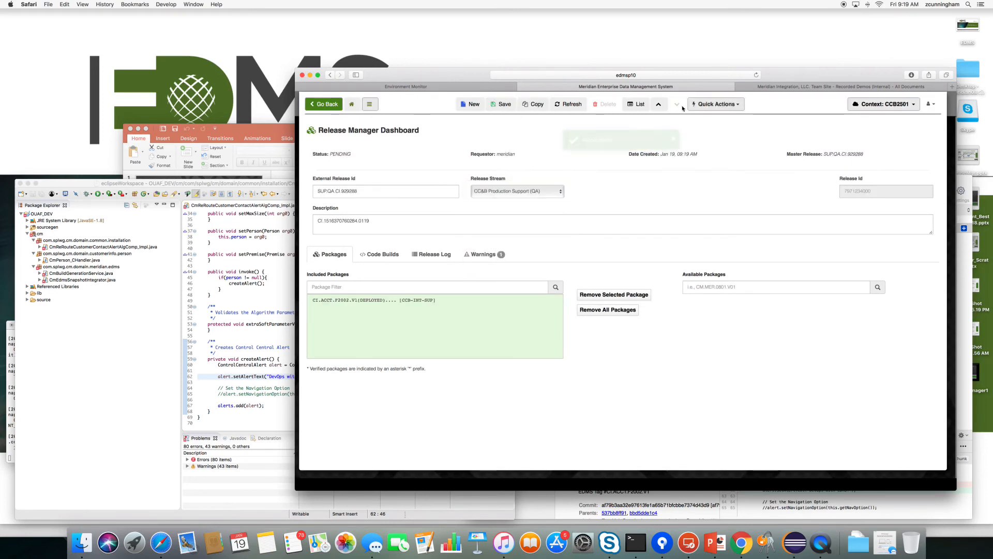
click(718, 105)
click(705, 148)
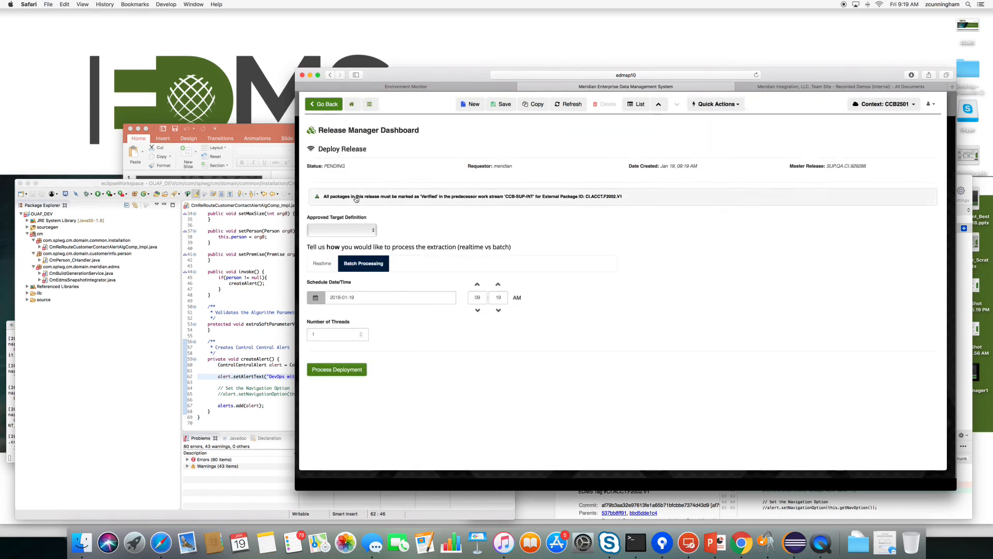
Resave the release under CC&B Production Support (QA) and retry its Deploy form.
click(322, 107)
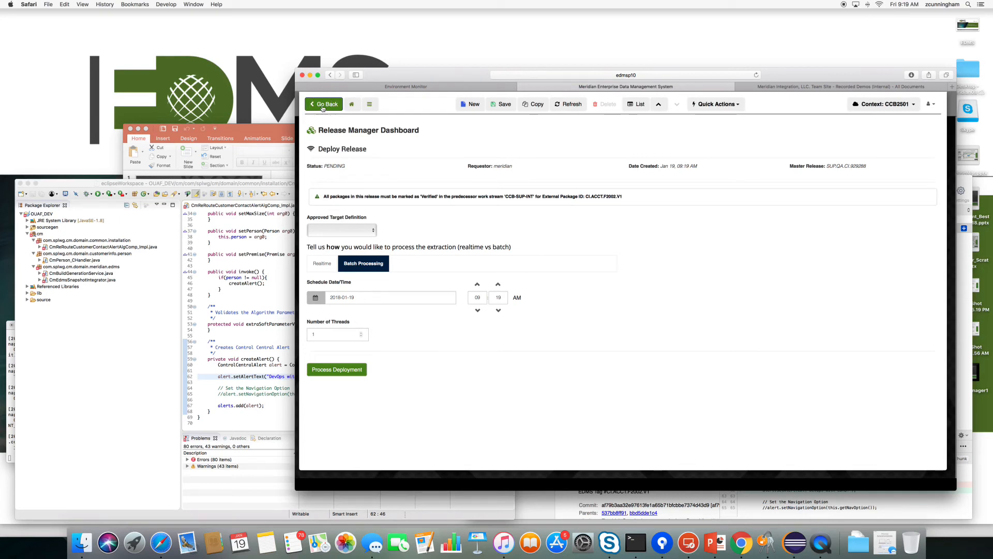
click(535, 190)
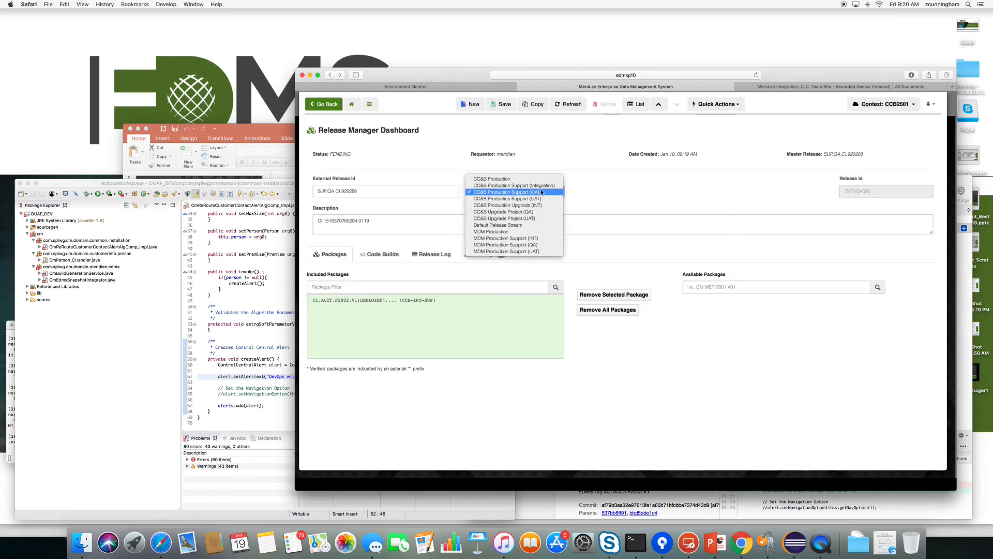
click(544, 192)
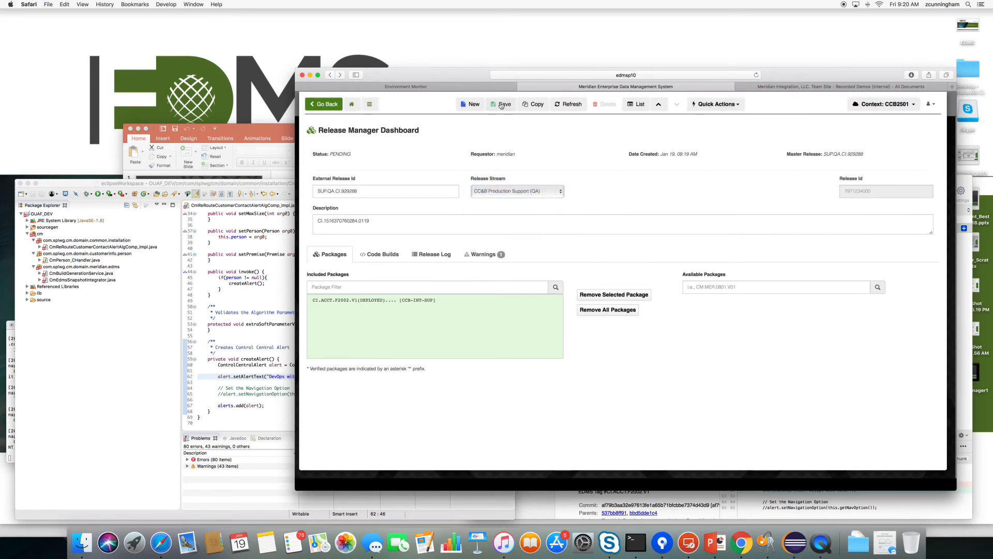
click(706, 105)
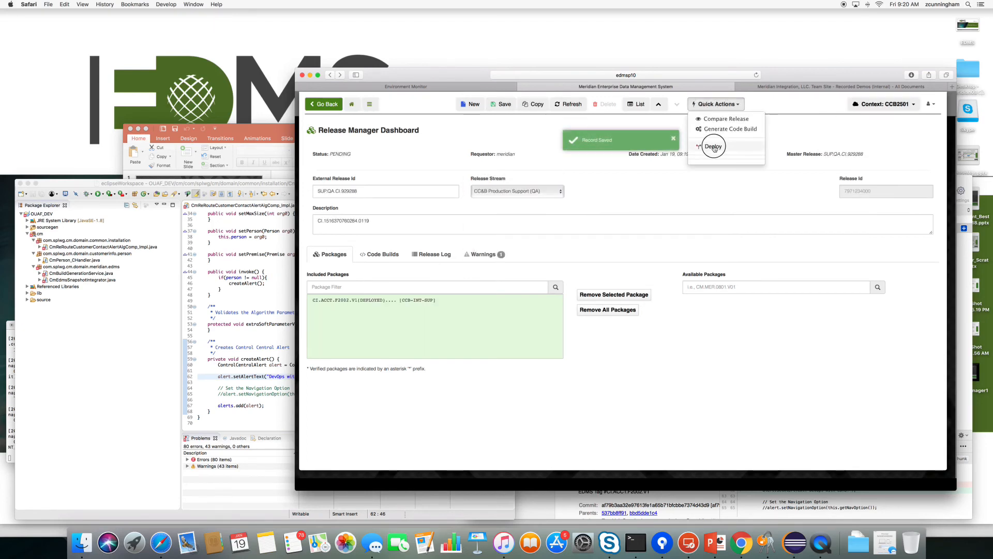
click(714, 147)
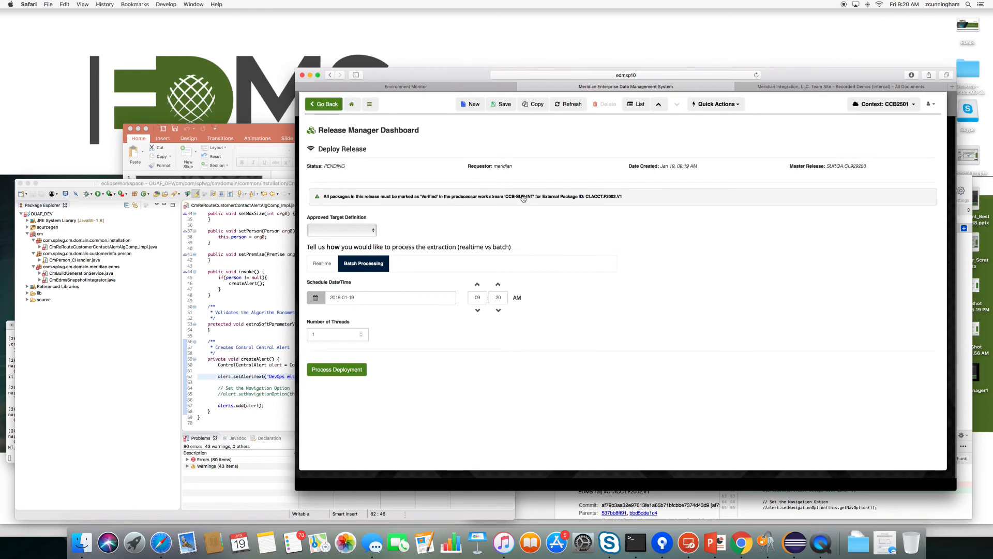
Read the warning that CI.ACCT.F2002.V1 must be verified first, then return to the packages.
click(324, 109)
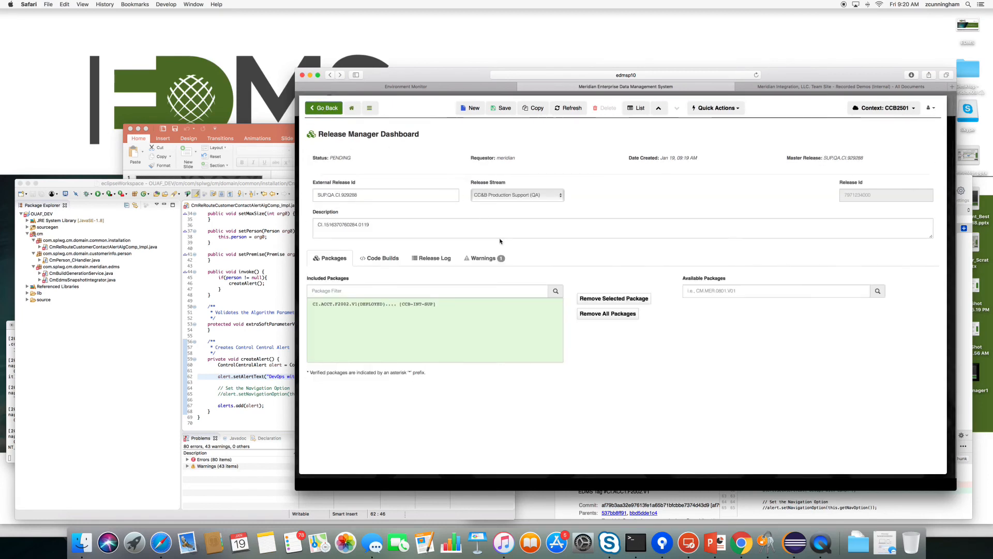
click(482, 261)
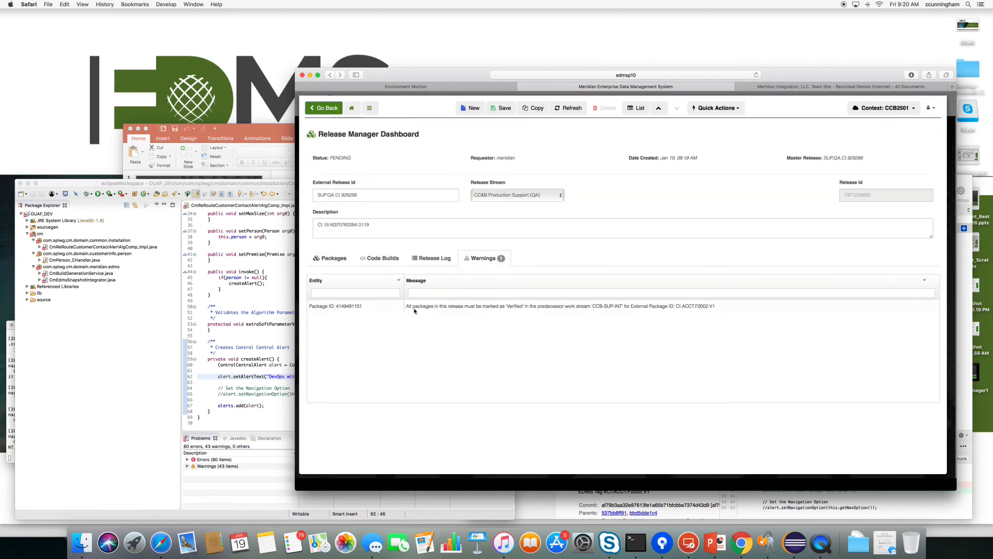
click(335, 260)
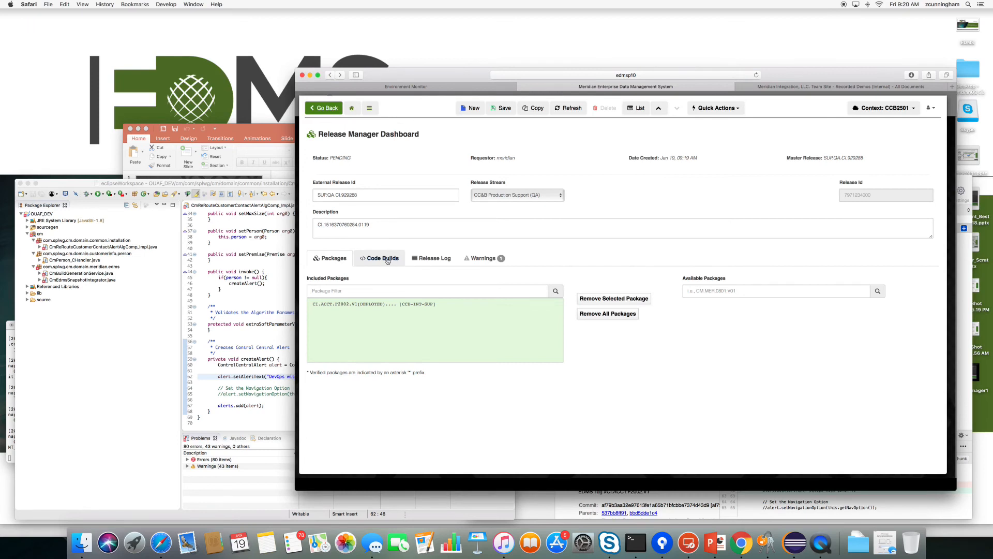
Verify CI.ACCT.F2002.V1 in the deployed integration release and confirm its release log entry.
click(327, 110)
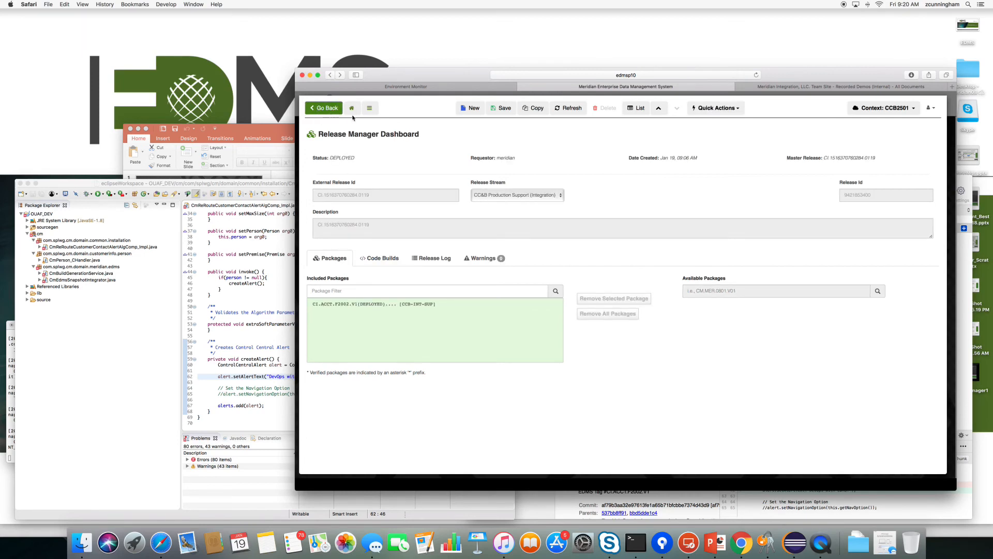
click(722, 105)
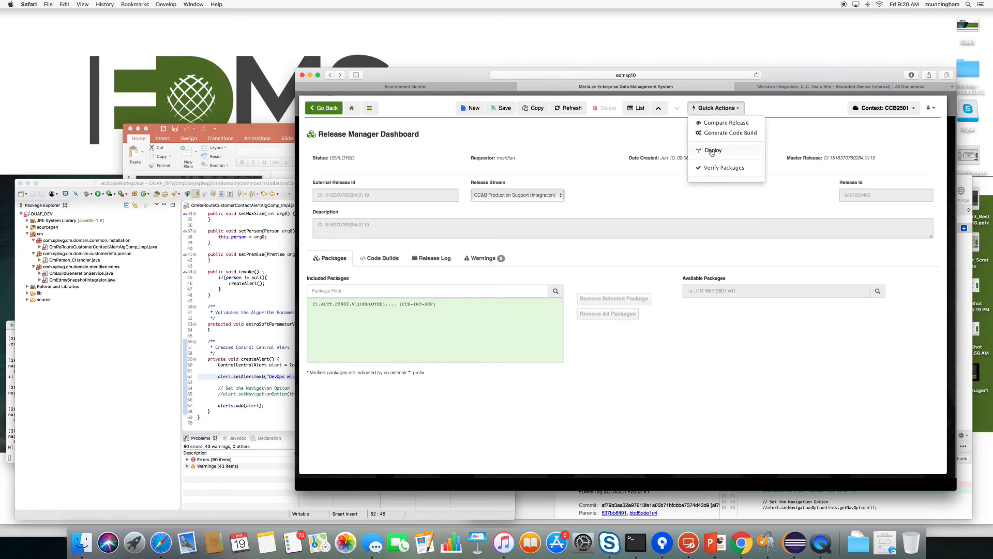
click(715, 167)
click(319, 192)
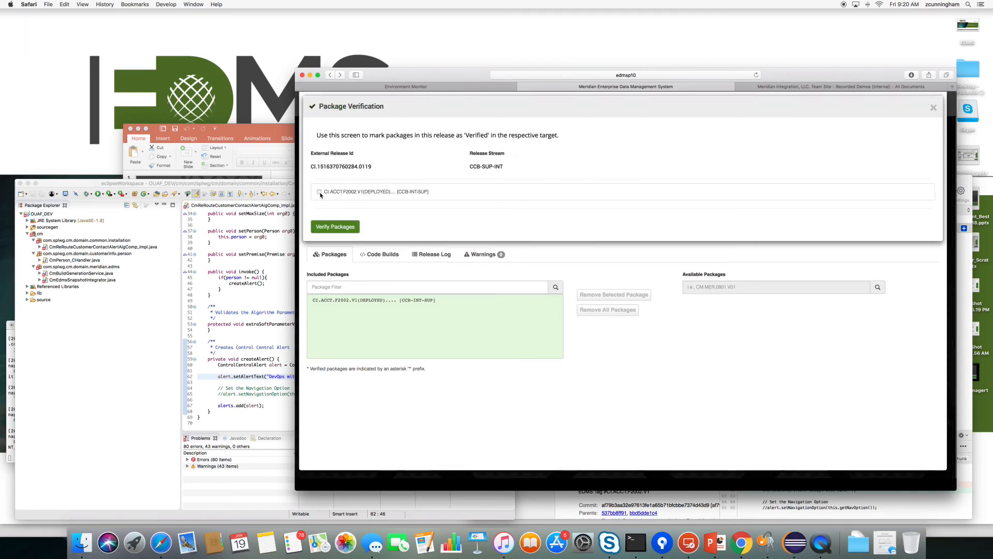
click(333, 226)
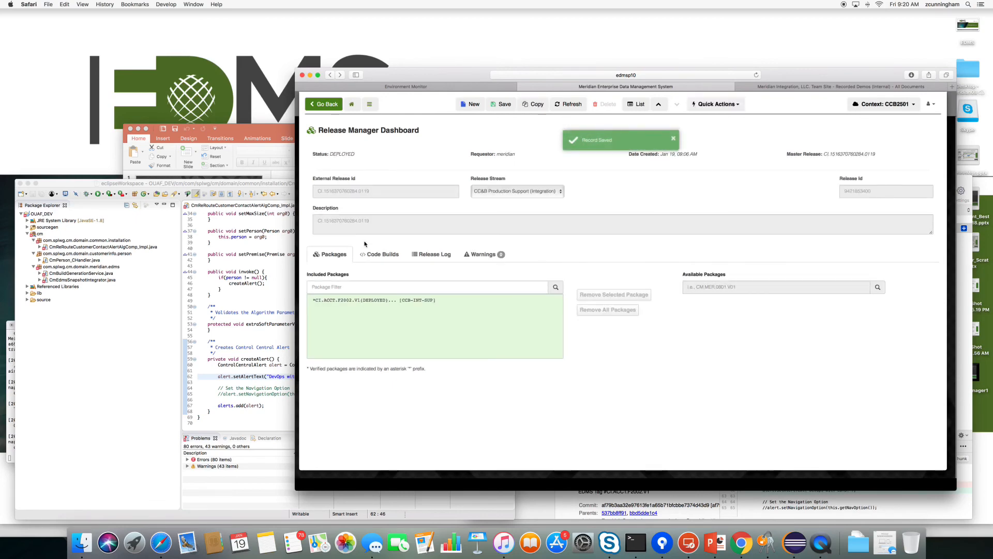
click(432, 254)
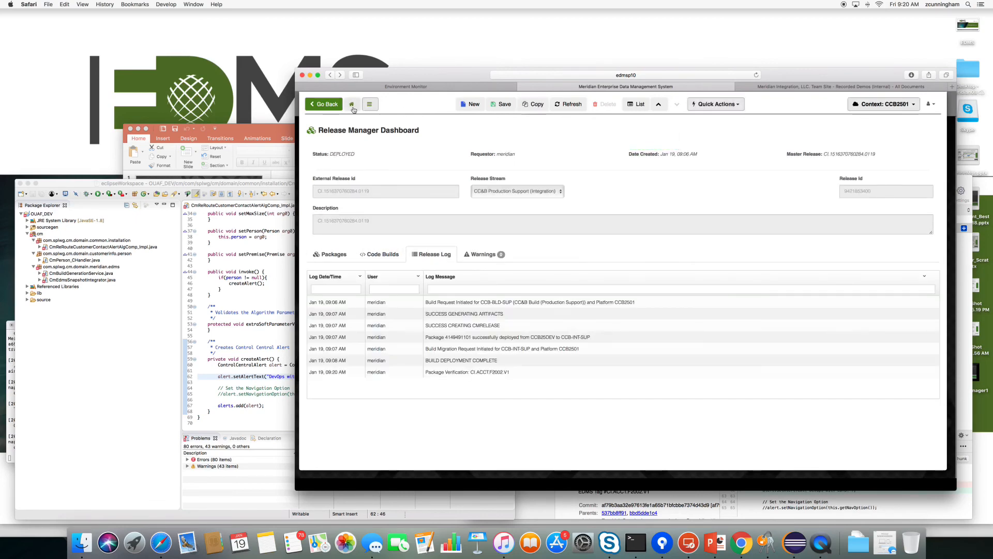
click(354, 107)
Recheck SUP.QA.CI.929288's warnings and packages in the CCB-SUP-QA stream.
click(572, 175)
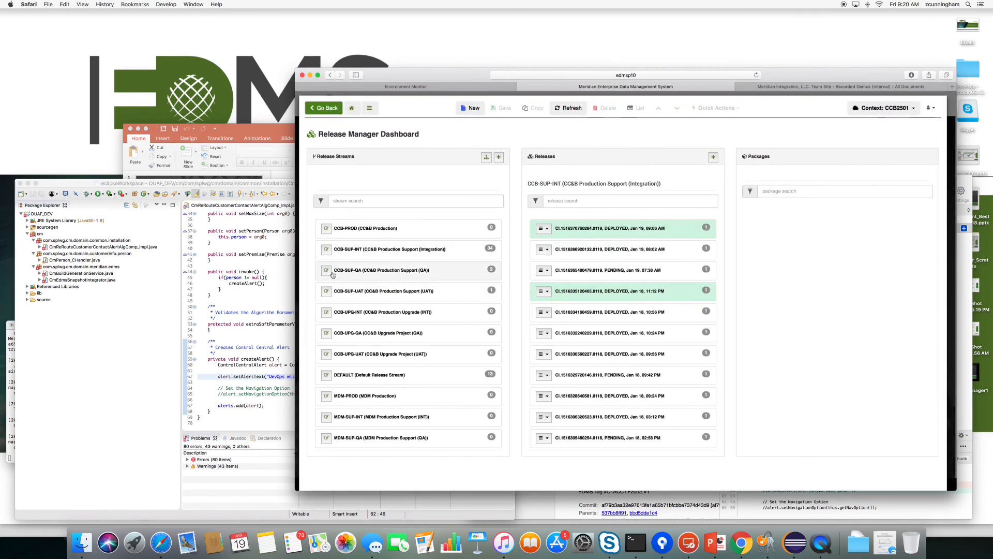
click(332, 275)
click(544, 224)
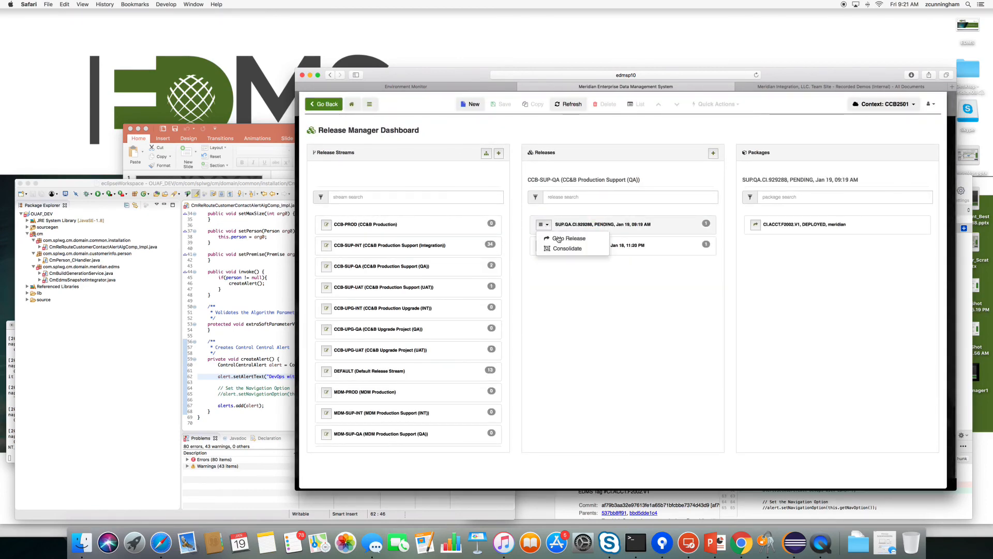
click(560, 240)
click(476, 259)
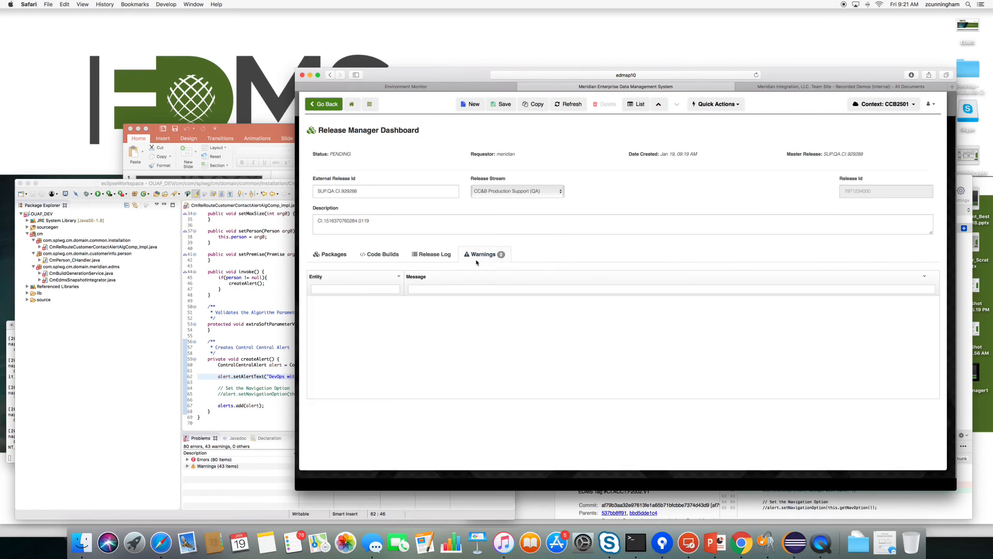
click(331, 254)
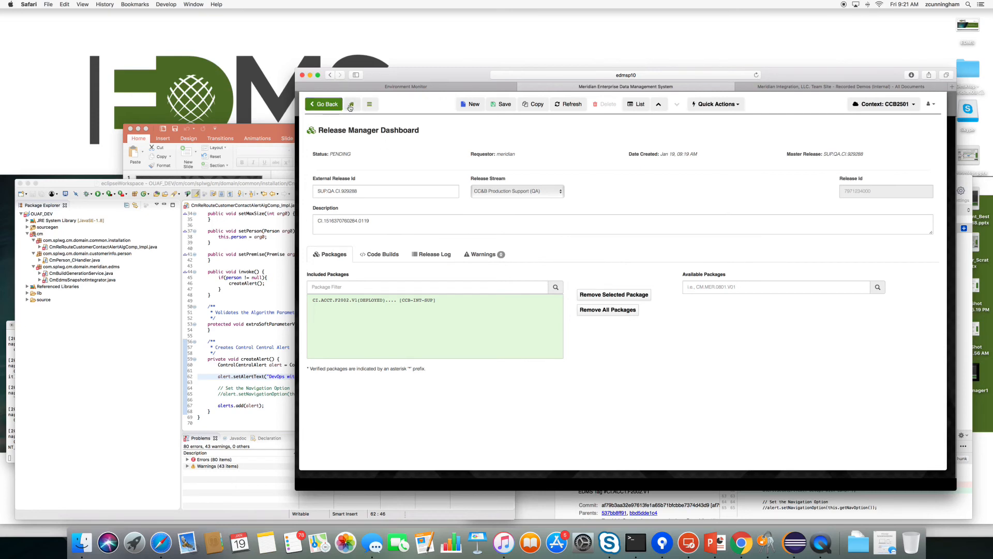
click(334, 106)
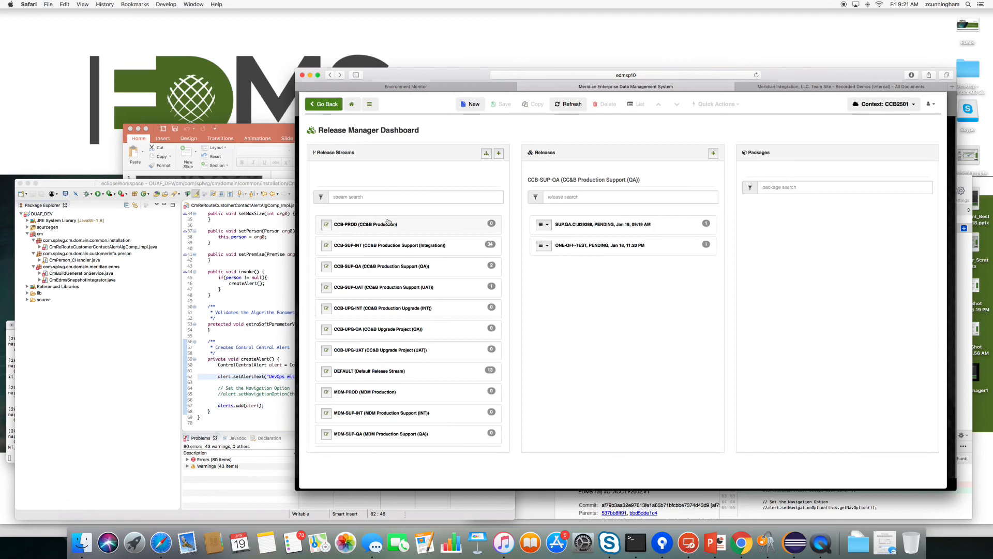
Open deployed release CI.1516370760284.0119's details from the CCB-SUP-INT stream.
click(363, 246)
click(549, 227)
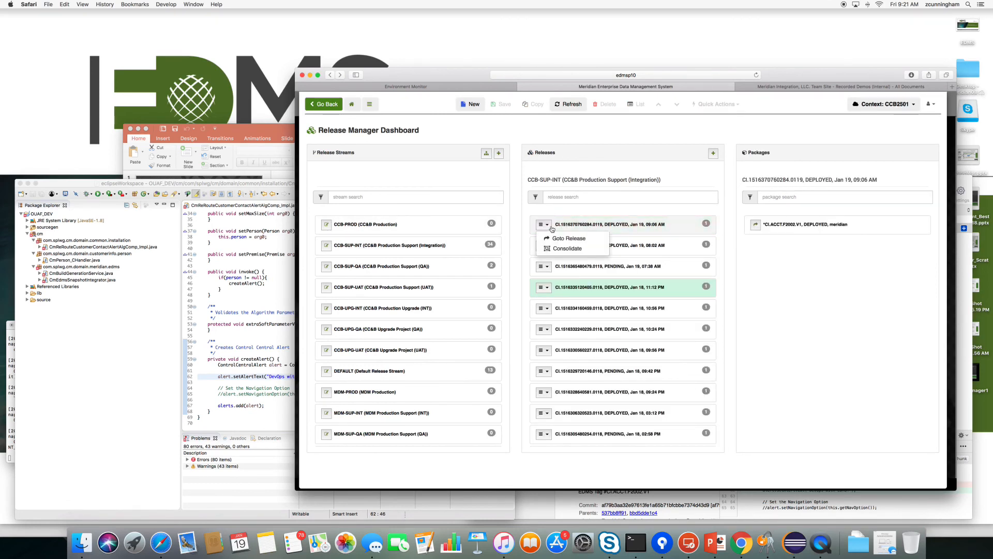
click(519, 446)
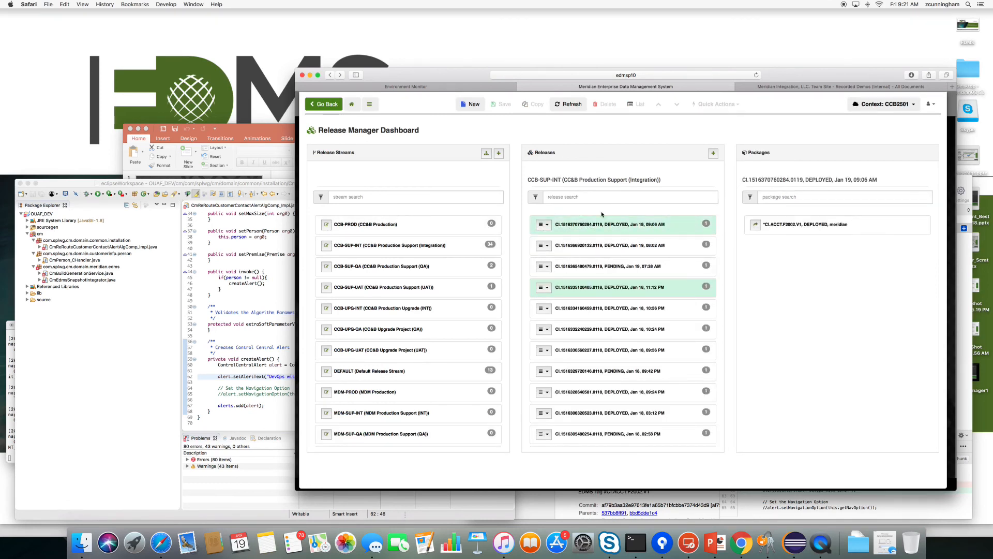
click(550, 226)
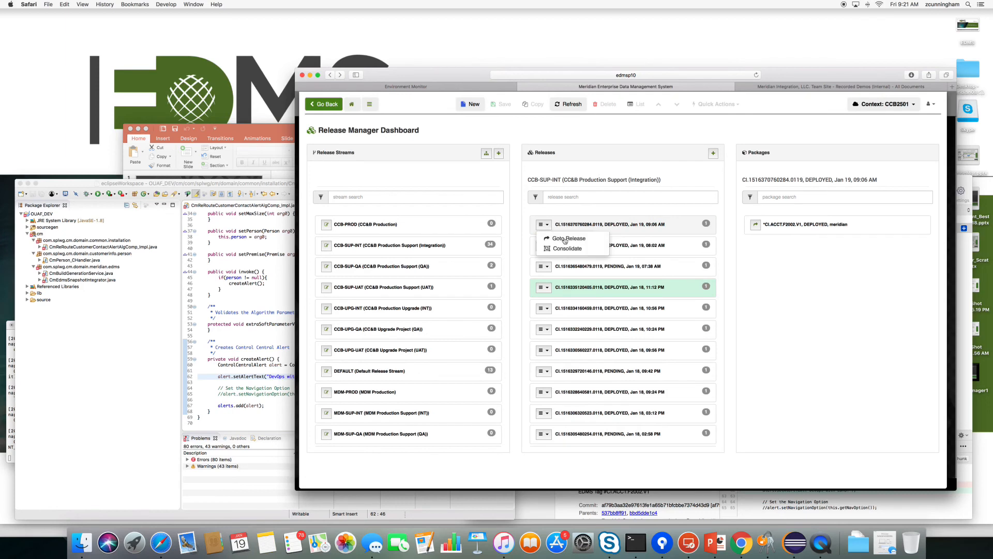
click(564, 239)
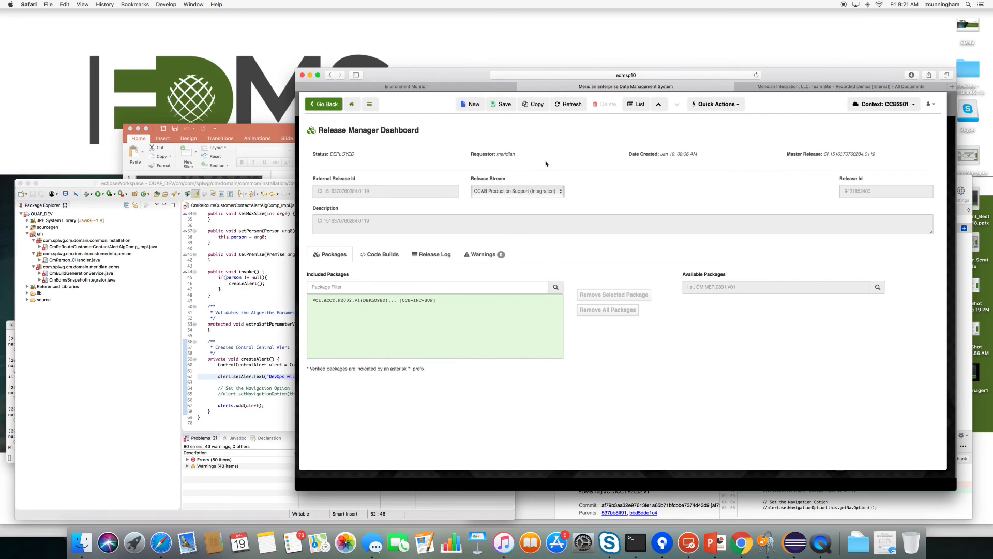
Confirm the 'DevOps with EDMS!' alert on the CC&B account, then reopen EDMS's Release Manager Dashboard.
click(351, 105)
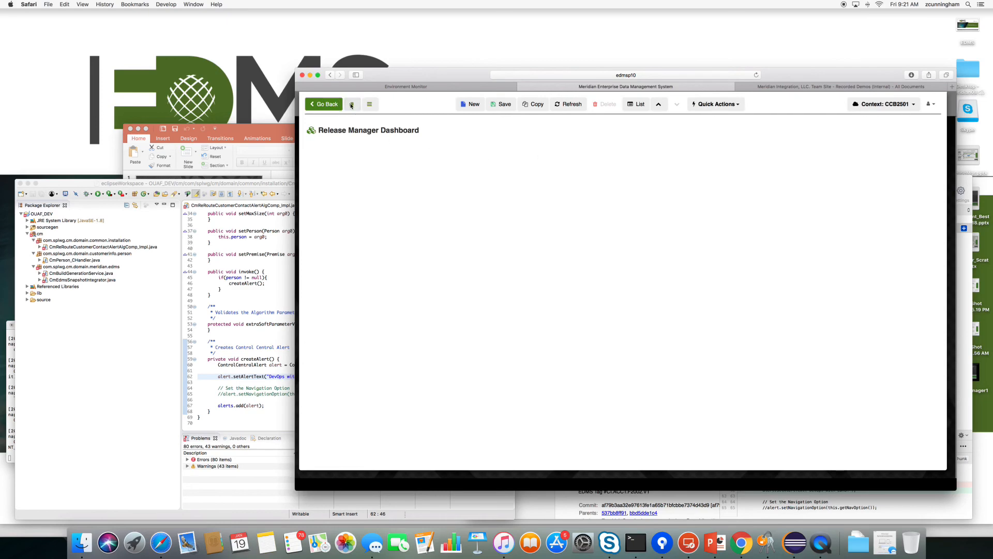
click(741, 540)
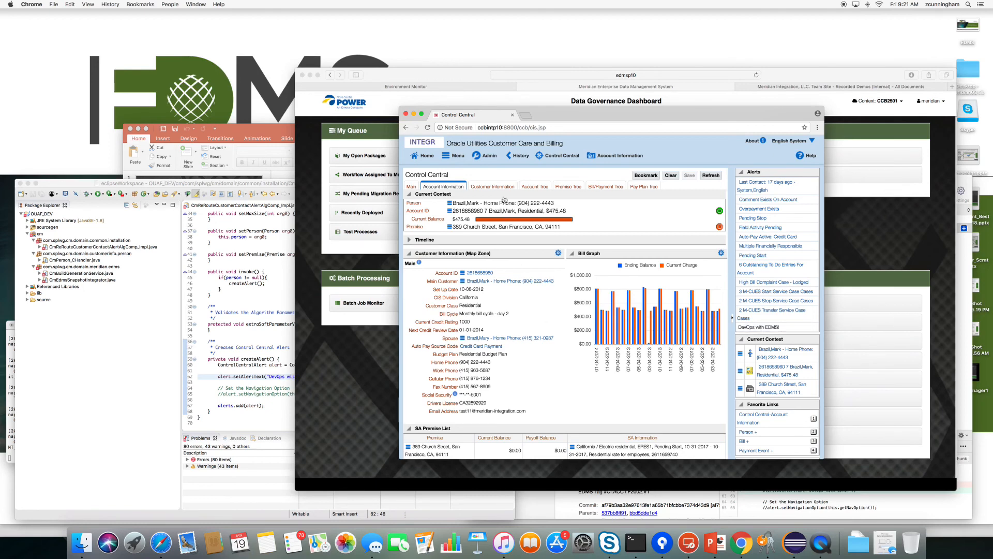
click(354, 382)
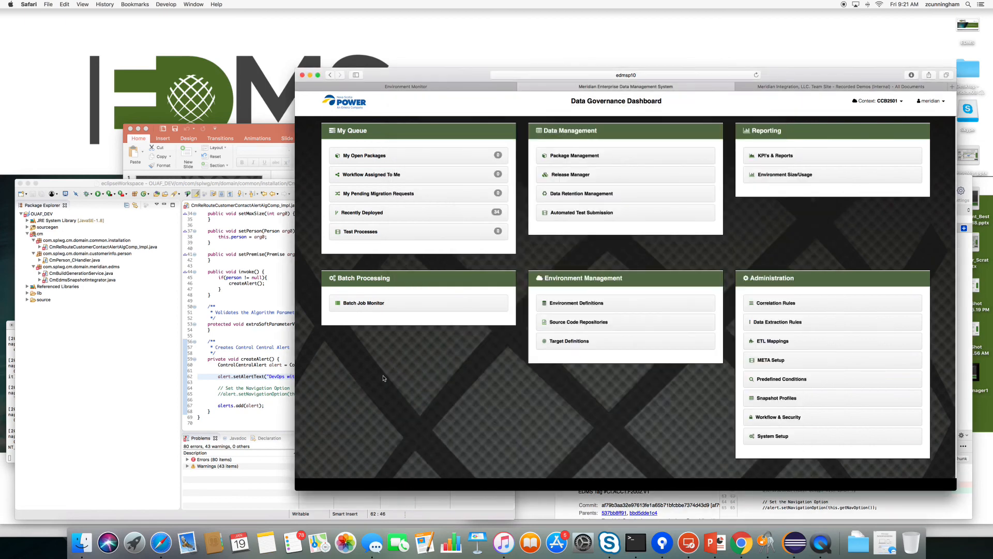
click(569, 179)
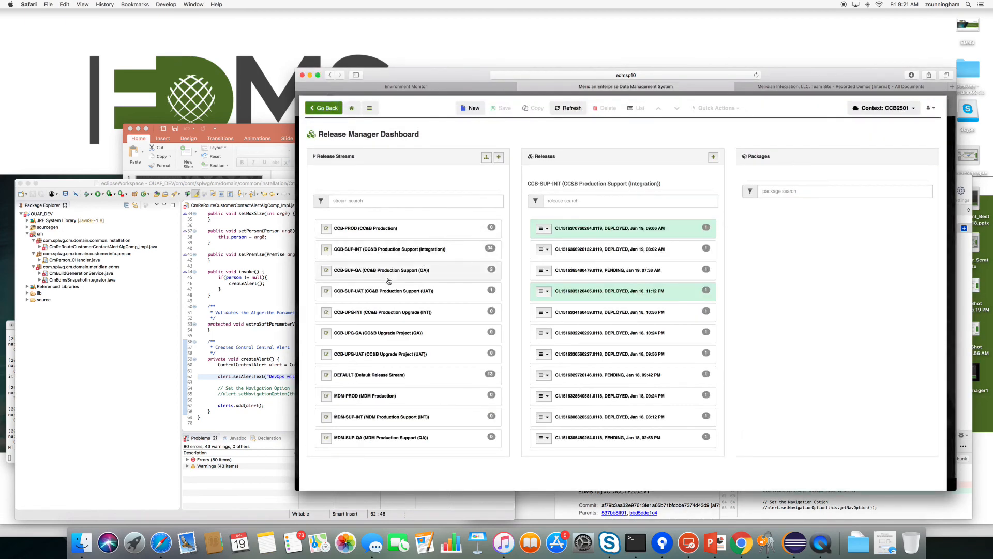
Open release CI.1516366920132.0119 and review its code builds and release log.
click(544, 250)
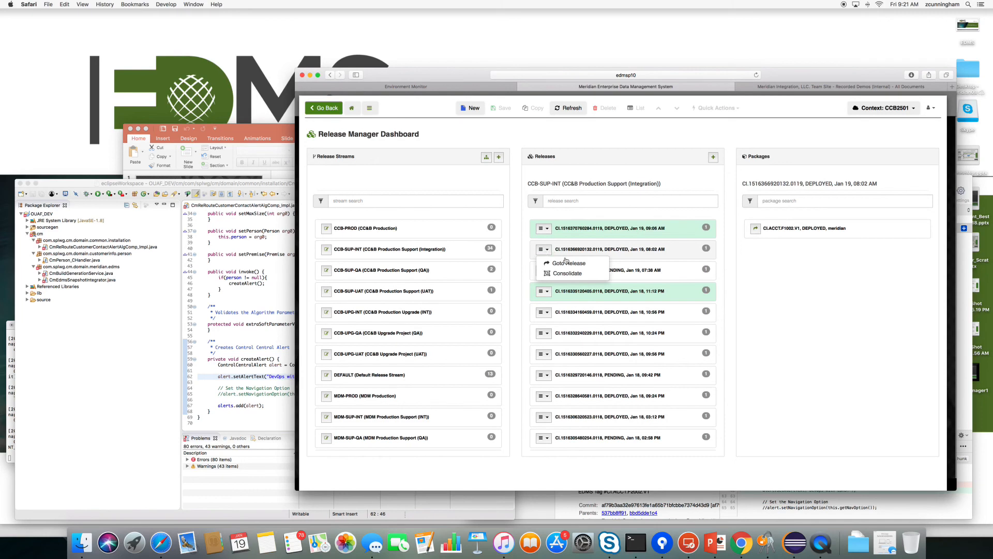
click(566, 265)
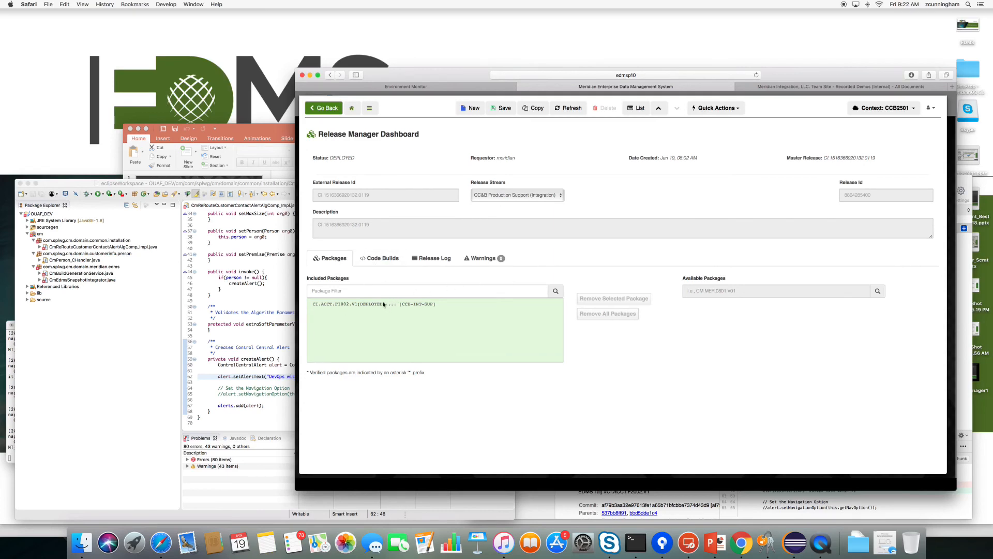
click(383, 257)
click(432, 257)
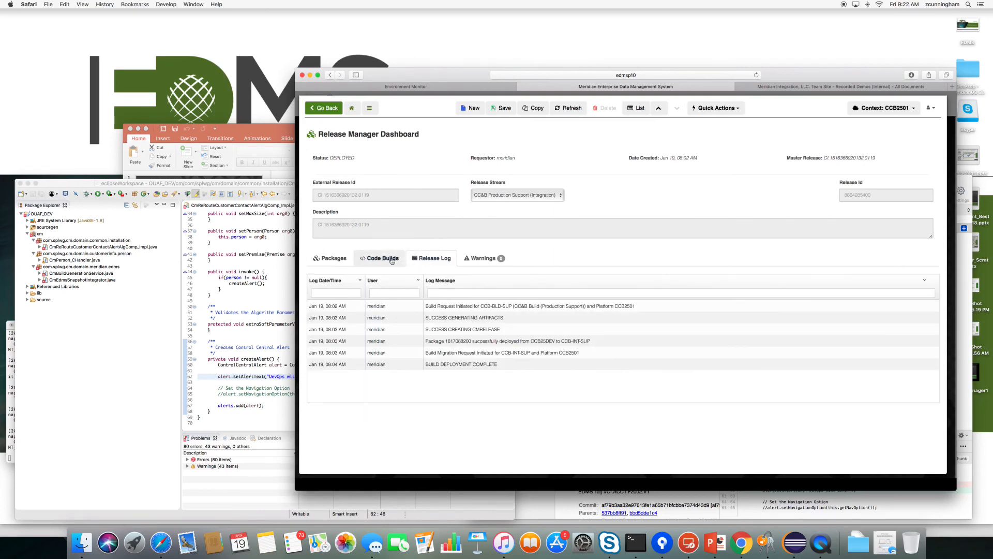
click(334, 260)
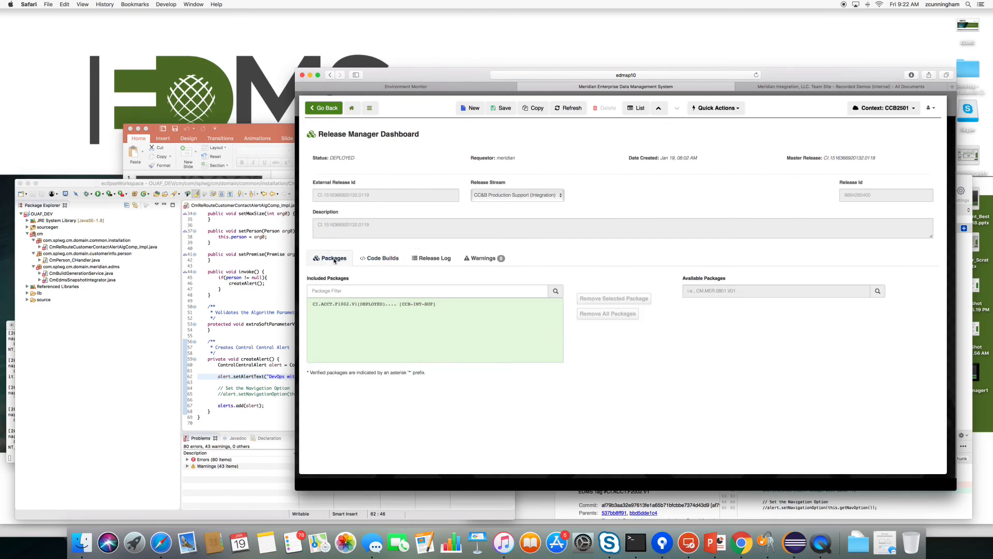
Deploy the release to CC&B Integration (Support) as a batch job.
click(728, 109)
click(707, 153)
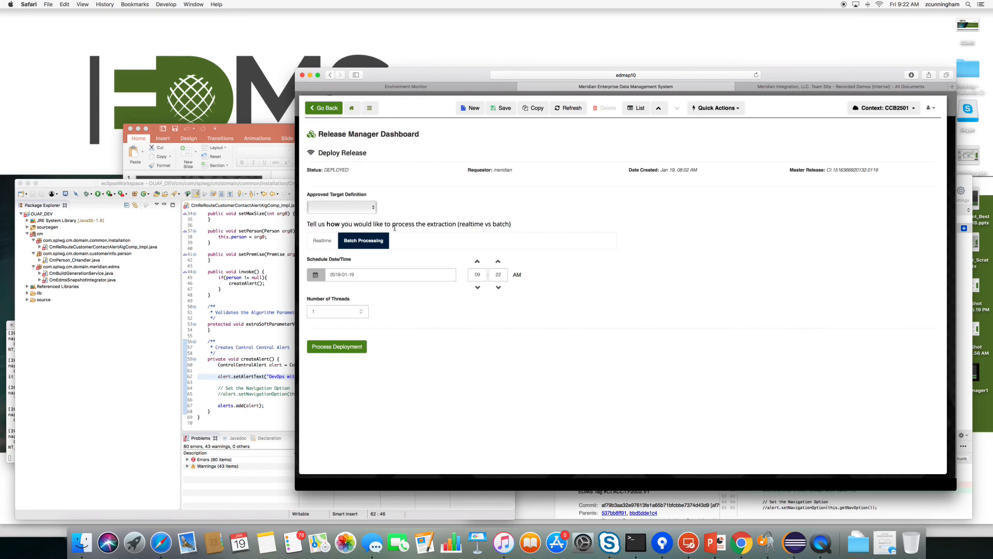
click(324, 211)
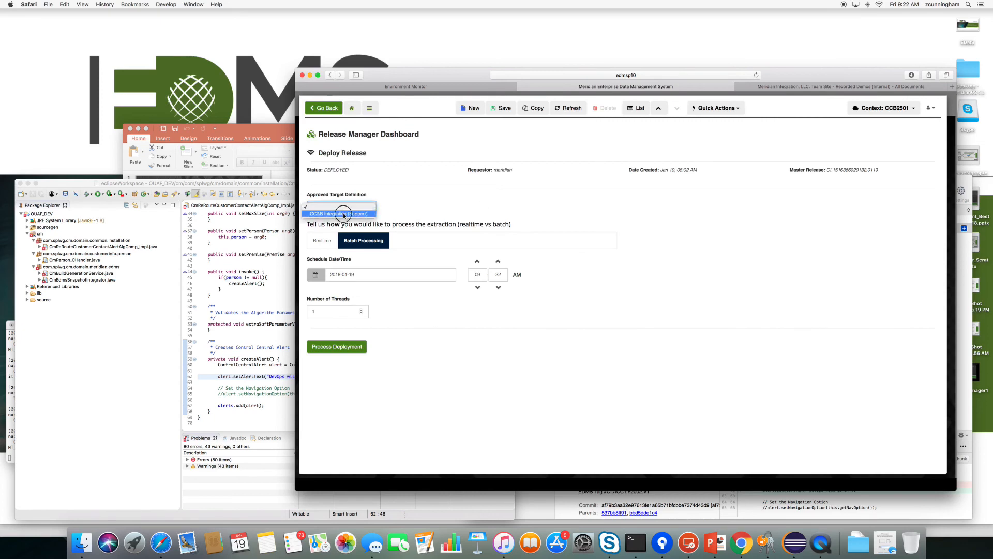
click(343, 217)
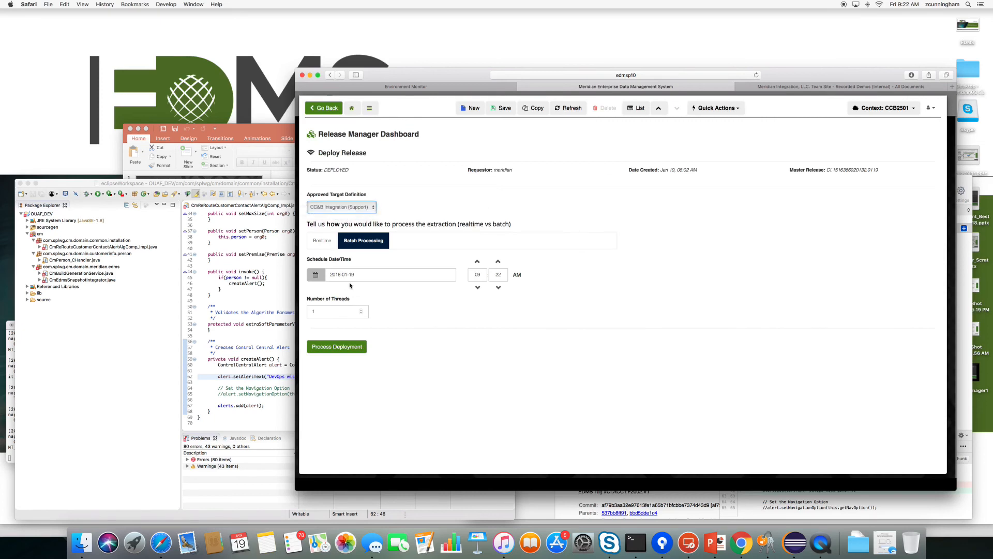
click(346, 348)
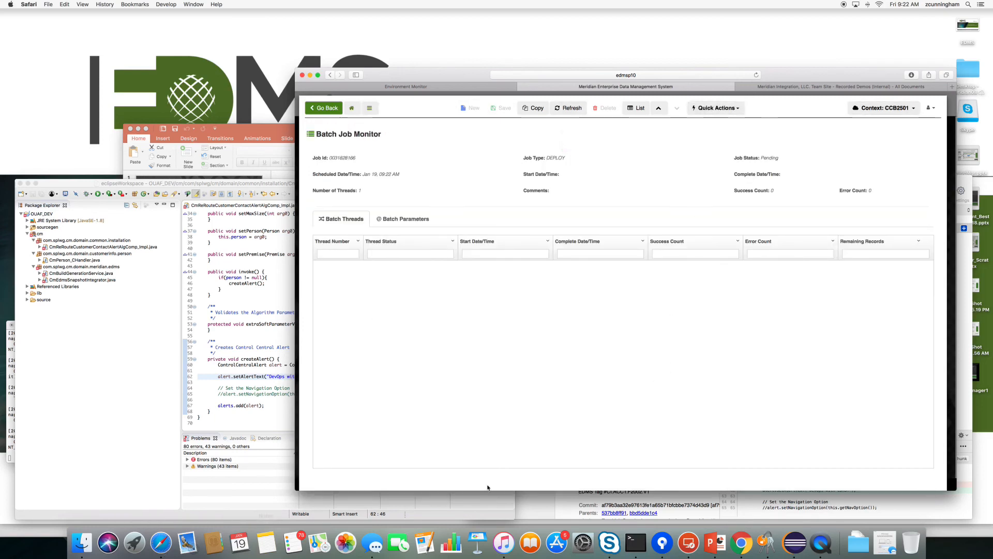
Glance at the CC&B customer view, then open EDMS's Release Manager Dashboard listing CCB-SUP-INT releases.
click(741, 542)
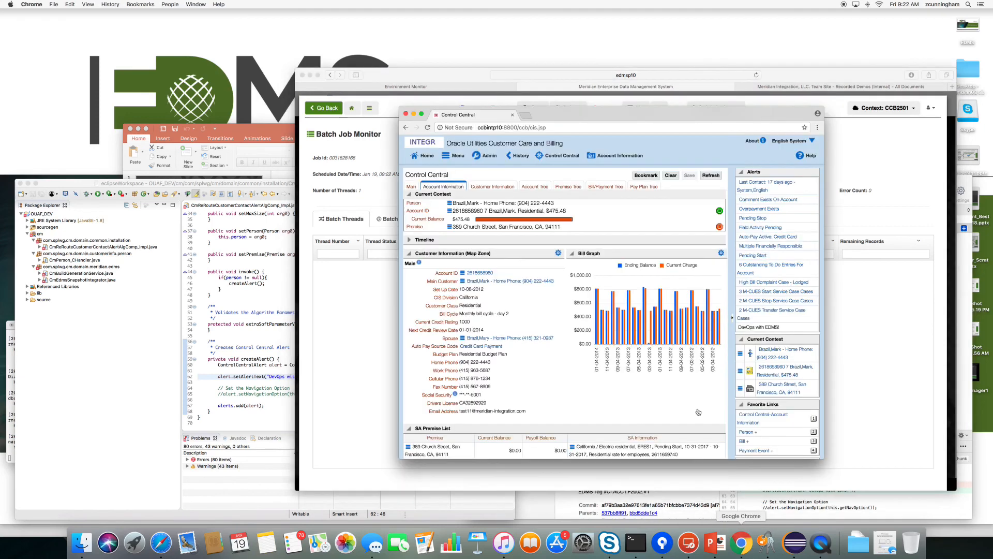
click(345, 333)
click(351, 107)
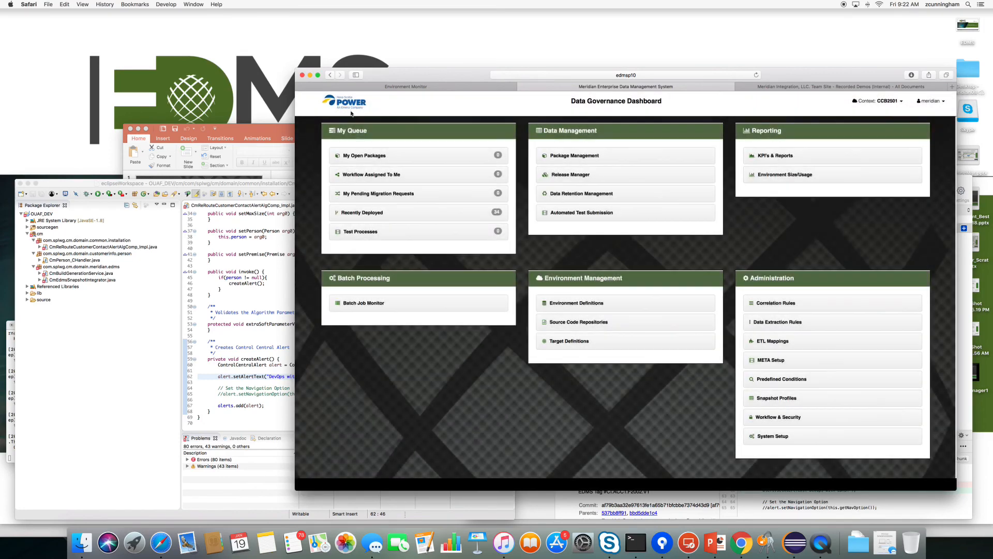
click(584, 177)
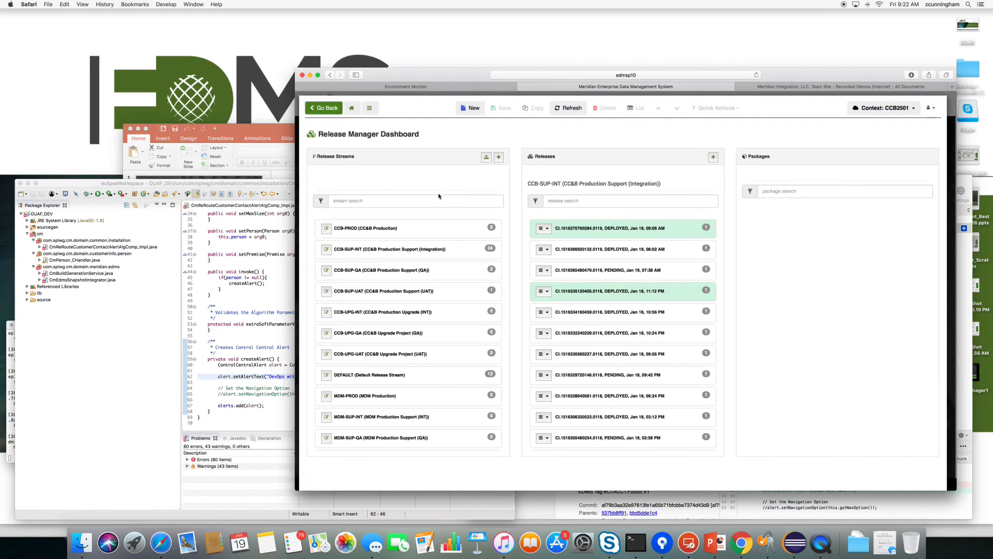
Open release CI.1516370760284.0119 and inspect its CI.ACCT.F2002.V1 package details.
click(547, 229)
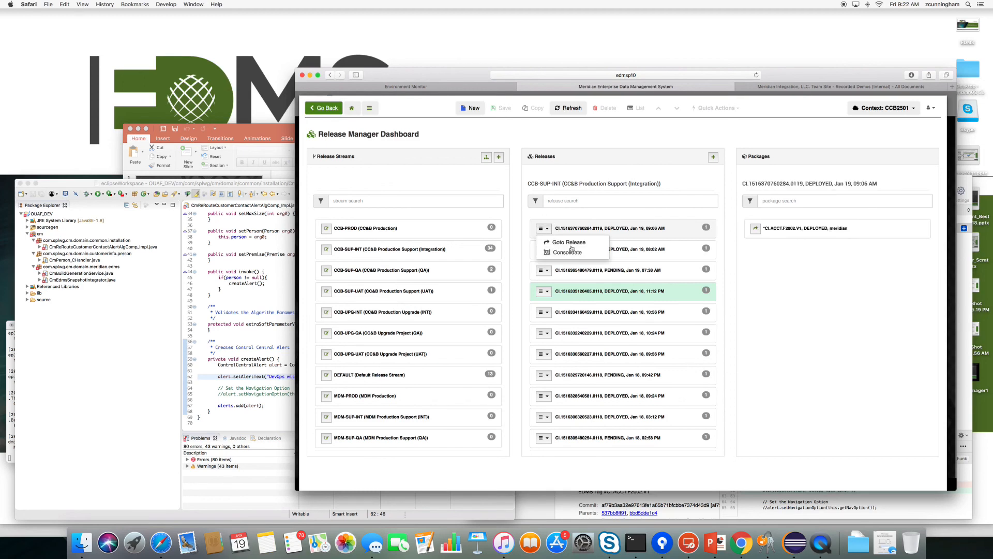
click(569, 243)
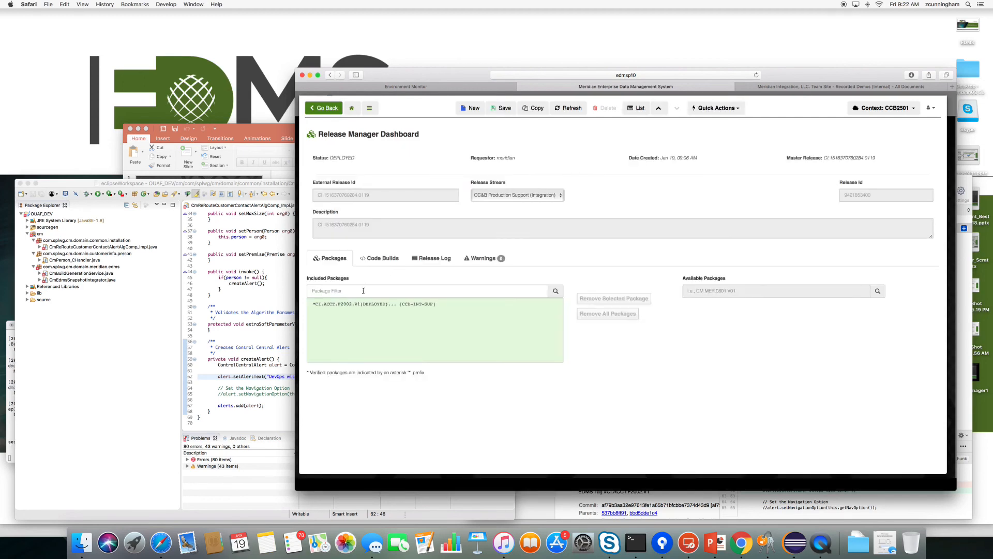
double_click(352, 305)
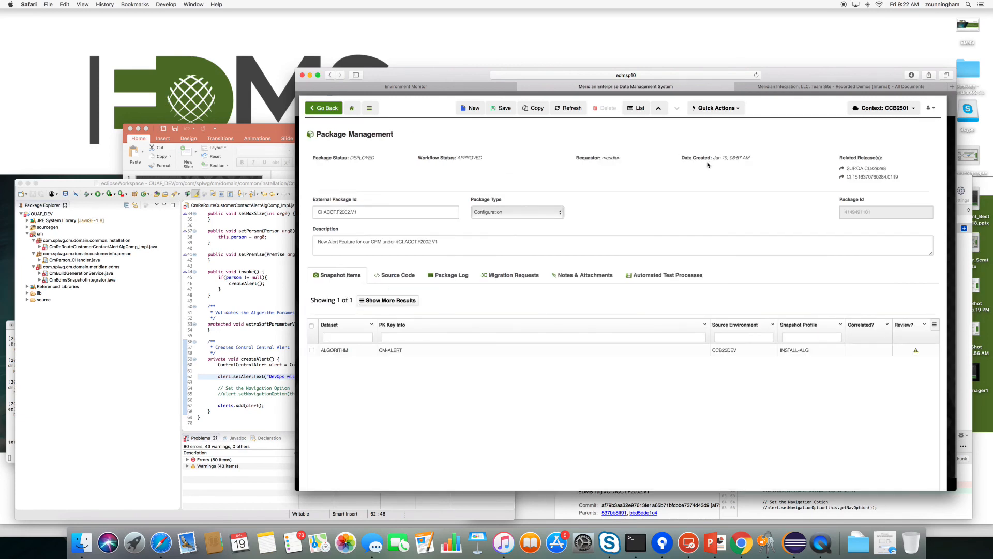
Return to release CI.1516370760284.0119 and review its release log, CCB2501 code build and packages.
click(881, 177)
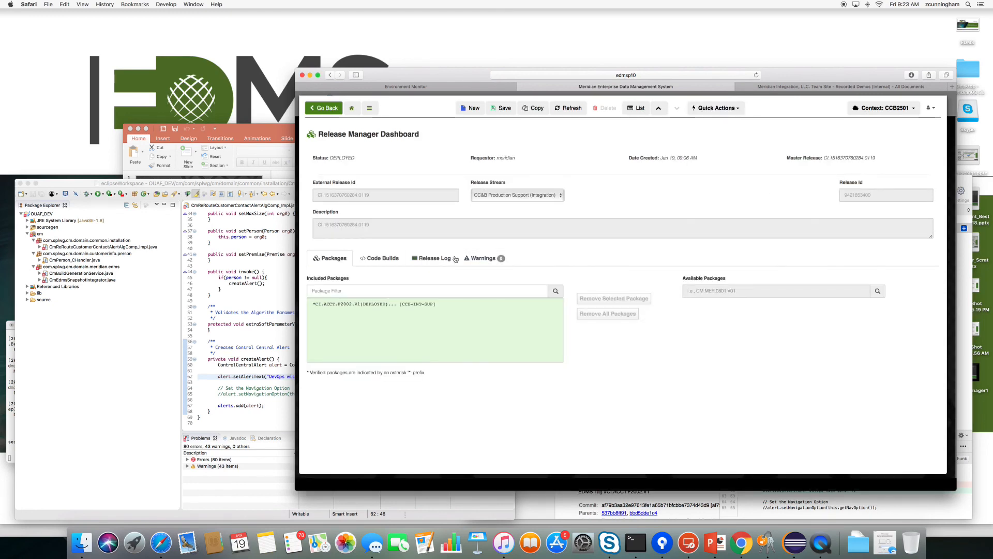
click(435, 258)
click(381, 258)
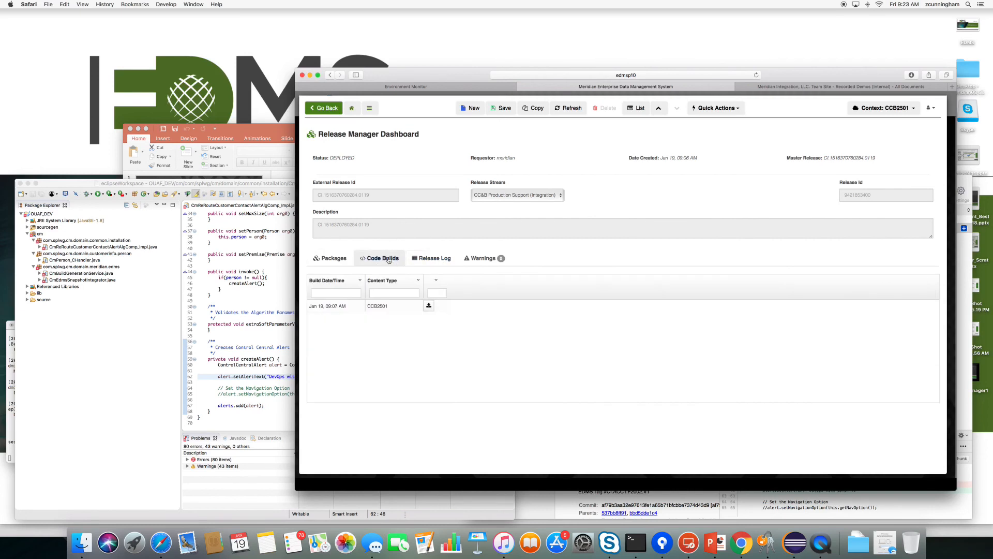
click(333, 258)
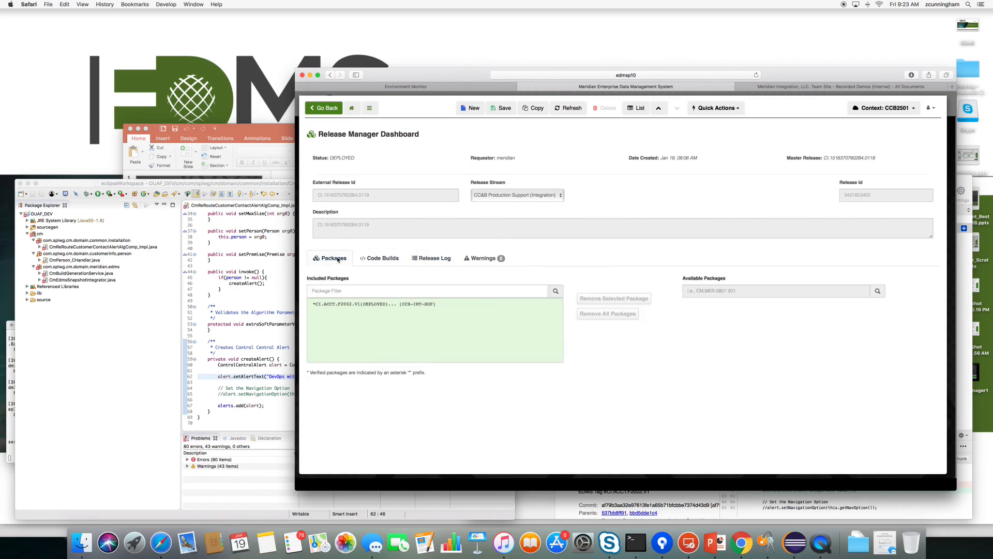